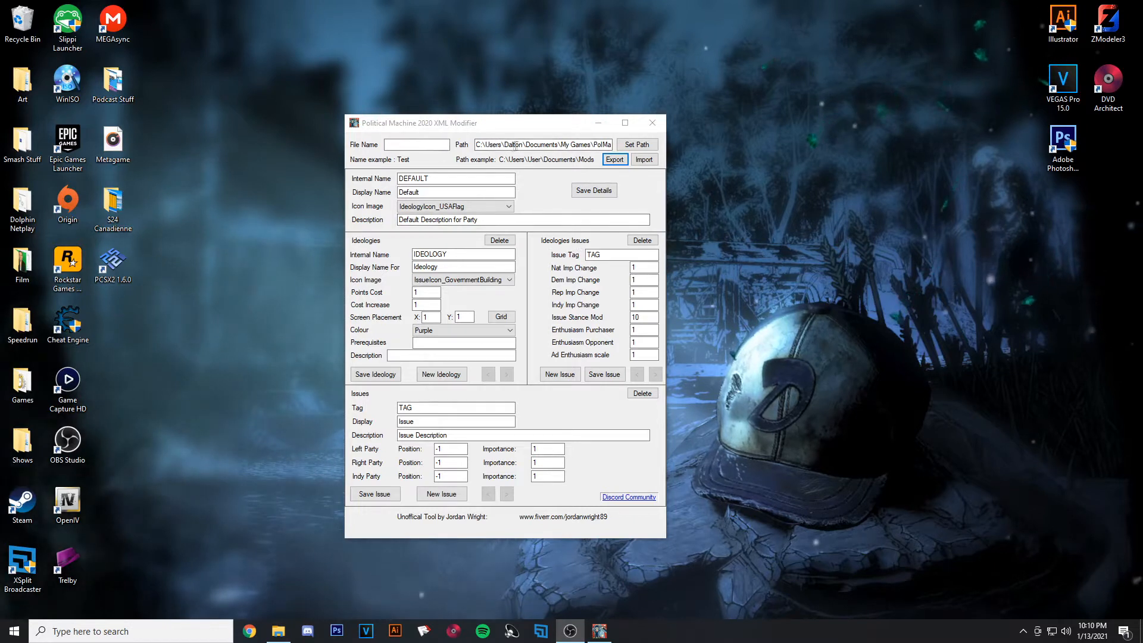
- Clear the output path and open the Documents\My Games\PolMachine2020\Mods\IdeologyTrees folder in File Explorer
left_click_drag(477, 145, 1018, 254)
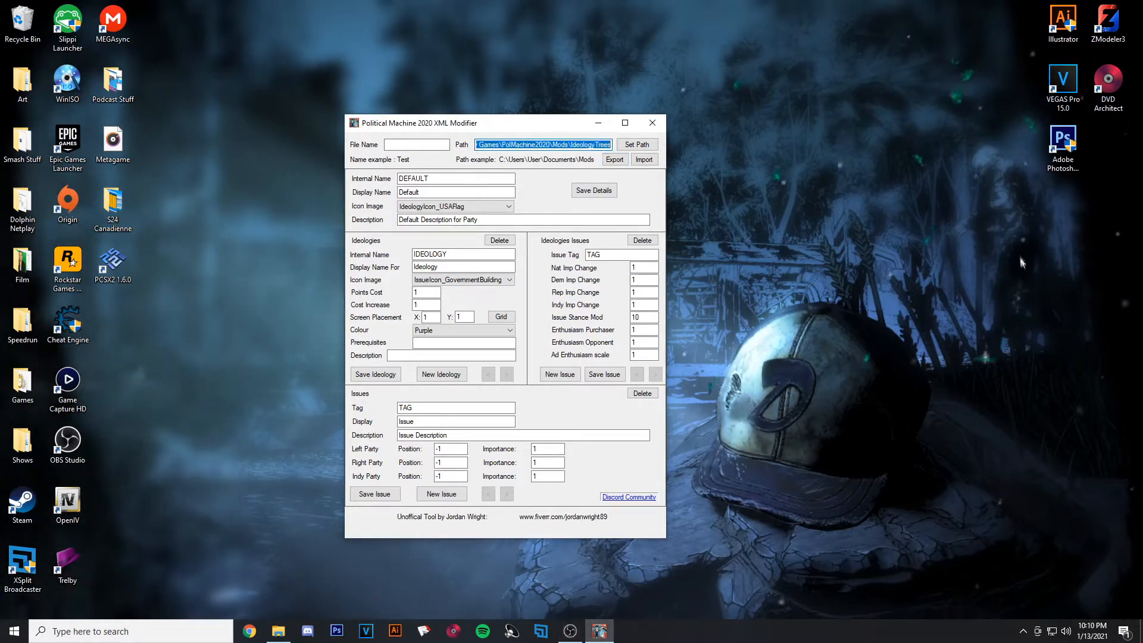
key("BackSpace")
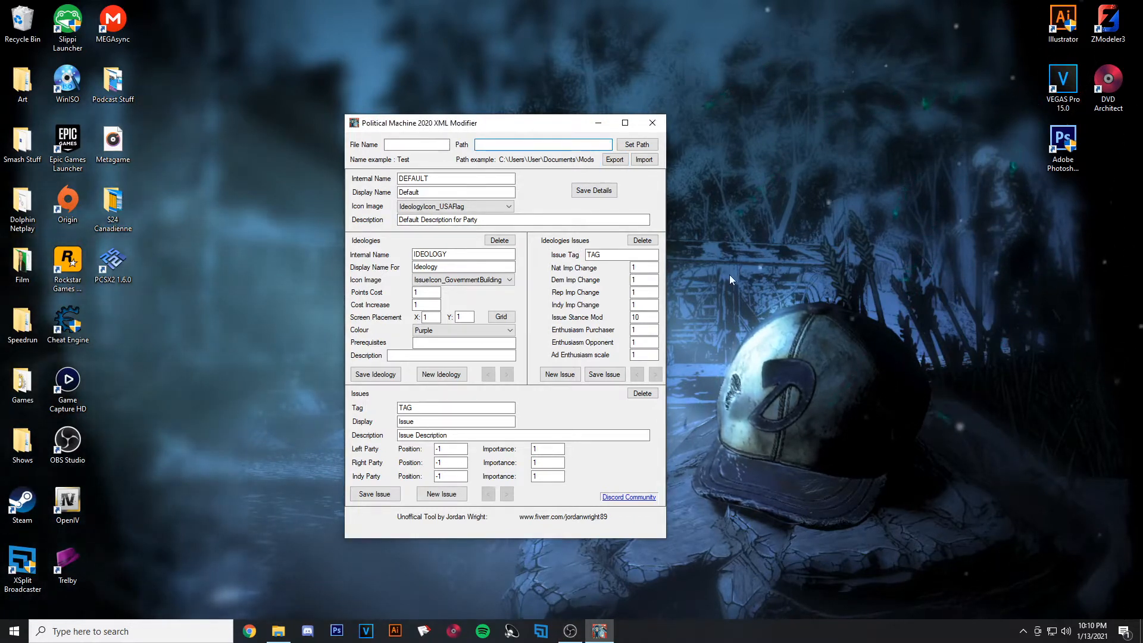
left_click_drag(1142, 184, 549, 141)
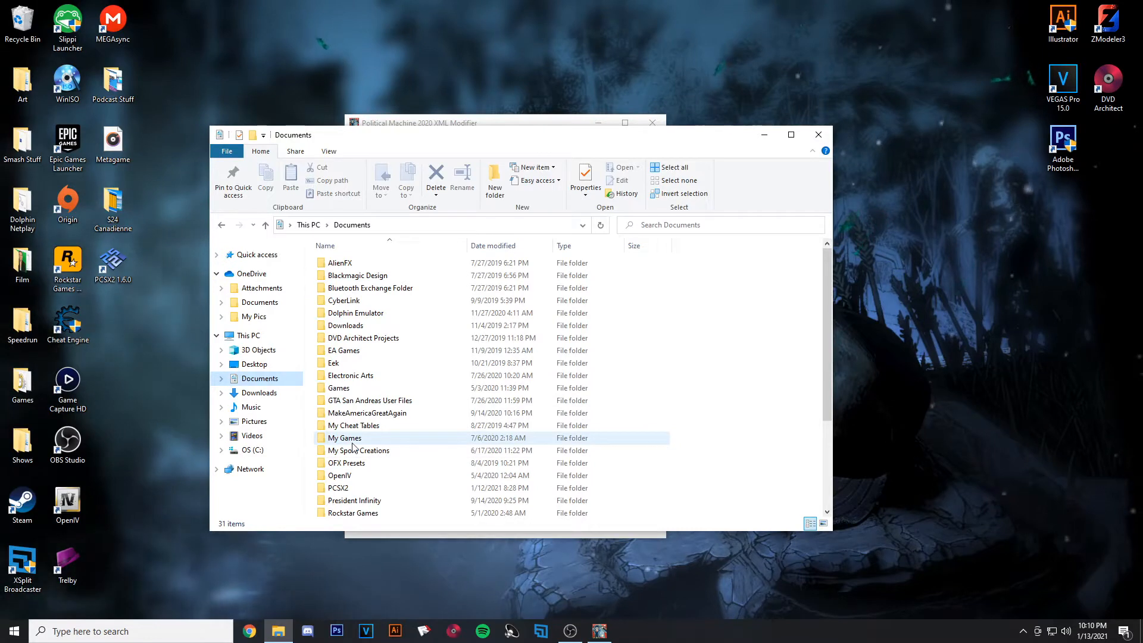
mouse_move(355, 438)
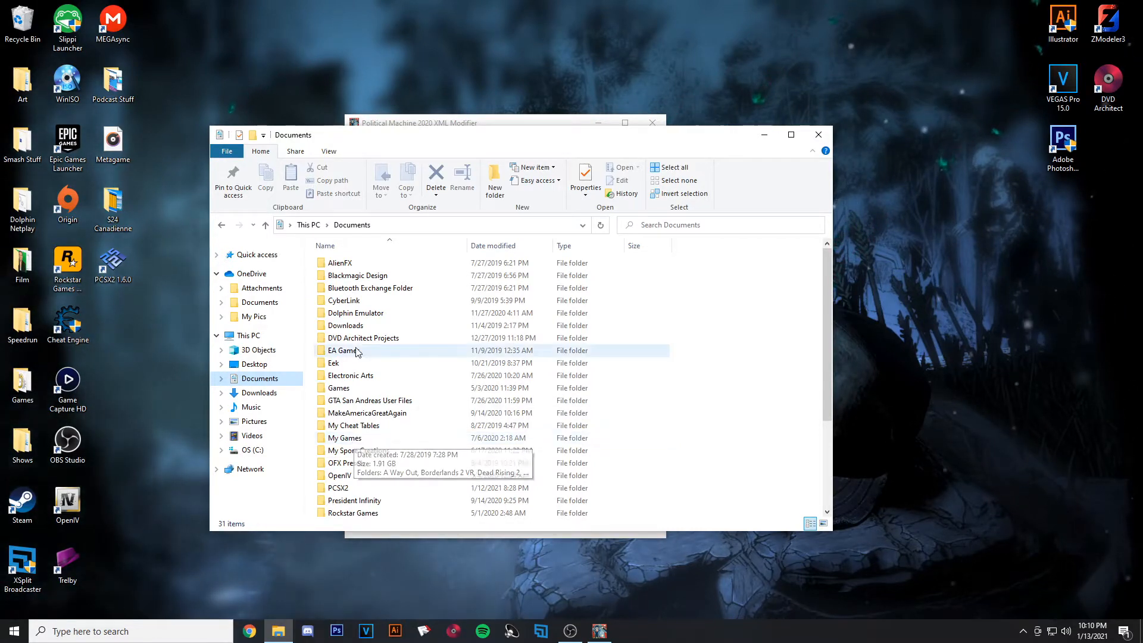
left_click(359, 441)
double_click(360, 441)
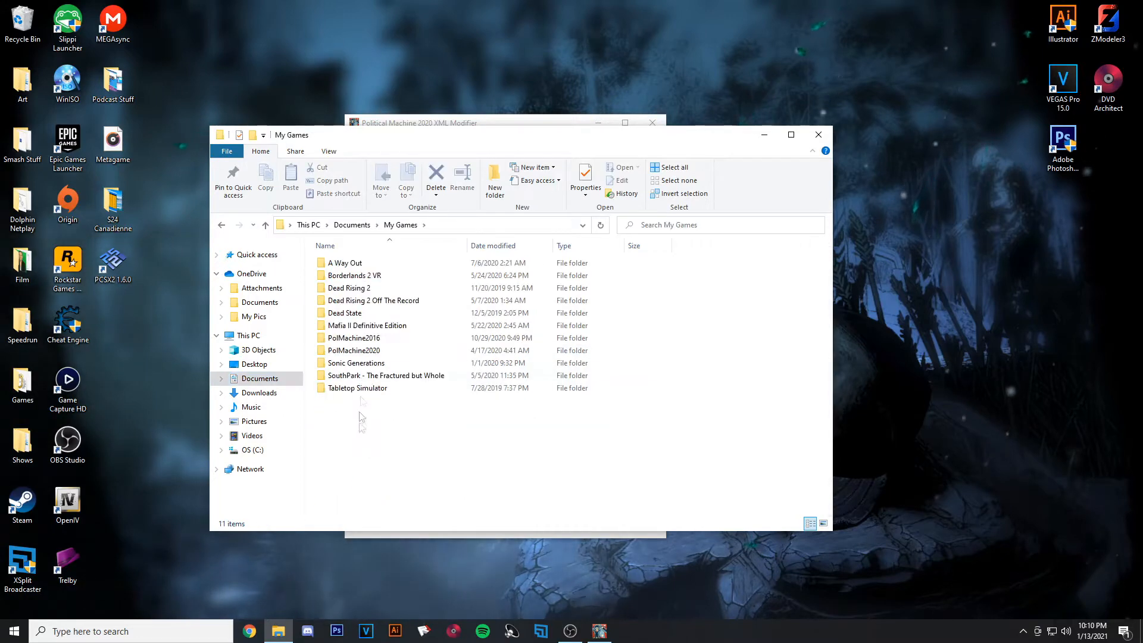
double_click(369, 354)
double_click(356, 288)
double_click(351, 265)
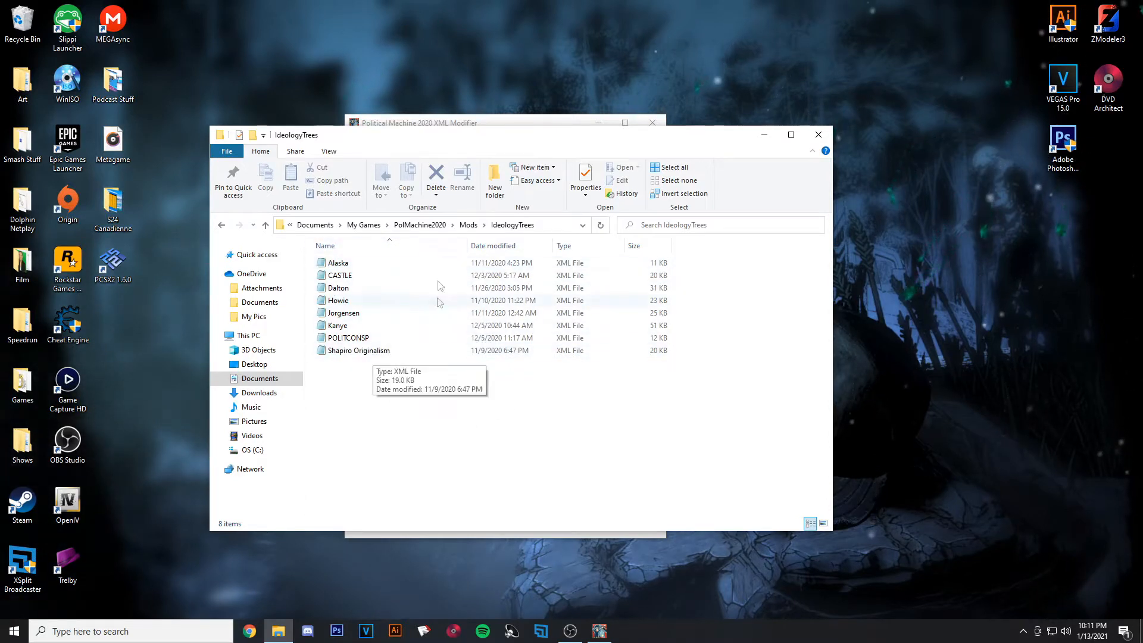
- Copy the IdeologyTrees folder's address, close the folder window, and set that address as the path in the XML Modifier
right_click(515, 231)
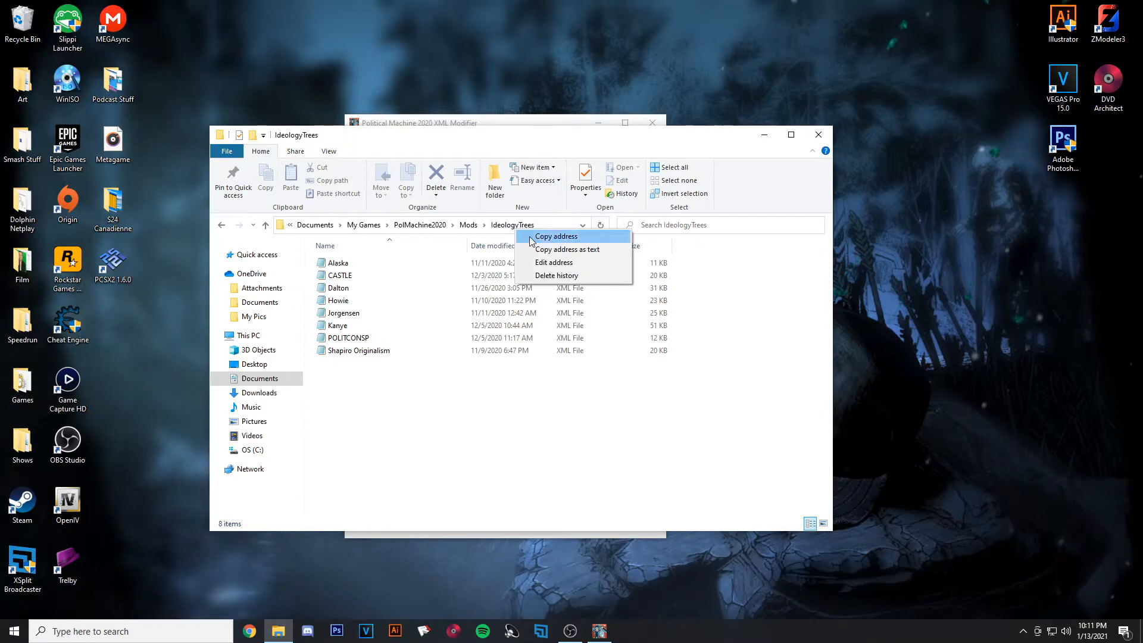
left_click(530, 237)
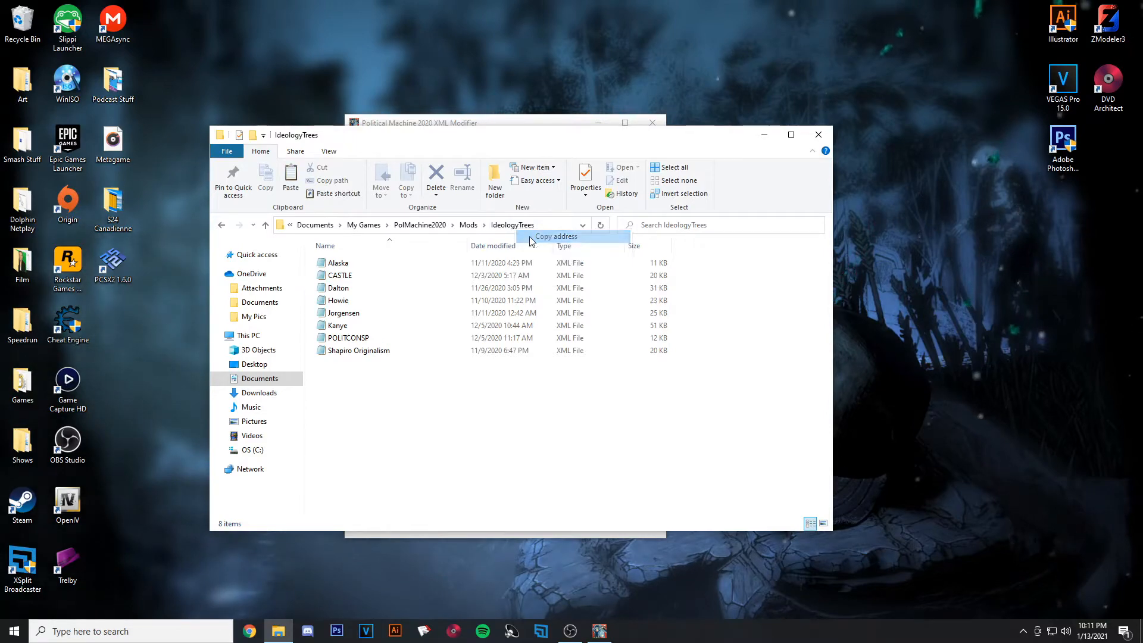
left_click(819, 135)
right_click(526, 151)
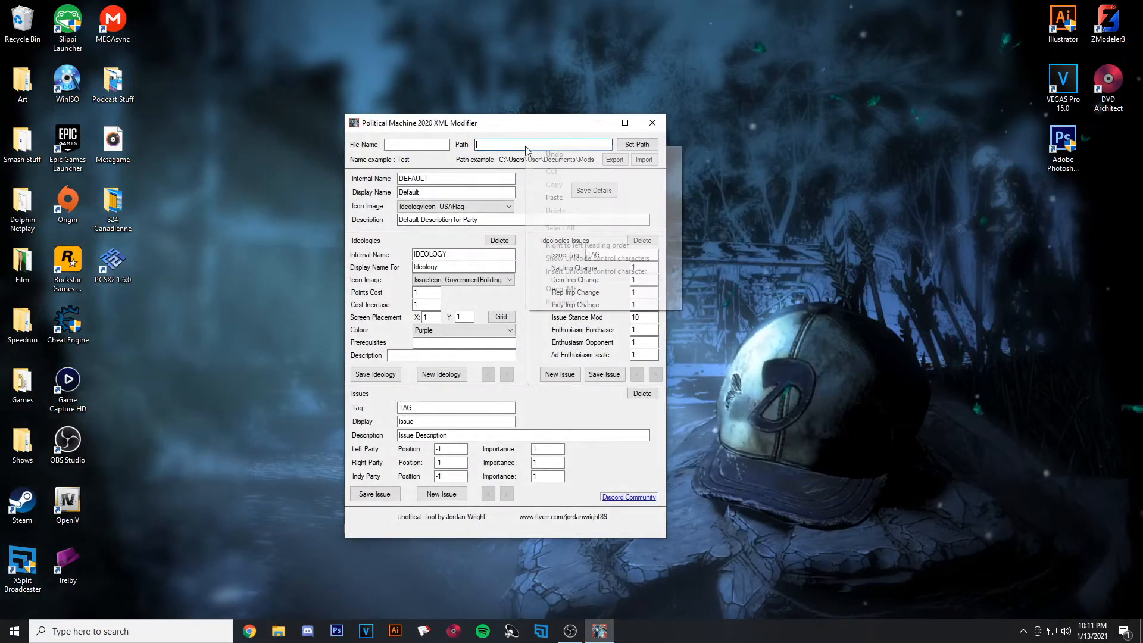
left_click(555, 197)
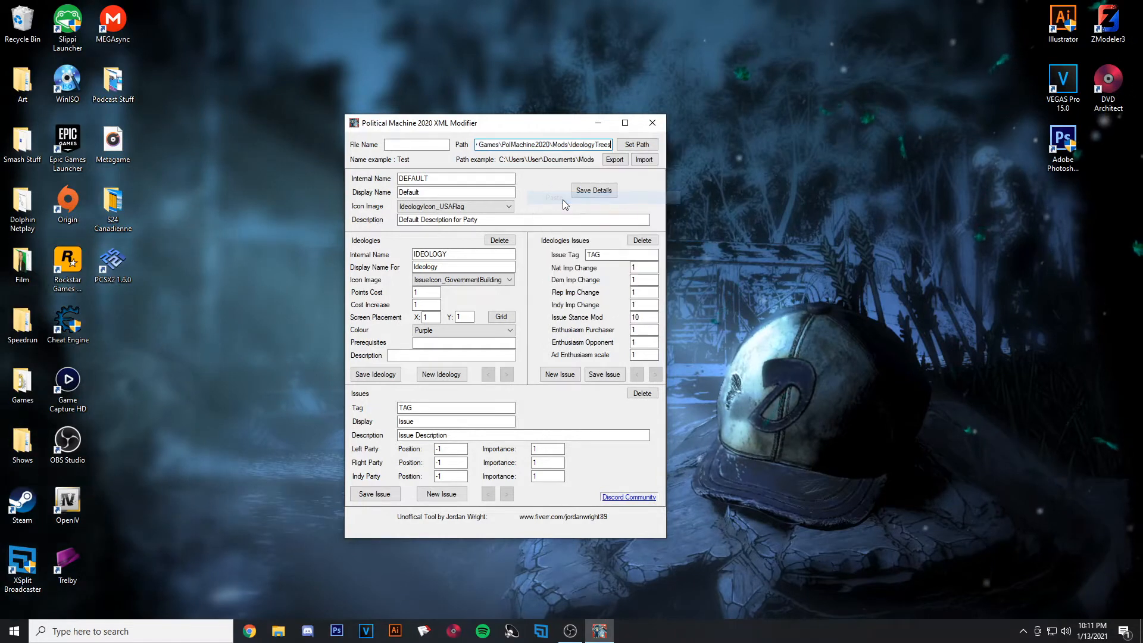
left_click(651, 147)
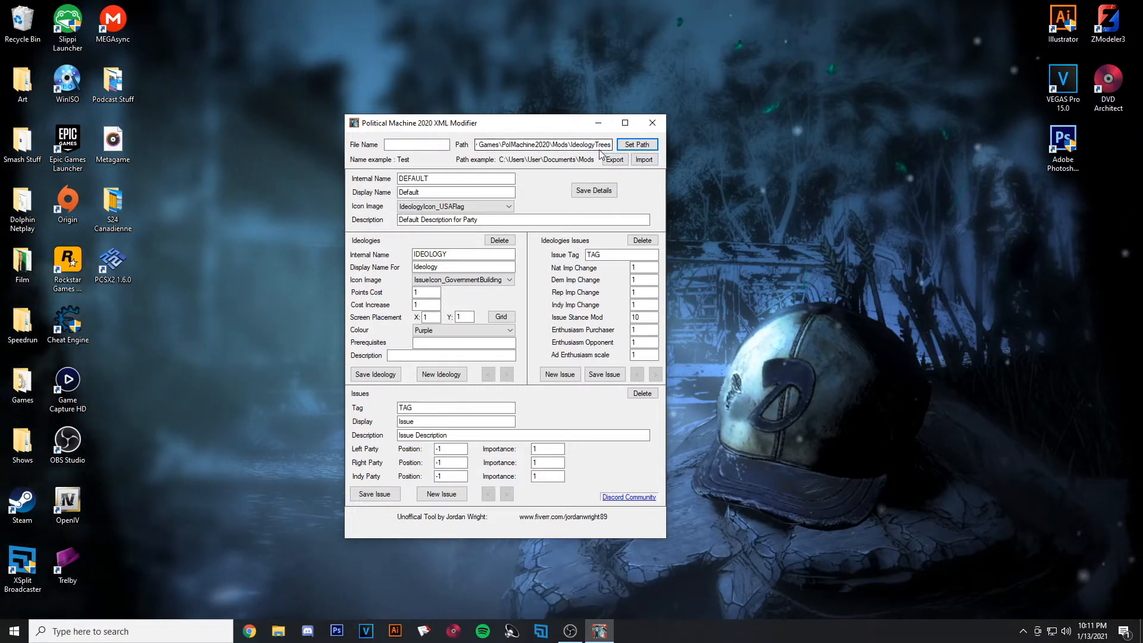
- Name the file TUTORIAL and export it
left_click(434, 144)
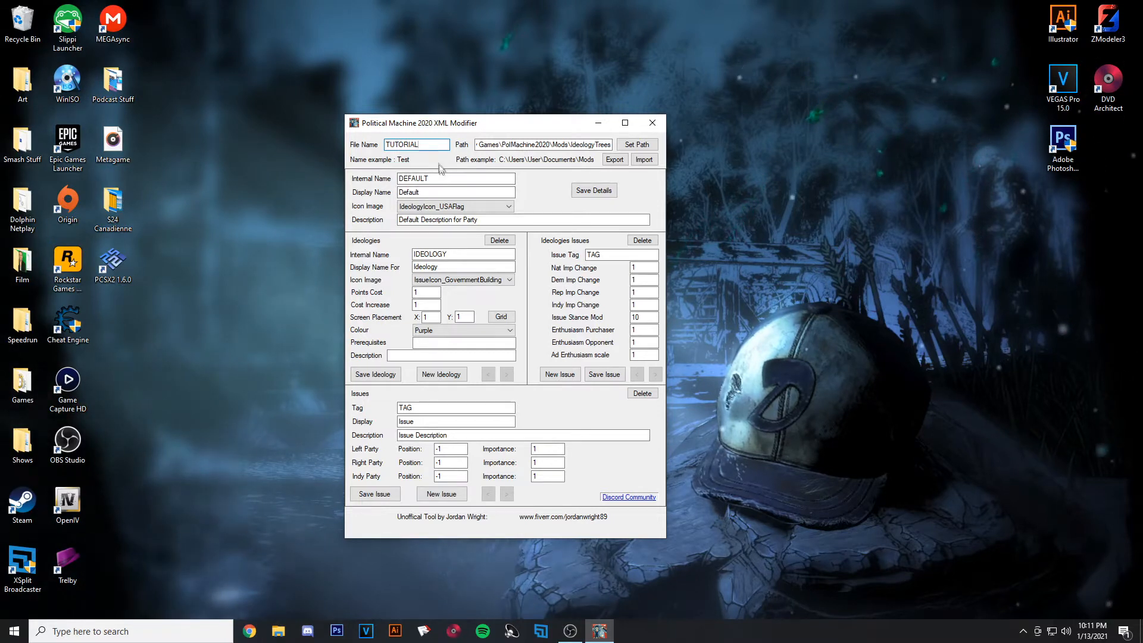
left_click(620, 165)
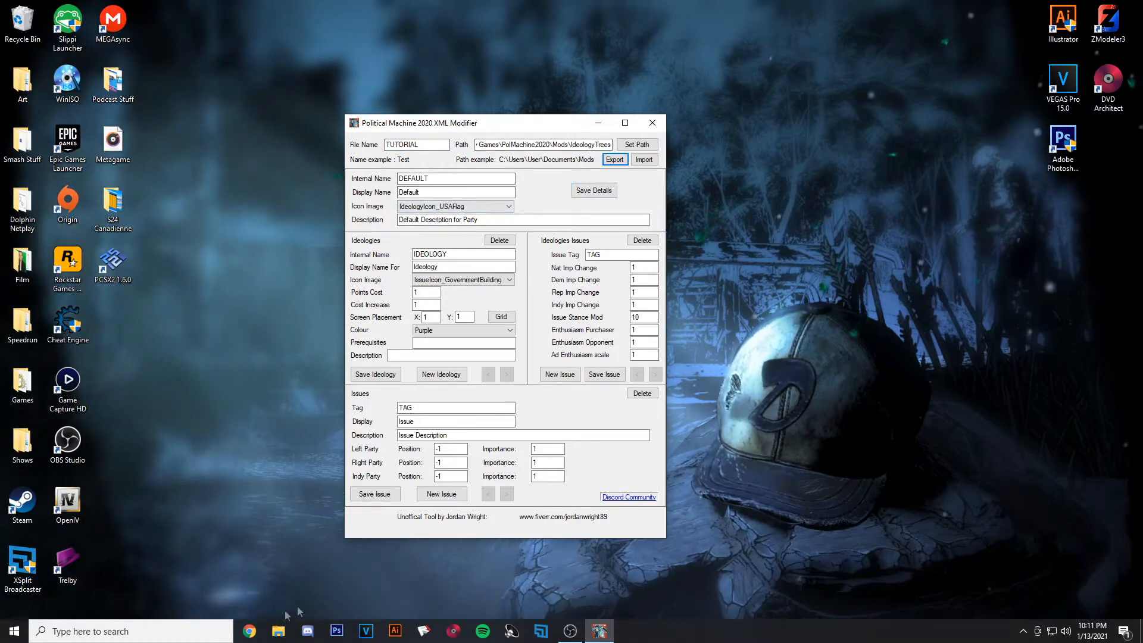
- Examine the exported TUTORIAL XML file from the PolMachine2020\Mods\IdeologyTrees folder in Notepad, and close the file and folder windows
key("super+e")
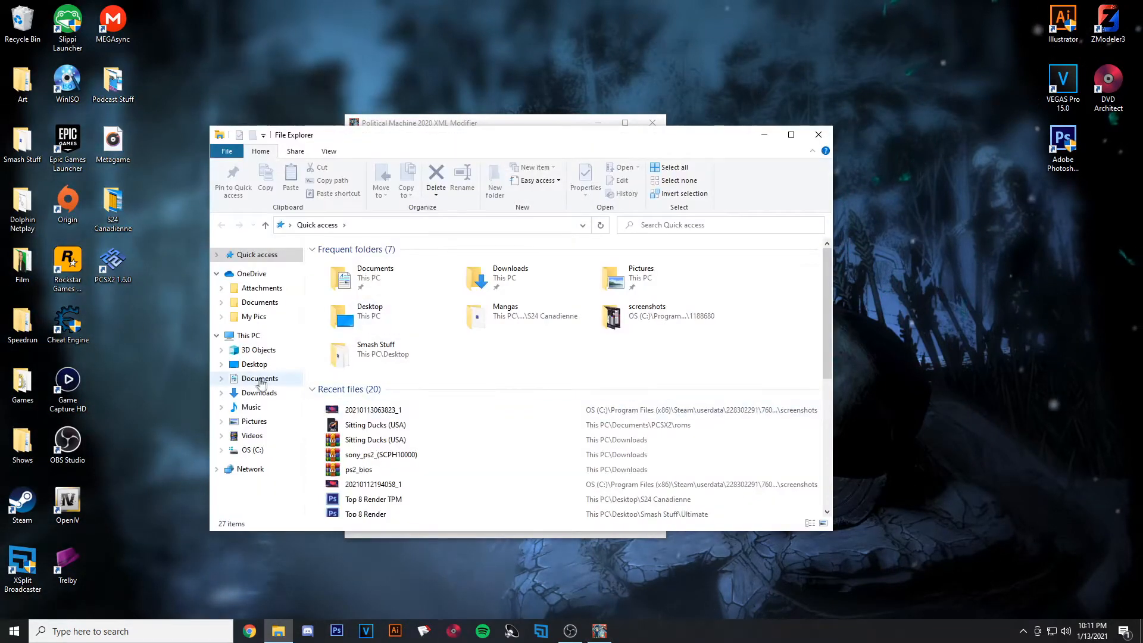
left_click(259, 378)
double_click(357, 439)
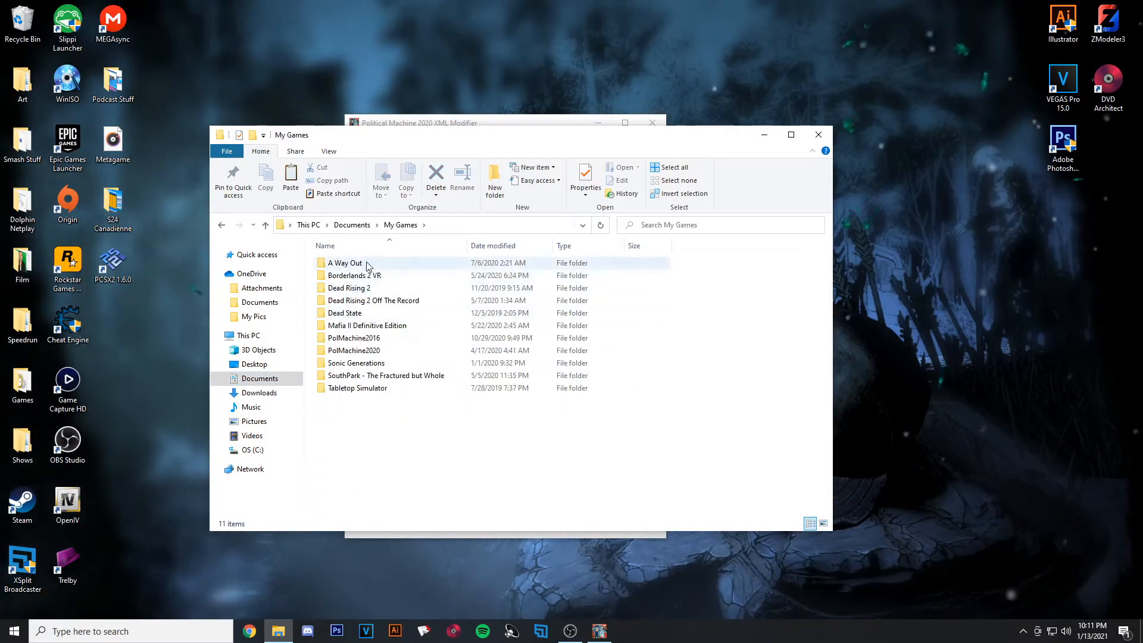
double_click(357, 350)
double_click(363, 288)
double_click(357, 263)
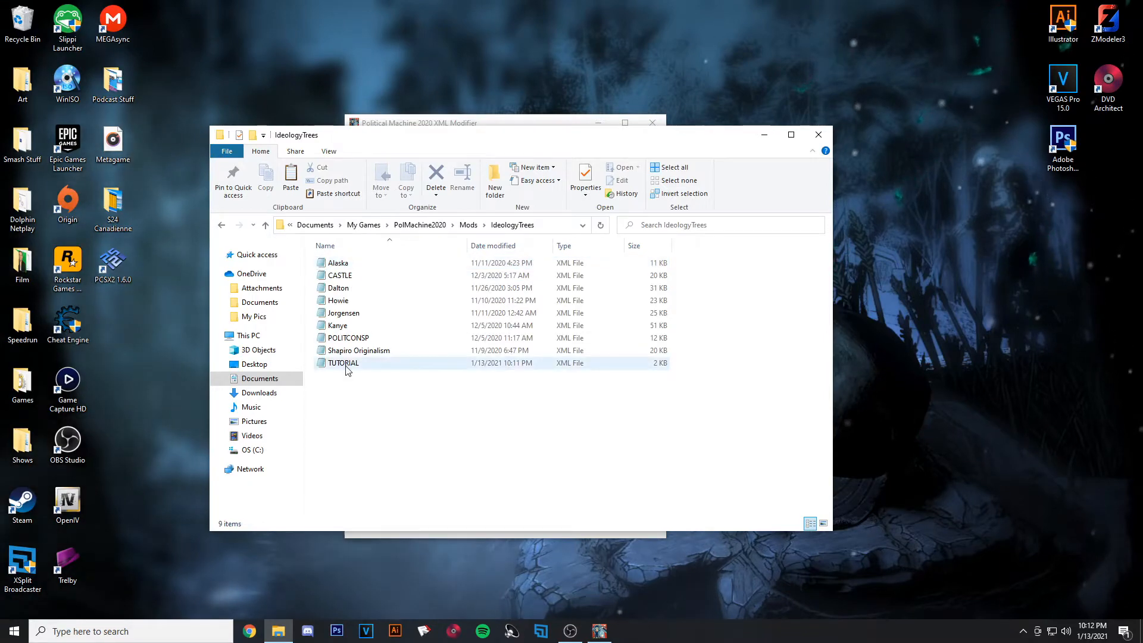
double_click(347, 364)
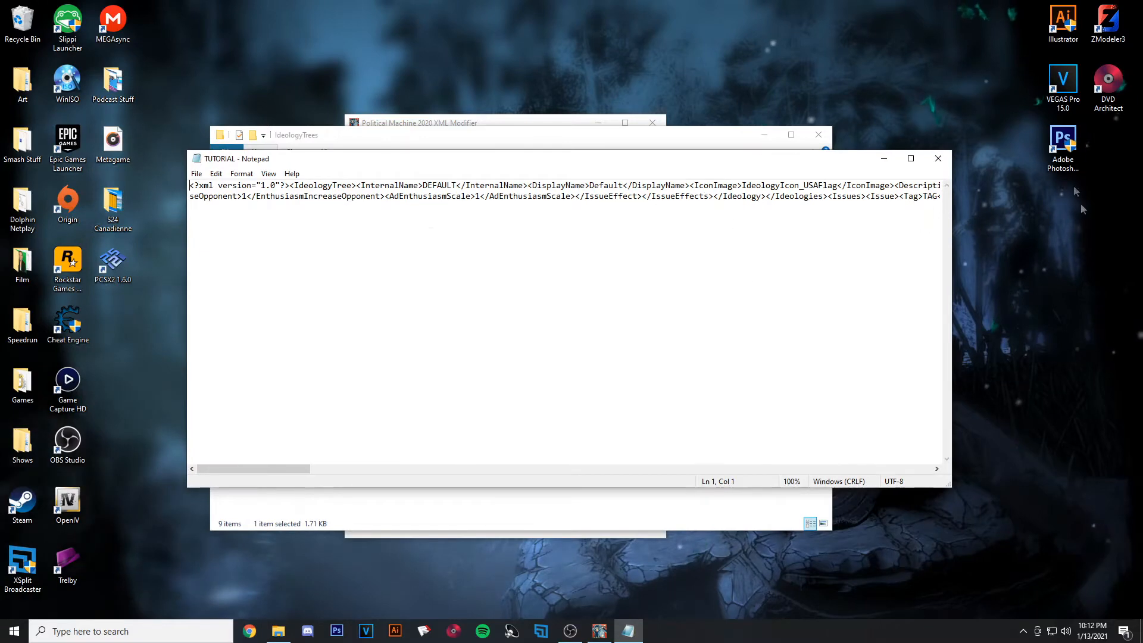
left_click(938, 158)
left_click(819, 138)
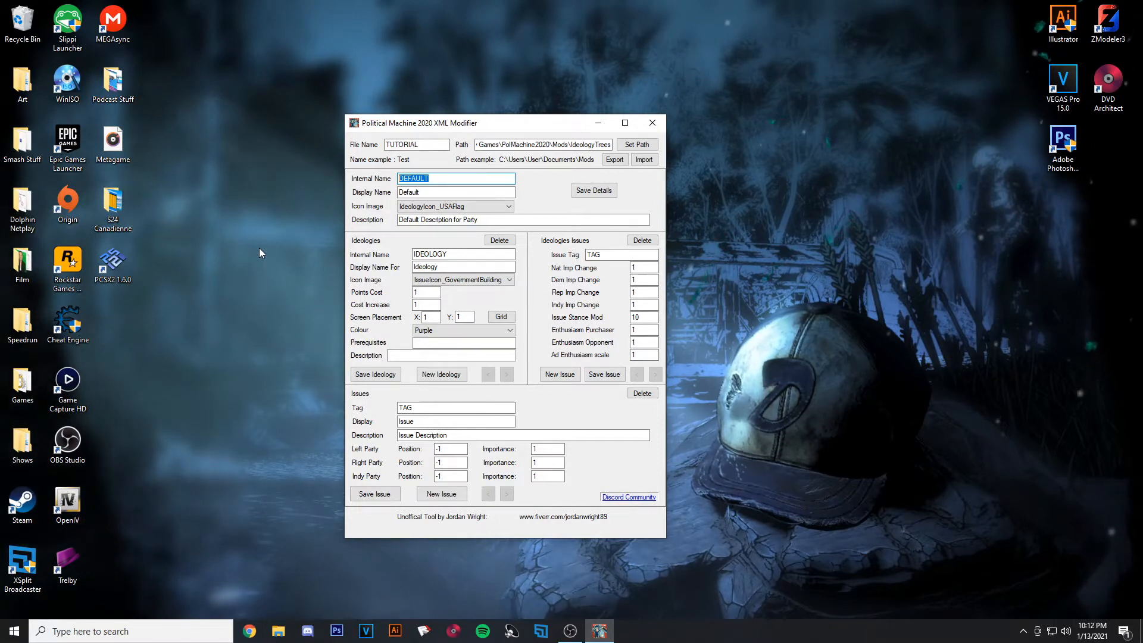
- Set the party's internal name to TUTORIAL, its display name to "Tutorial for Newbies" and its icon to IdeologyIcon_Meteor
type("TUTORIAL")
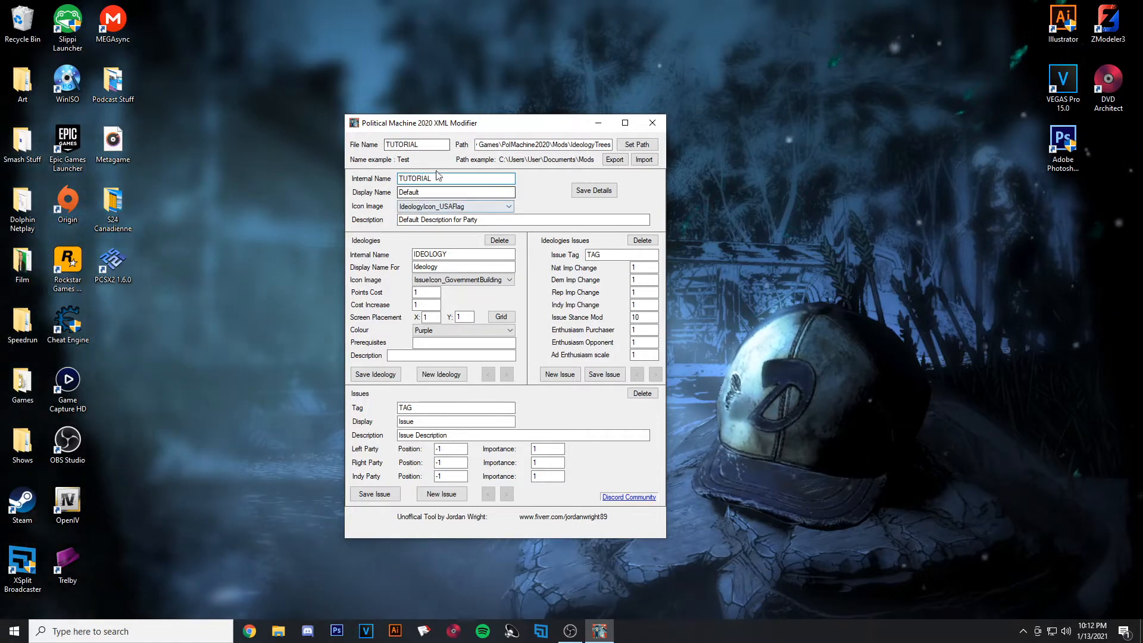
key("Tab")
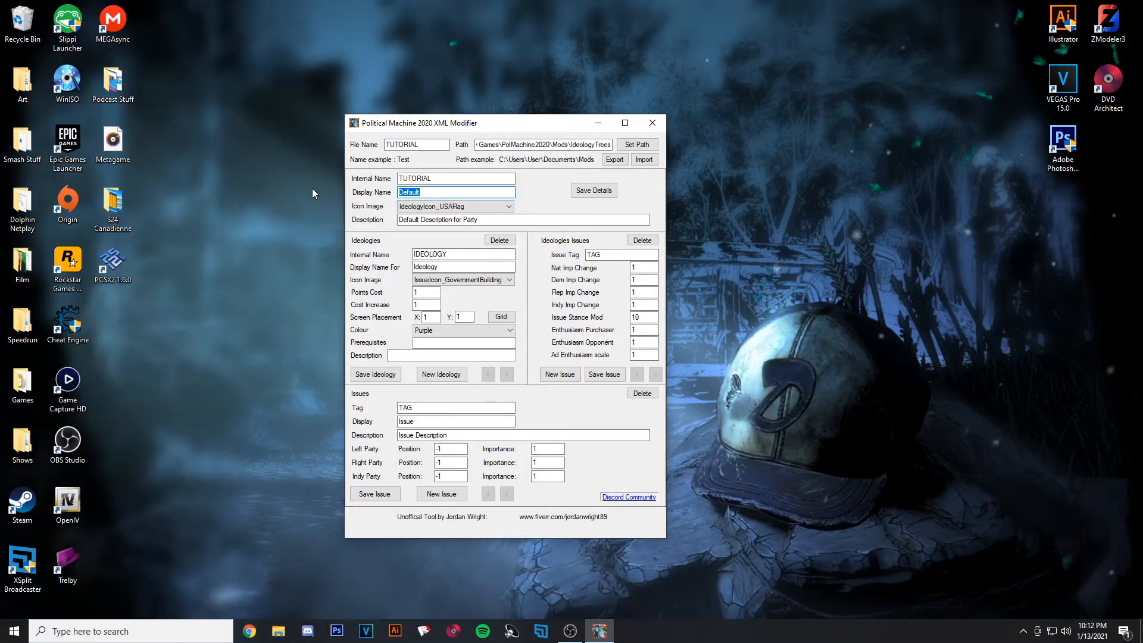
type("Tutorial ")
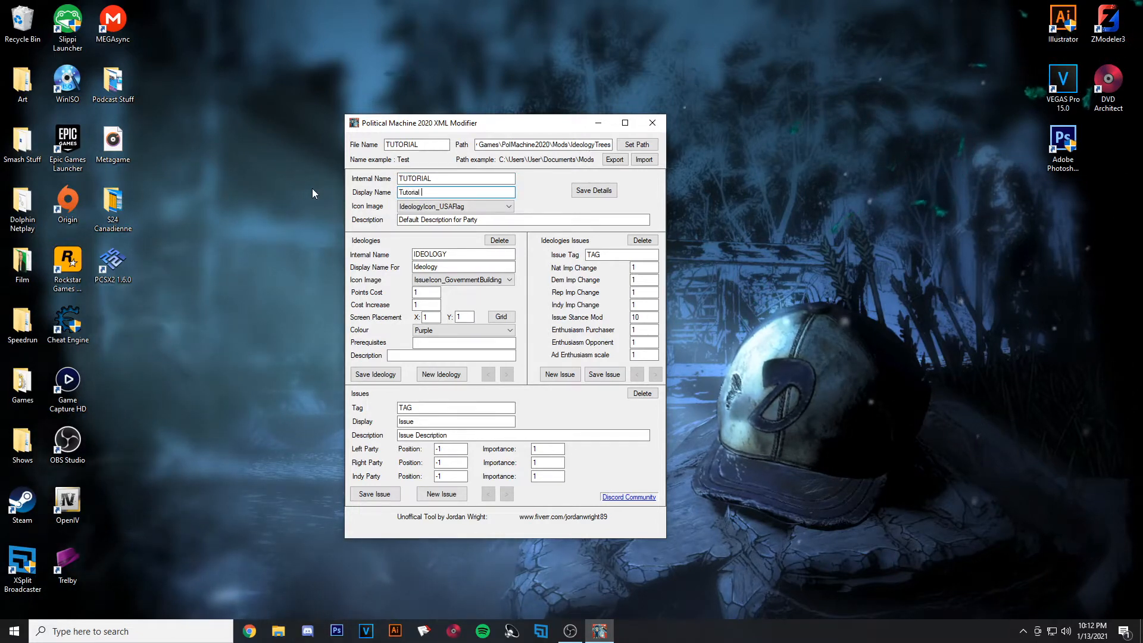
type("for Newbie")
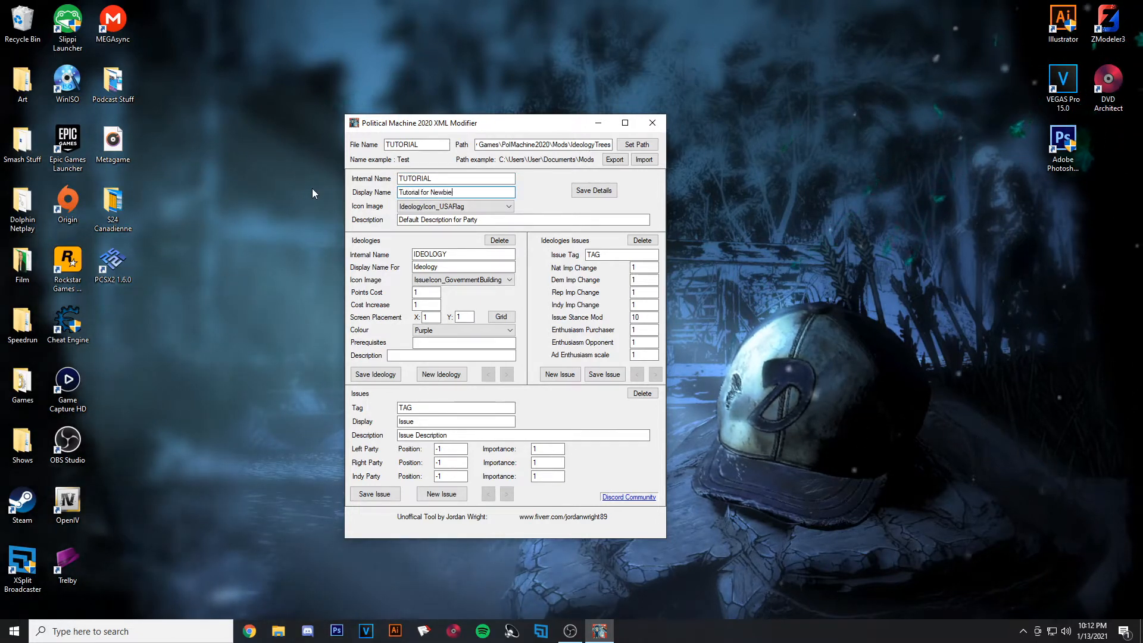
type("s")
left_click(460, 207)
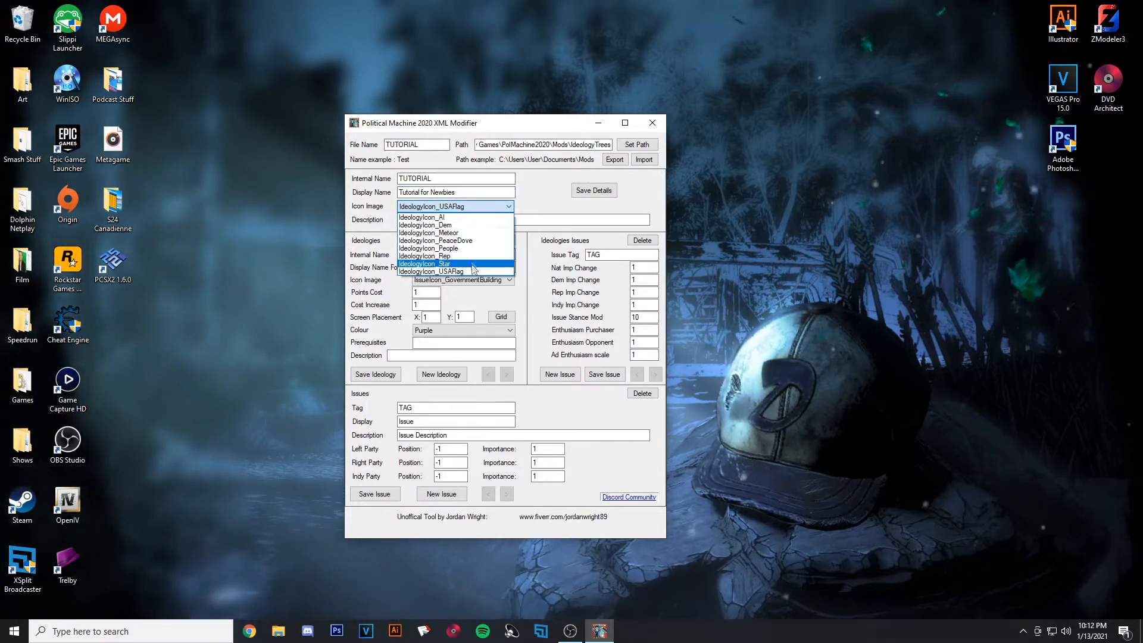
left_click(451, 233)
- Enter the party description "This ideology is for my YouTube to teach people how to create Ideologies. :)" and save the details
key("Tab")
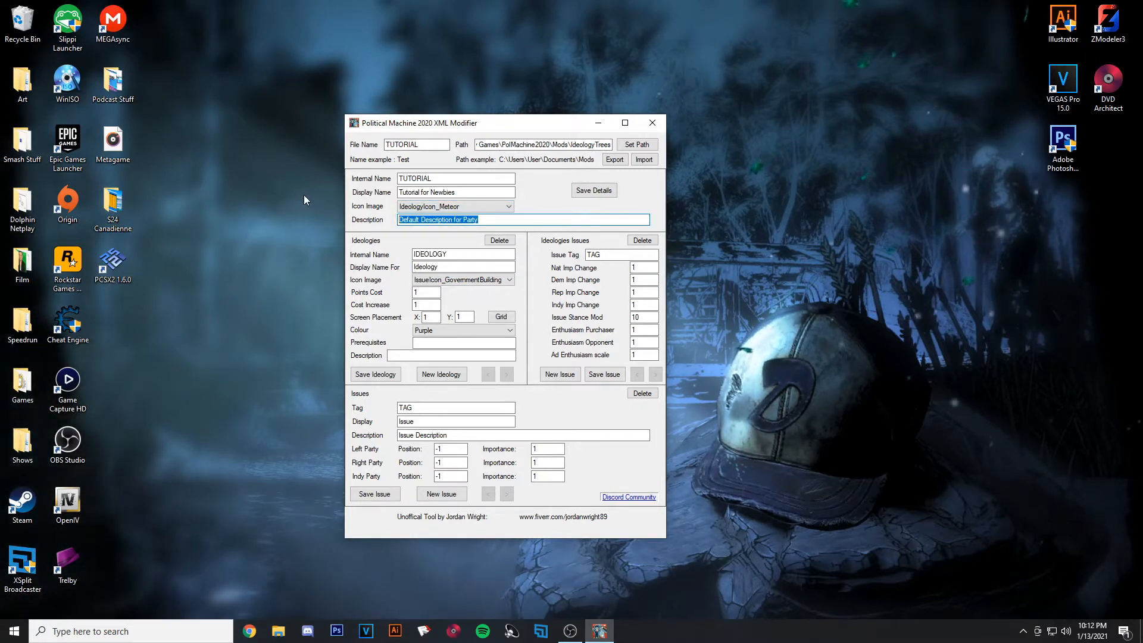
type("This")
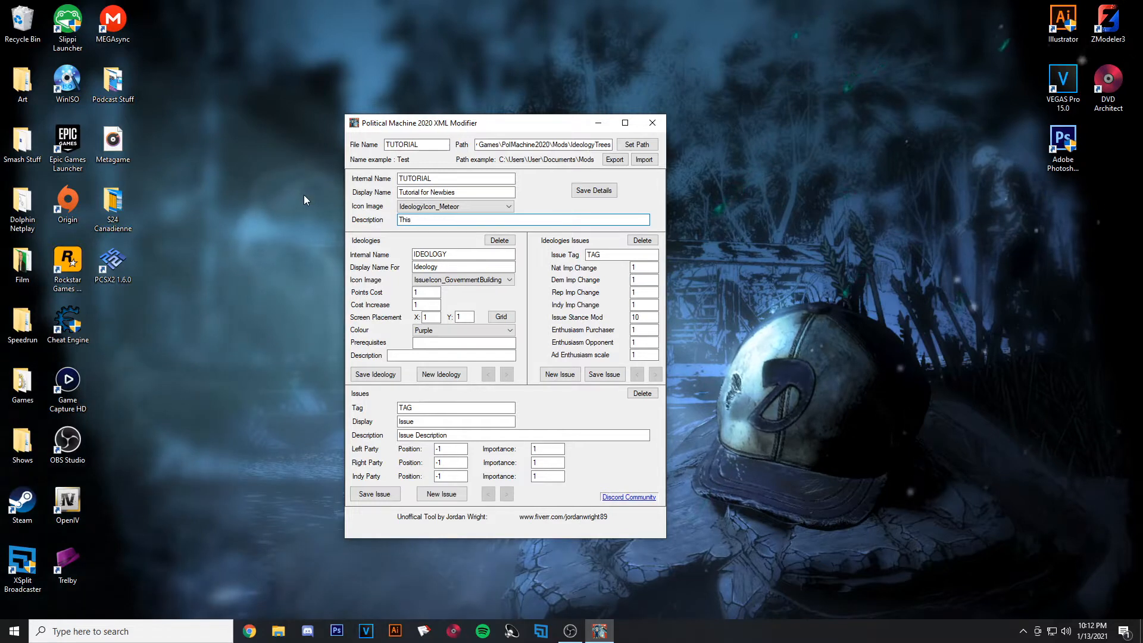
type(" ideology is for my YouTube to teach people how to create Ideologies. :)")
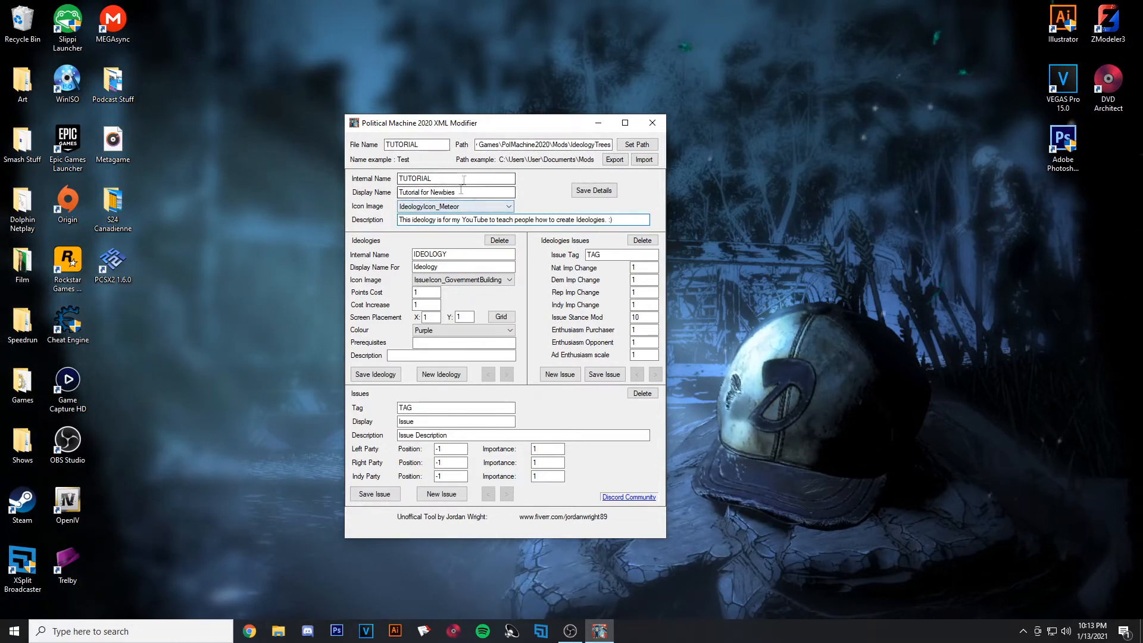
left_click(587, 191)
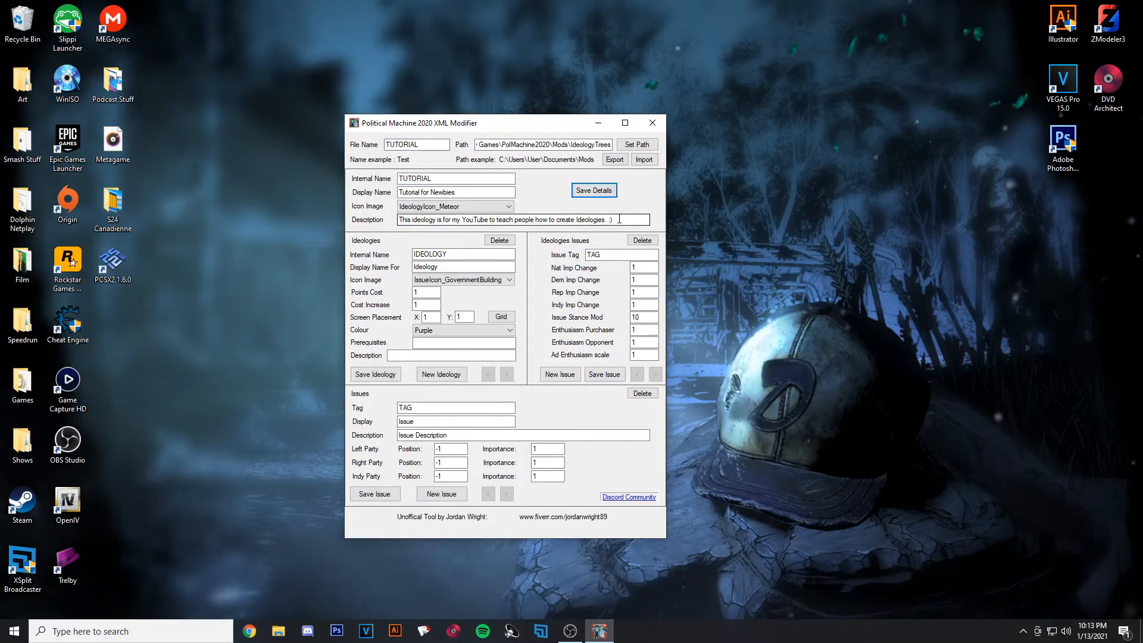
- Remove the smiley from the end of the party description and save the details again
left_click_drag(620, 219, 604, 223)
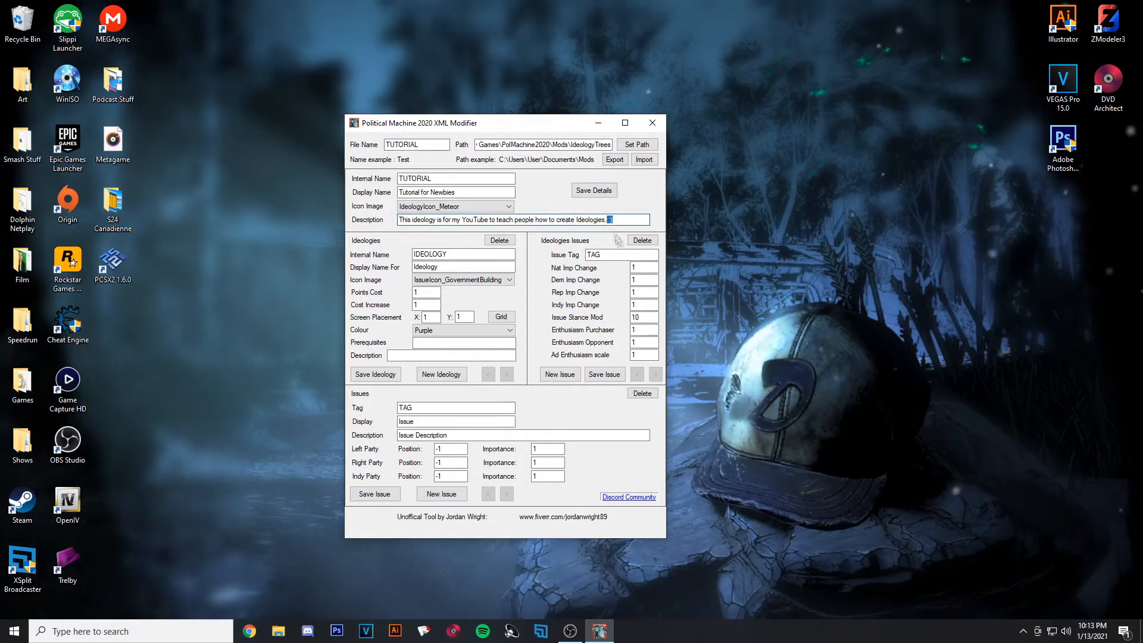
left_click(598, 189)
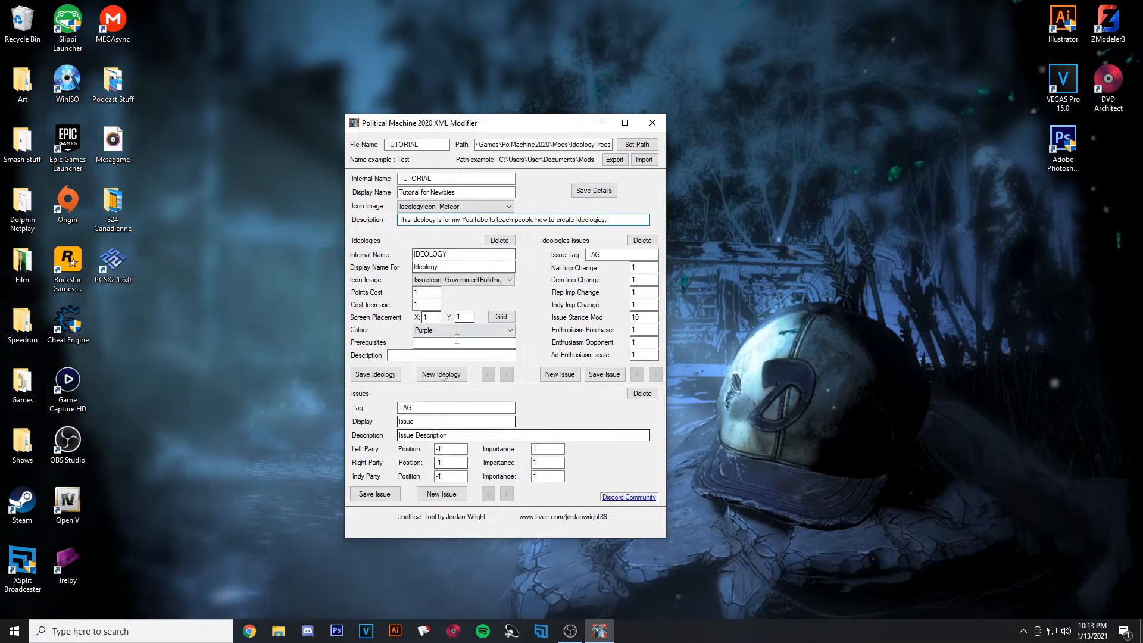
left_click(608, 193)
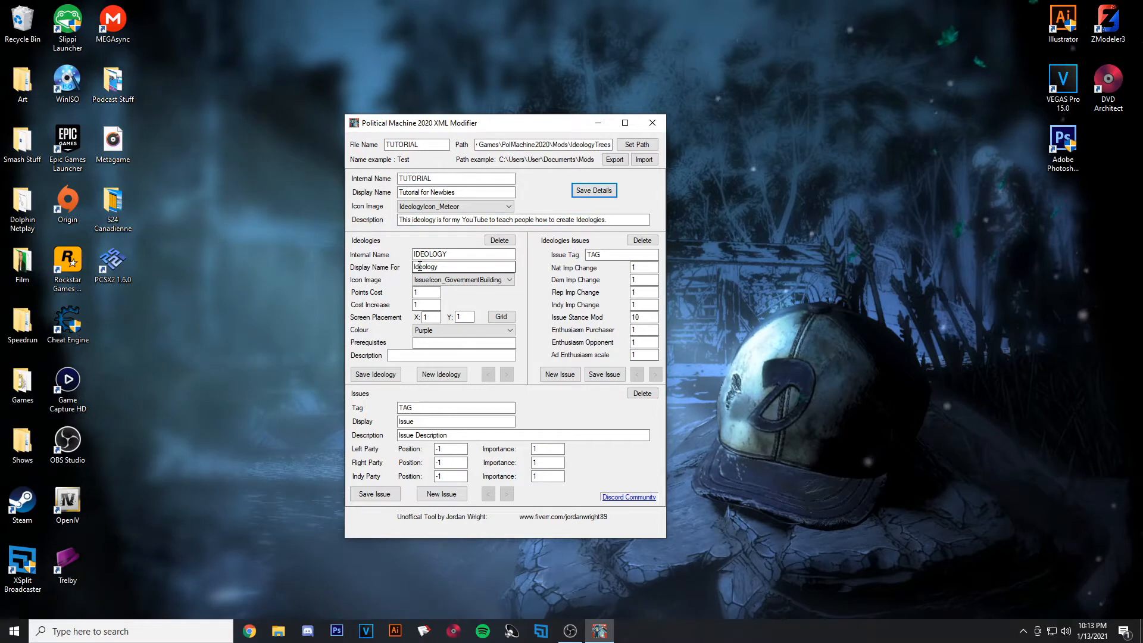
- Set the first ideology's internal name to GUN and its display name to "Support for Gun Rights"
left_click(452, 254)
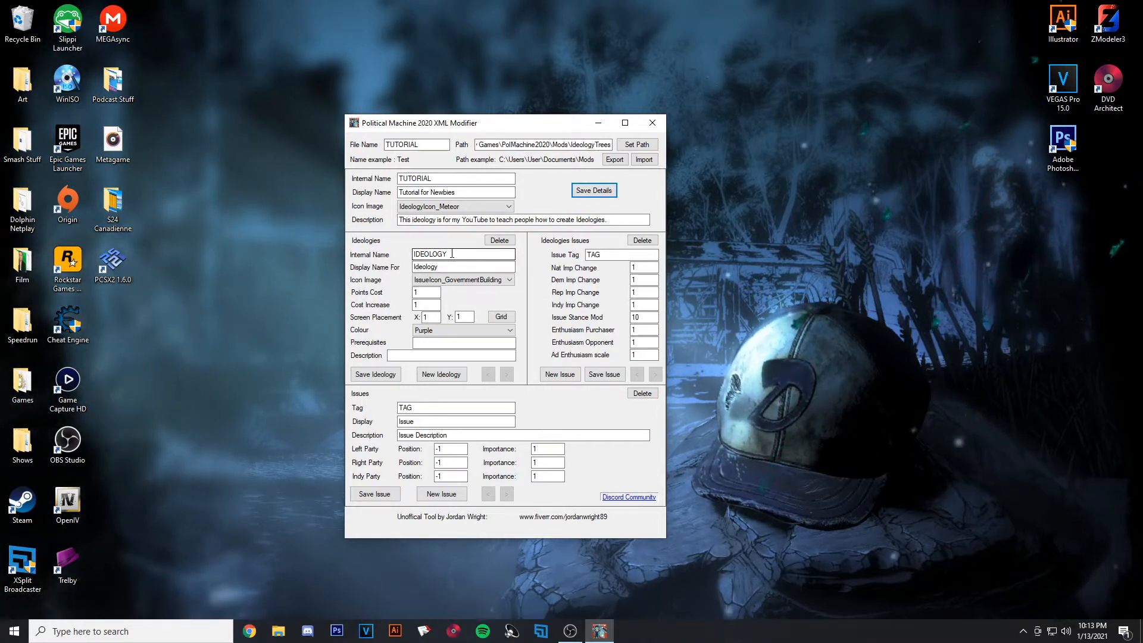
left_click_drag(452, 254, 396, 267)
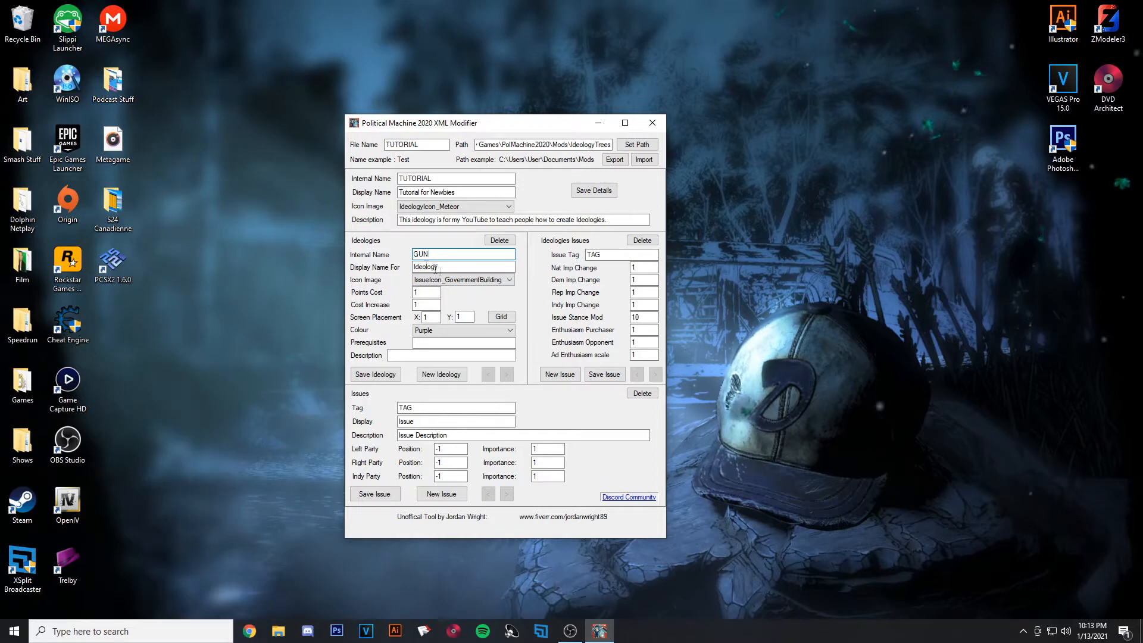
key("Tab")
type("Sl")
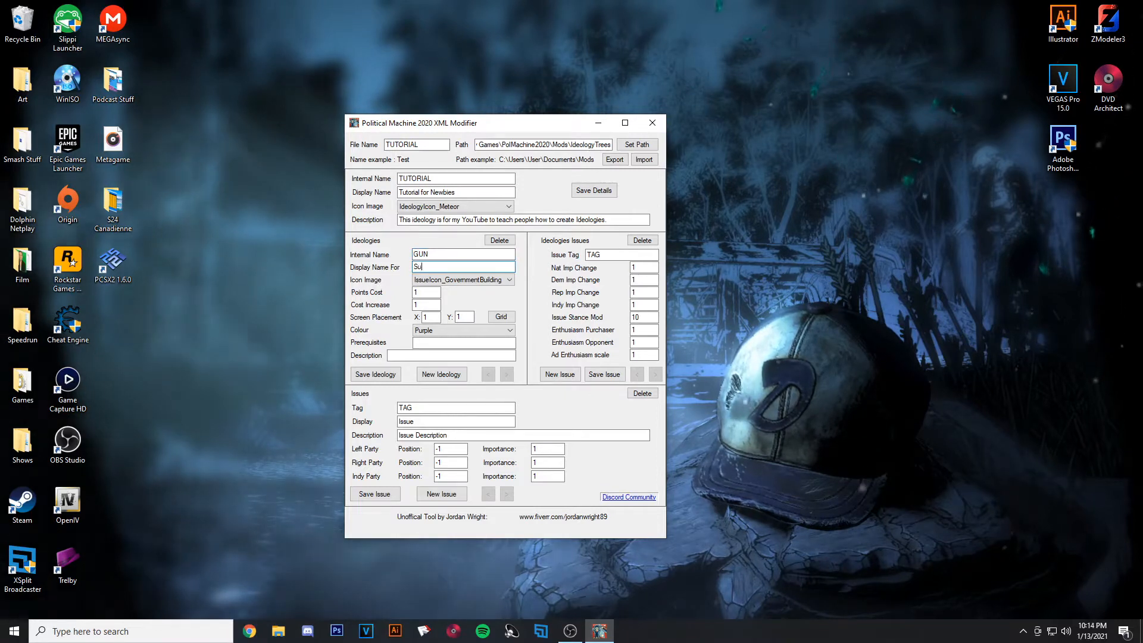
type("pplrt for Gun Rights")
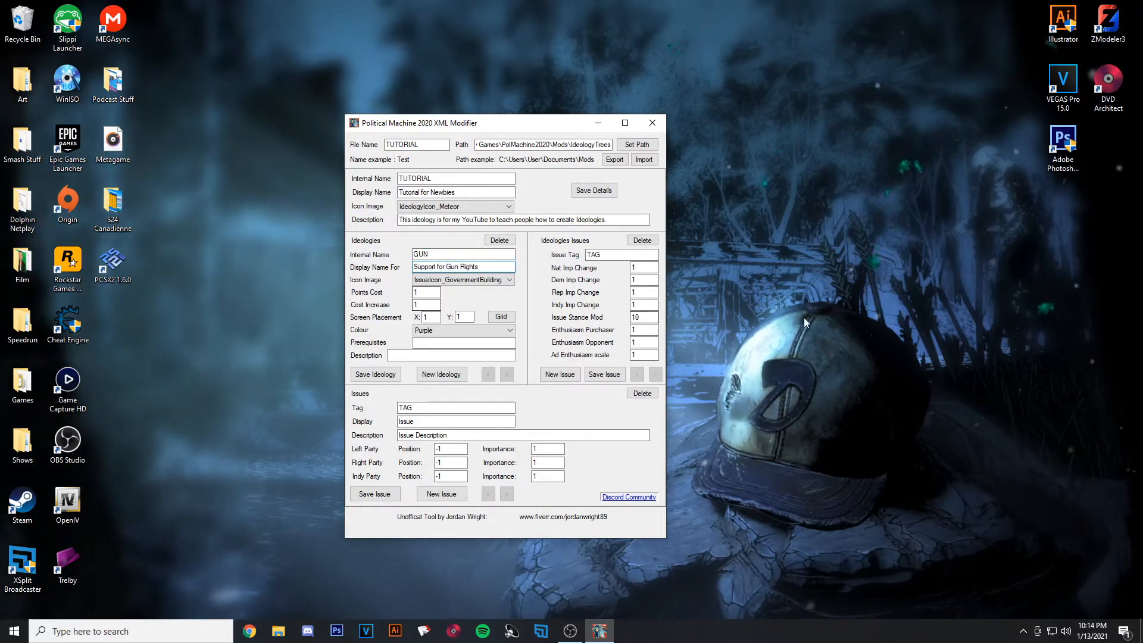
- Set the GUN ideology's icon image to IssueIcon_Gun and keep its points cost at 1
left_click(476, 279)
scroll(491, 387, "up", 2)
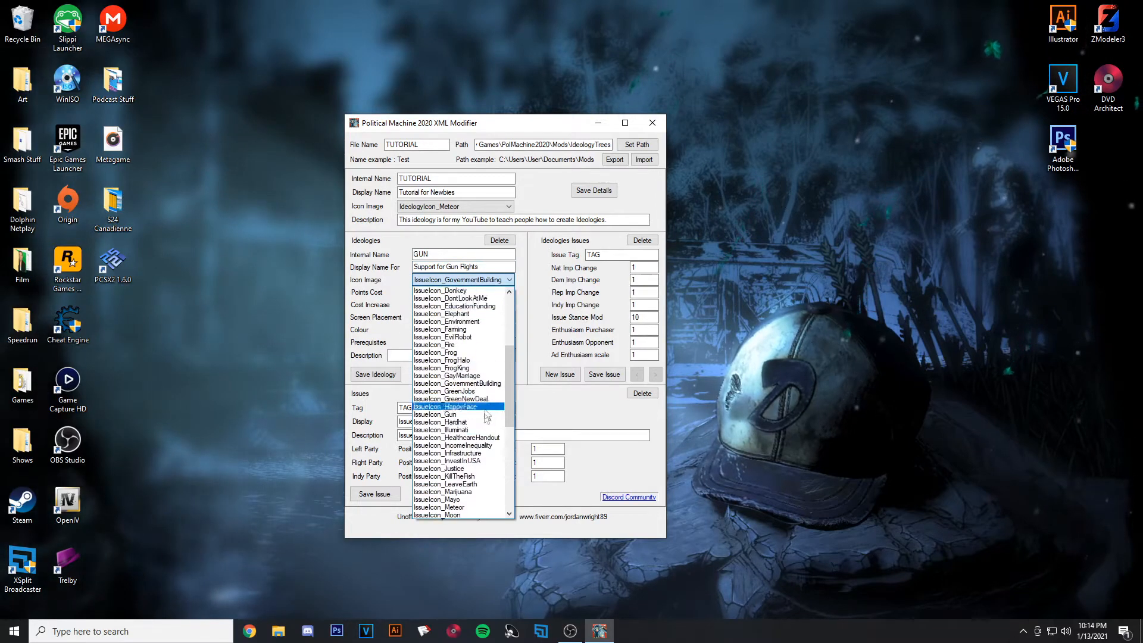
left_click(444, 401)
left_click(425, 291)
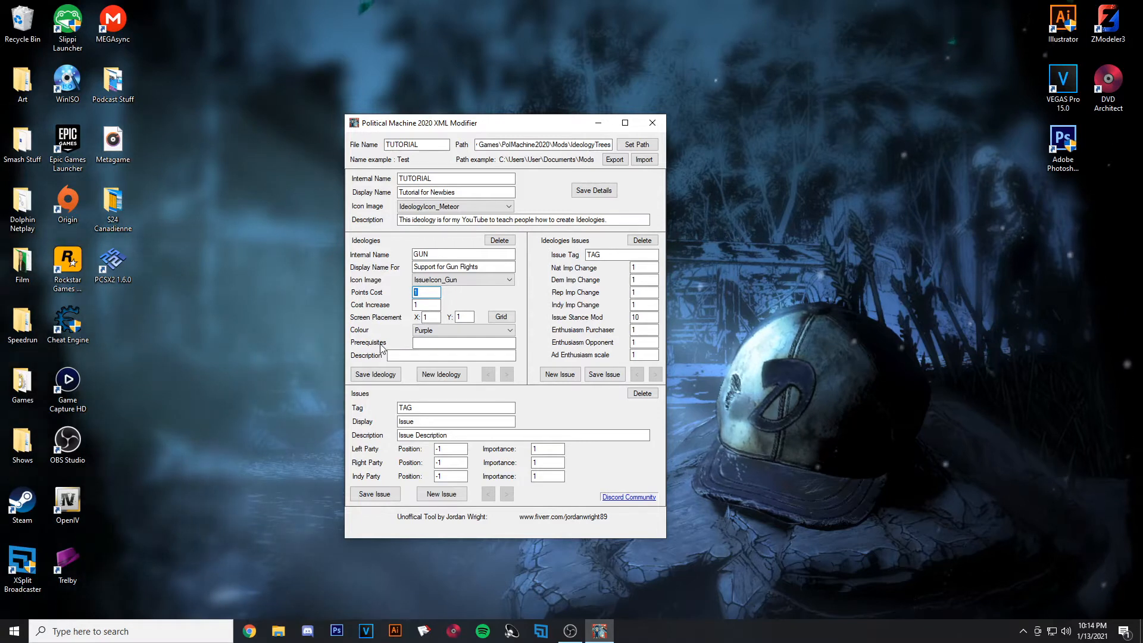
left_click(424, 294)
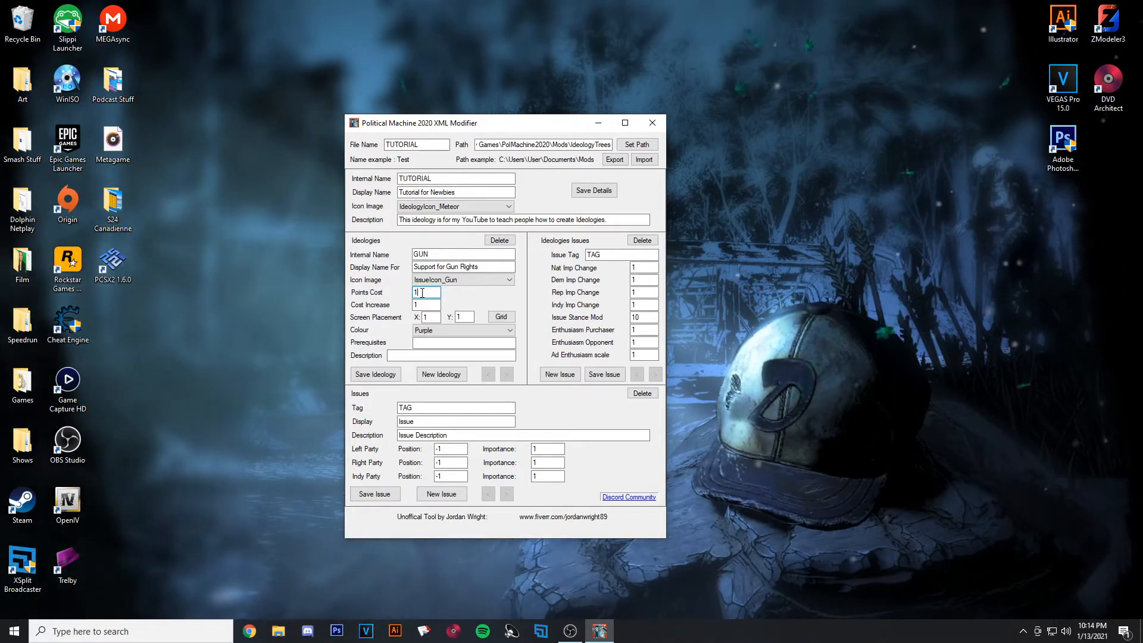
double_click(422, 292)
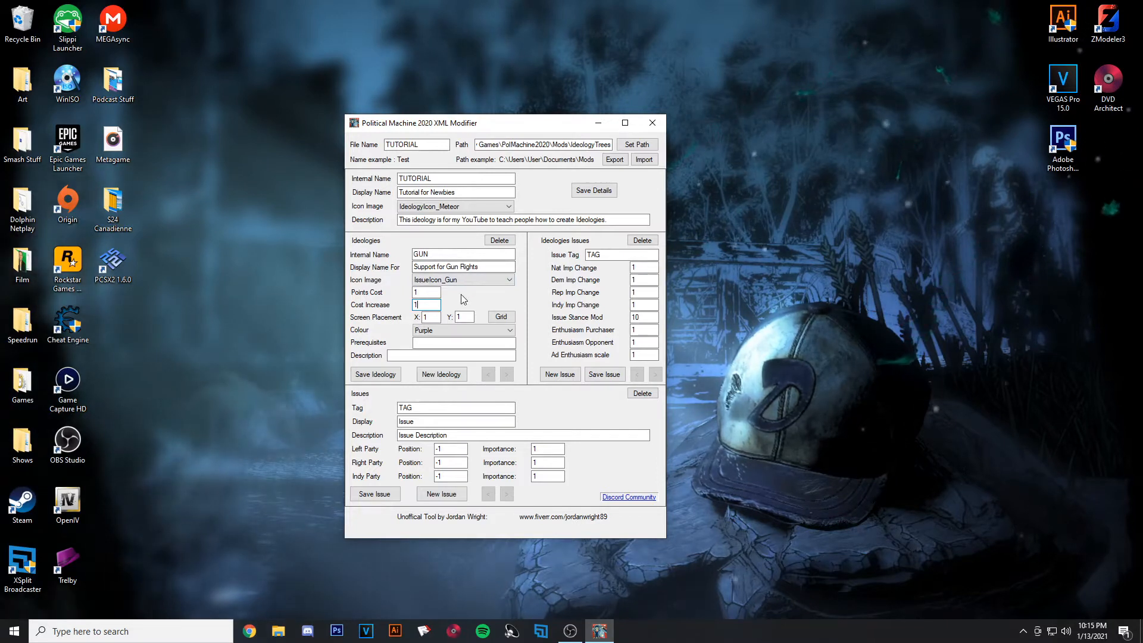
- Open the screen placement grid, examine how the ideologies are laid out in the hexagons, and close it without saving
left_click(435, 318)
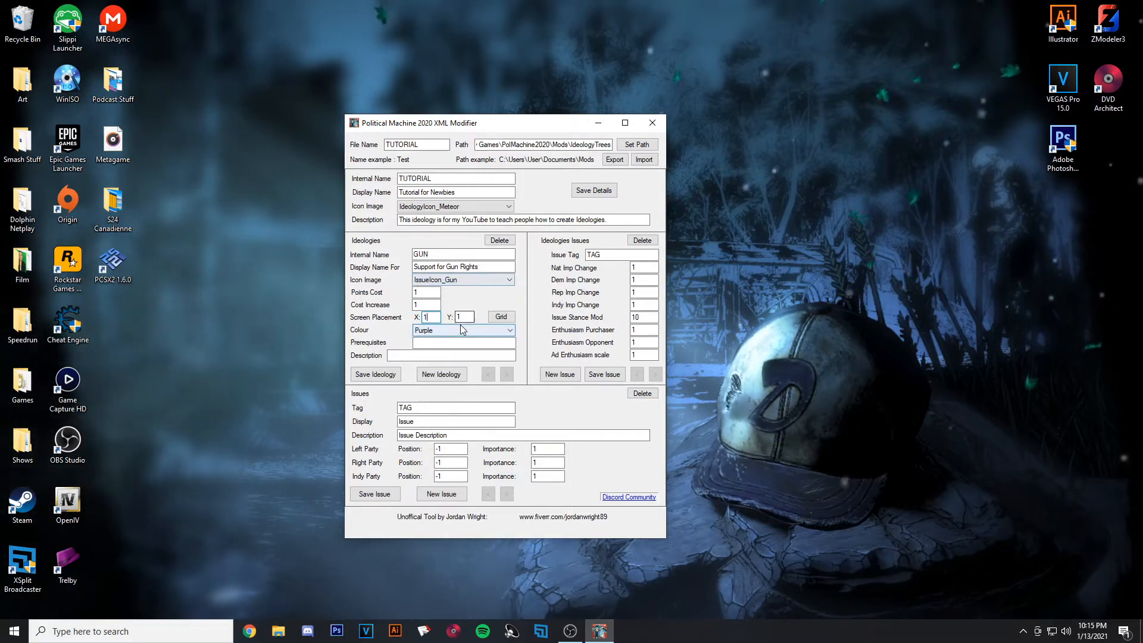
left_click(501, 317)
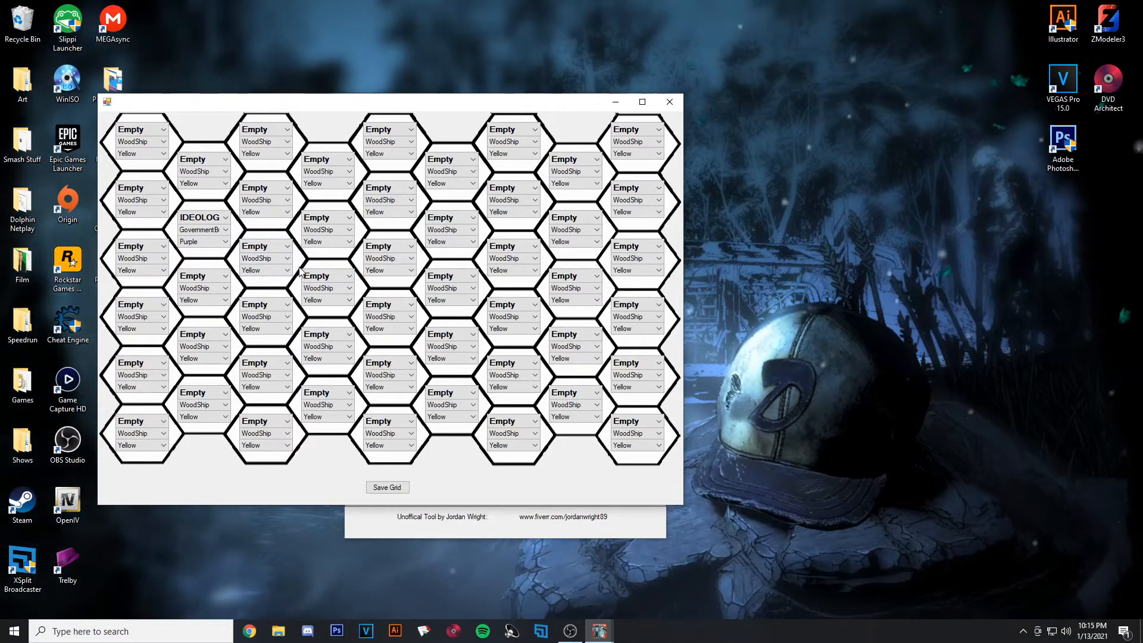
left_click(395, 305)
left_click(397, 306)
left_click(516, 303)
left_click(515, 301)
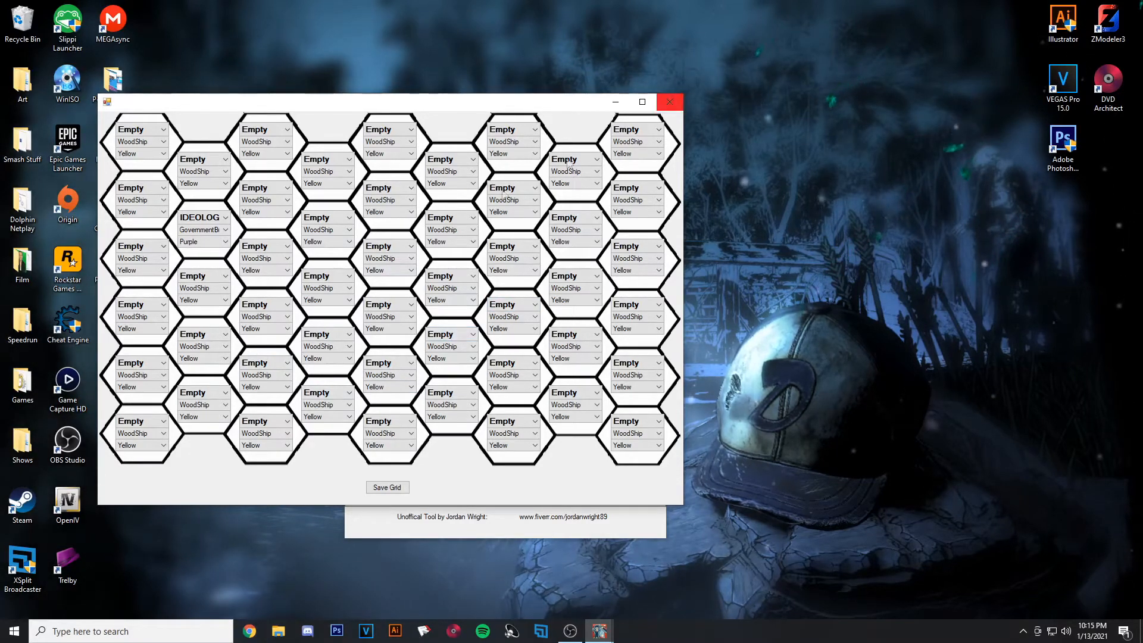
left_click(669, 102)
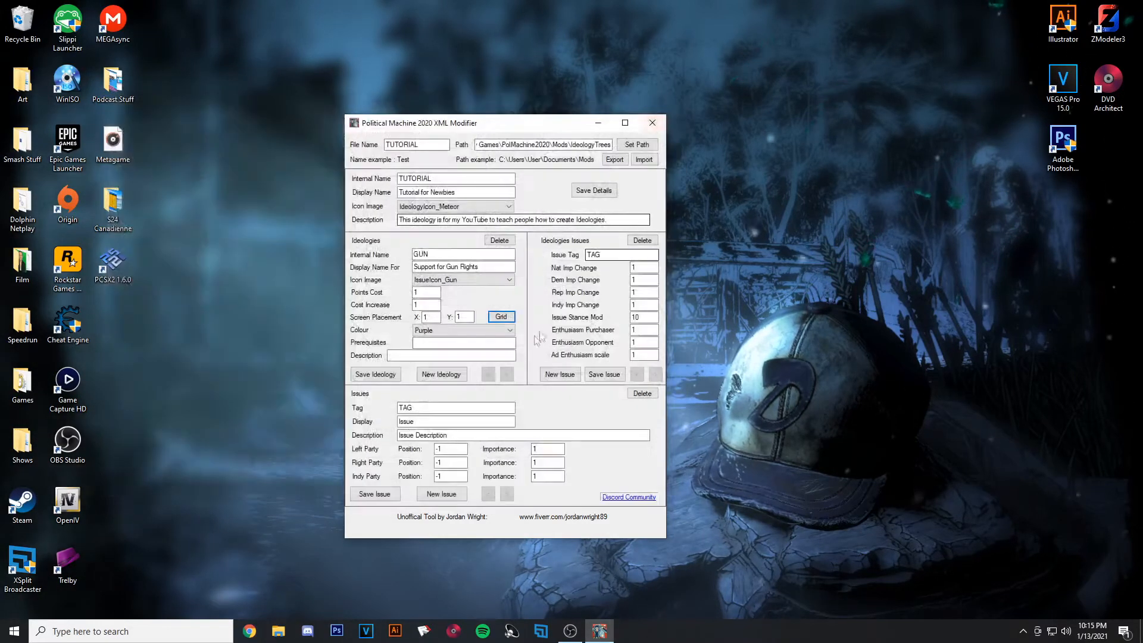
- Set the GUN ideology's colour to Red, leaving its prerequisites and description empty
left_click(430, 333)
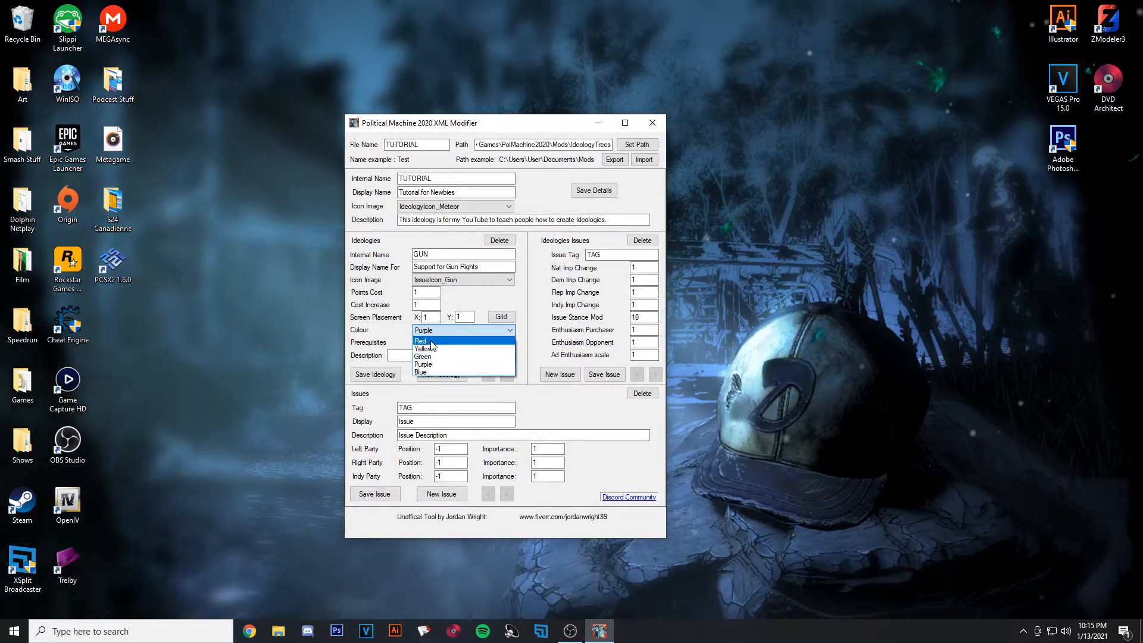
left_click(432, 341)
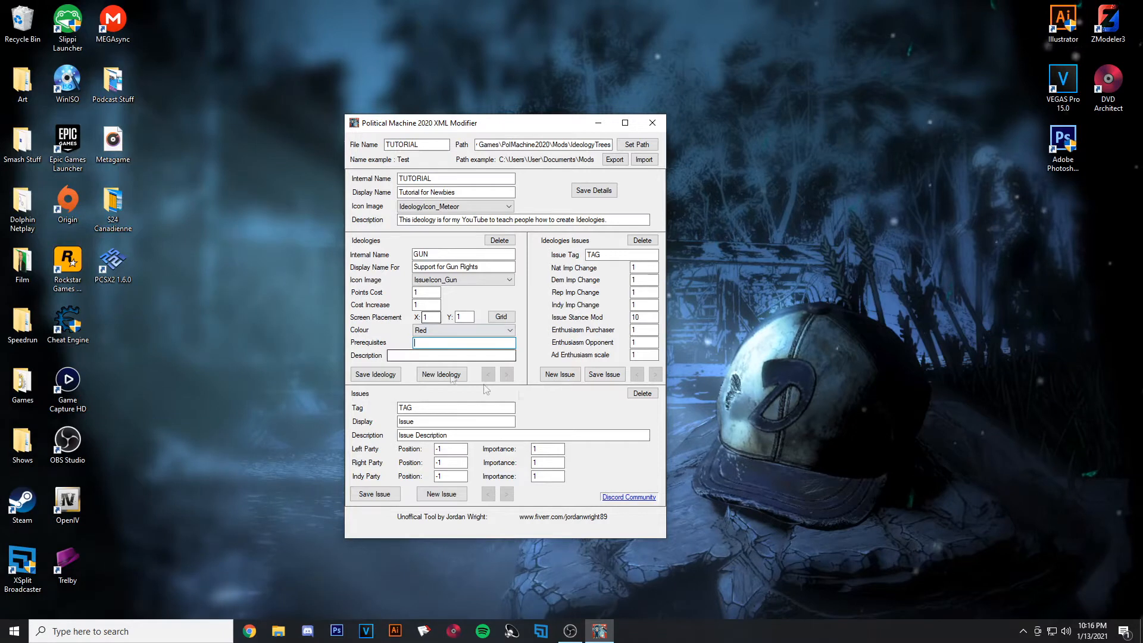
left_click(431, 356)
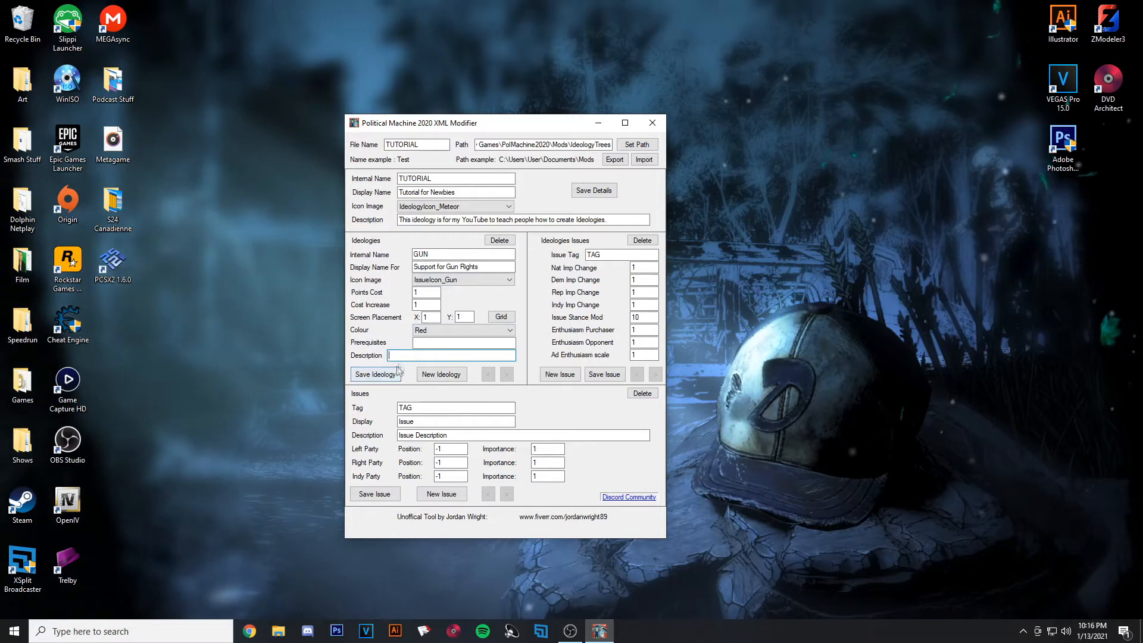
- Set the issue tag of the GUN ideology's issue to GUNRIGHTS
left_click(613, 254)
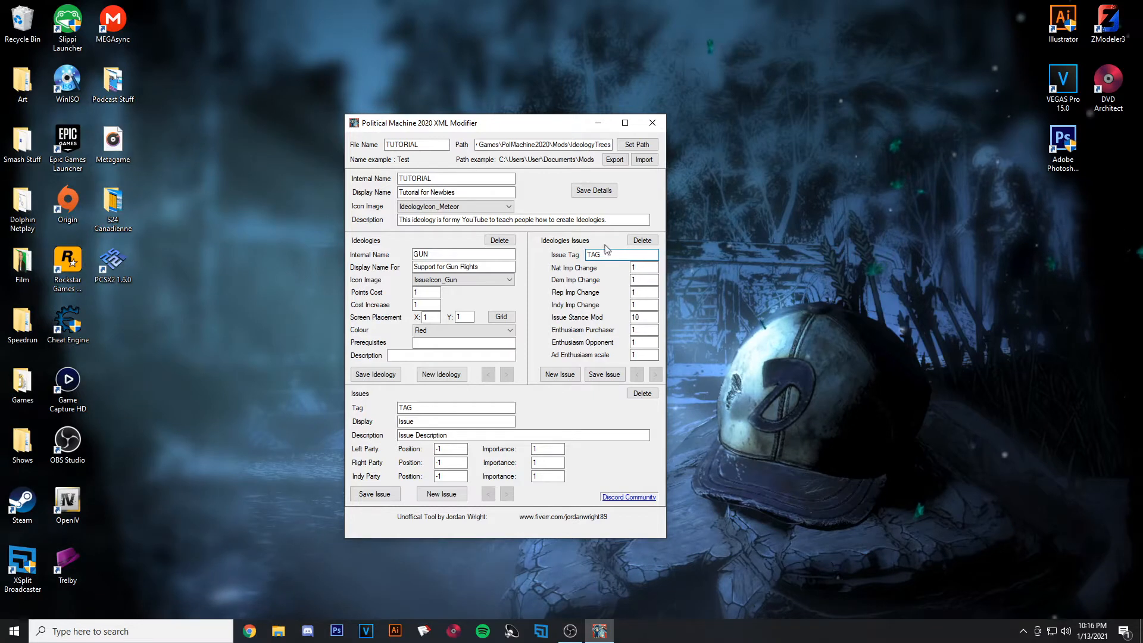
left_click(584, 221)
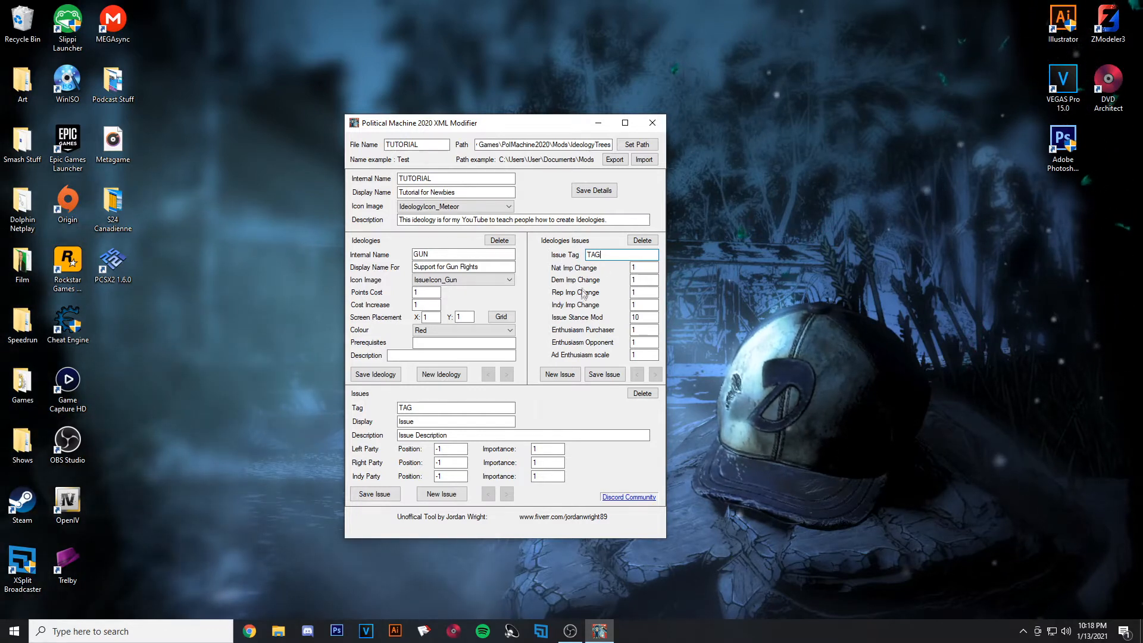
left_click_drag(606, 257, 583, 252)
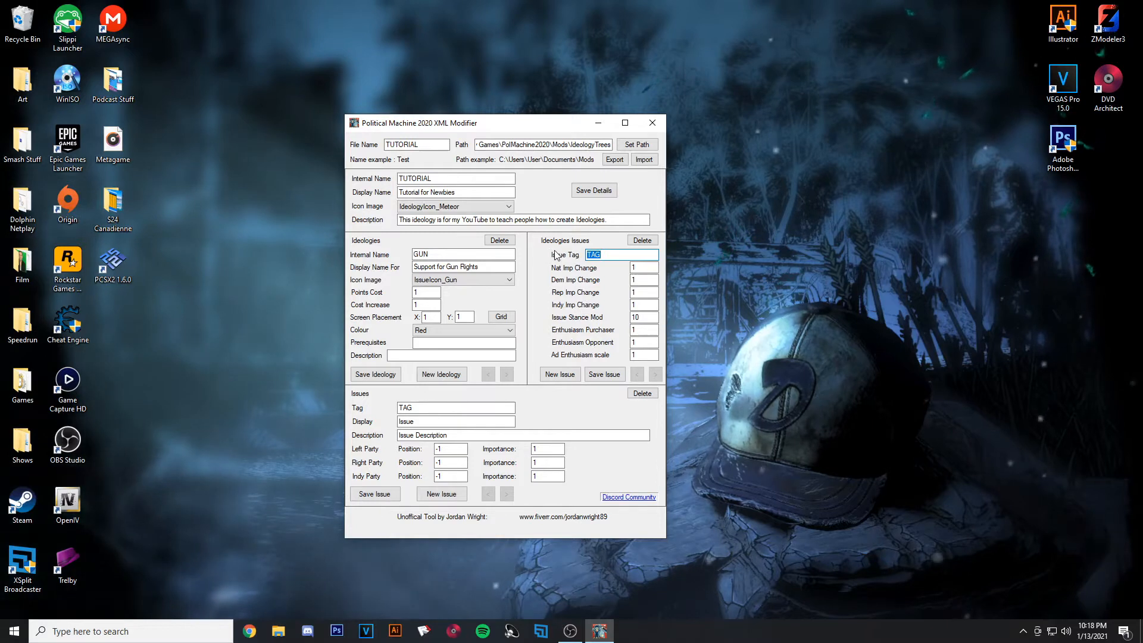
type("GUNRIGHTS")
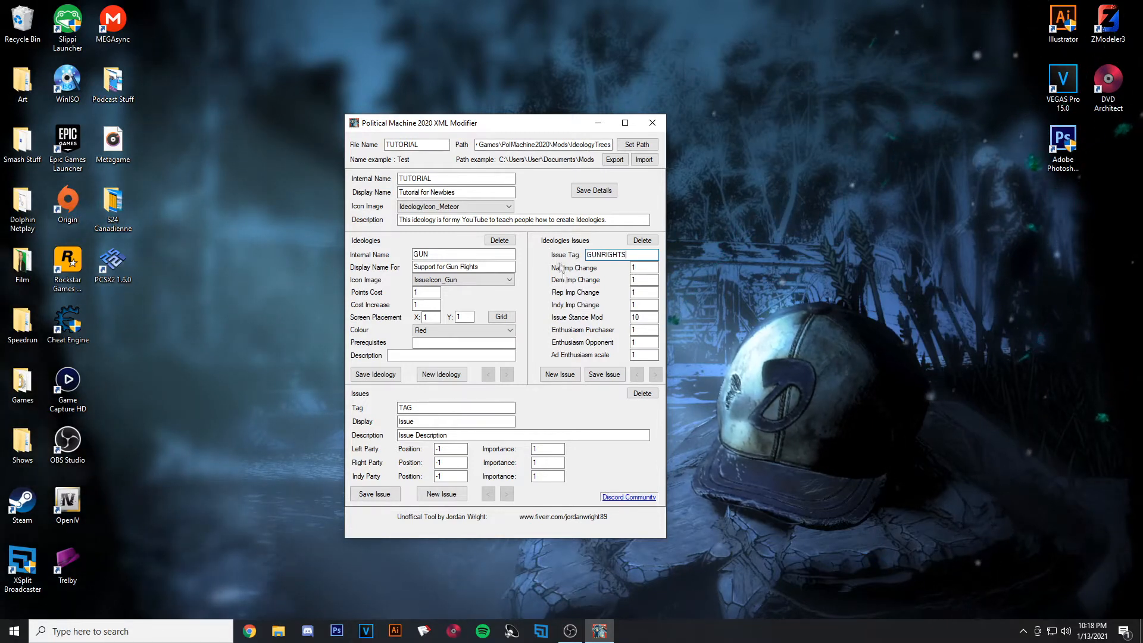
key("Tab")
key("Tab")
key("Tab")
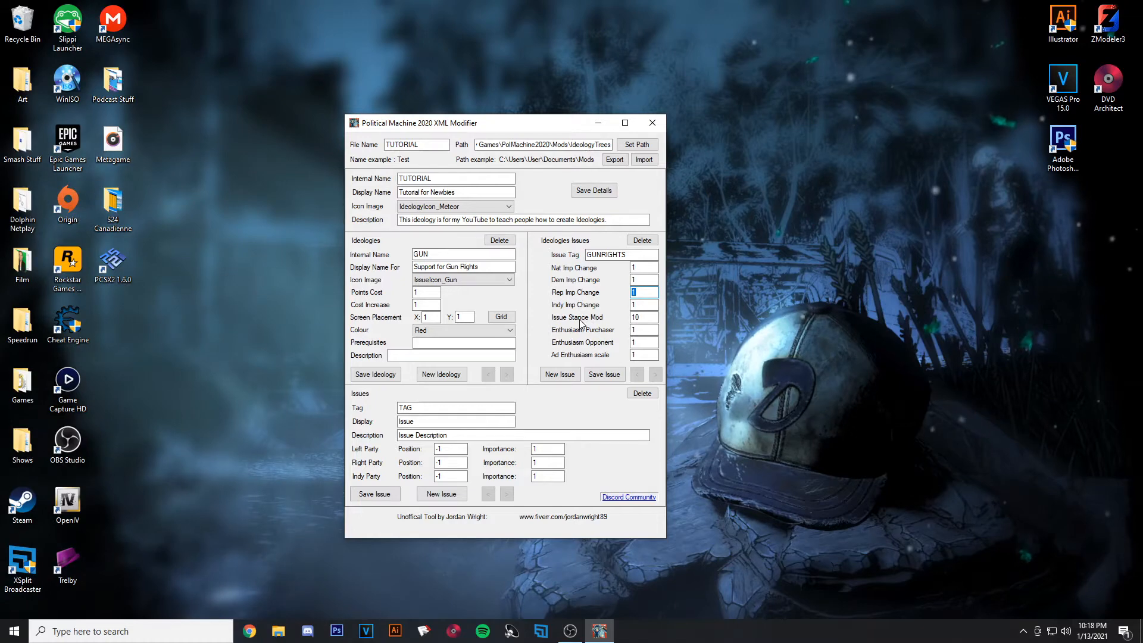
- Switch to File Explorer and go to the Program Files (x86)\Steam\SteamApps\common folder on the C: drive
left_click(280, 632)
left_click(252, 450)
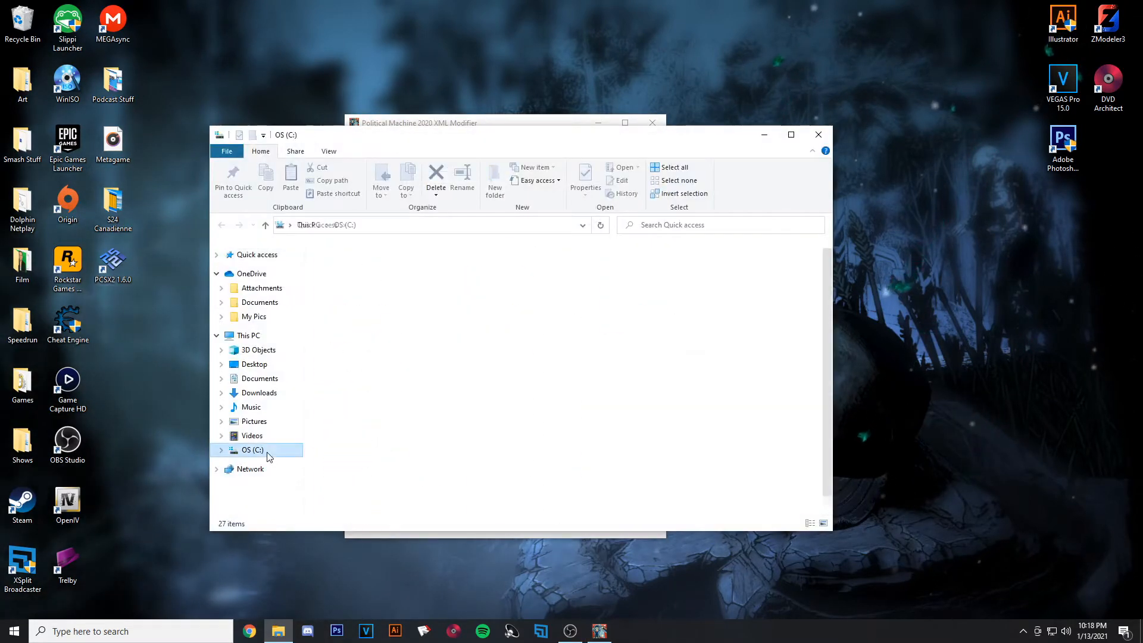
double_click(367, 453)
scroll(362, 453, "down", 5)
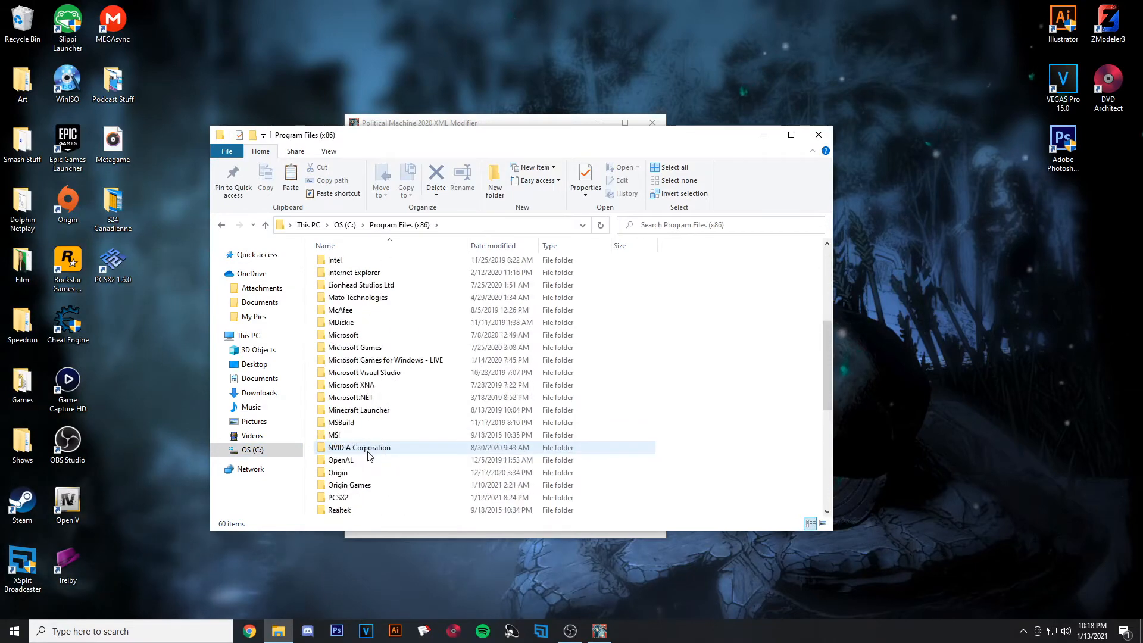
scroll(359, 452, "down", 4)
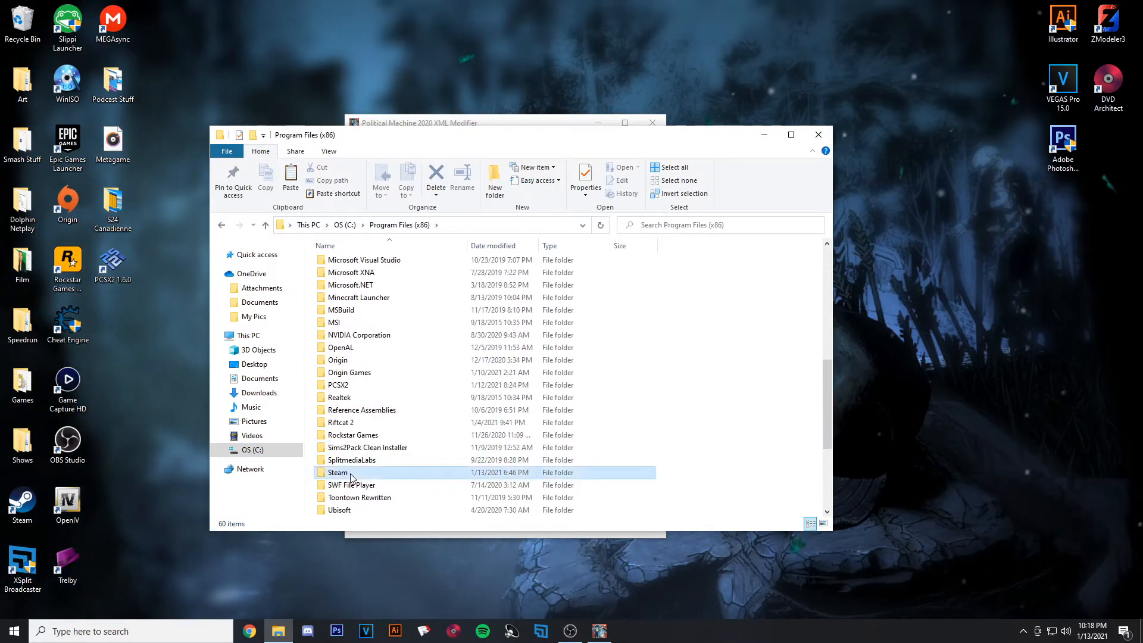
double_click(360, 474)
double_click(347, 513)
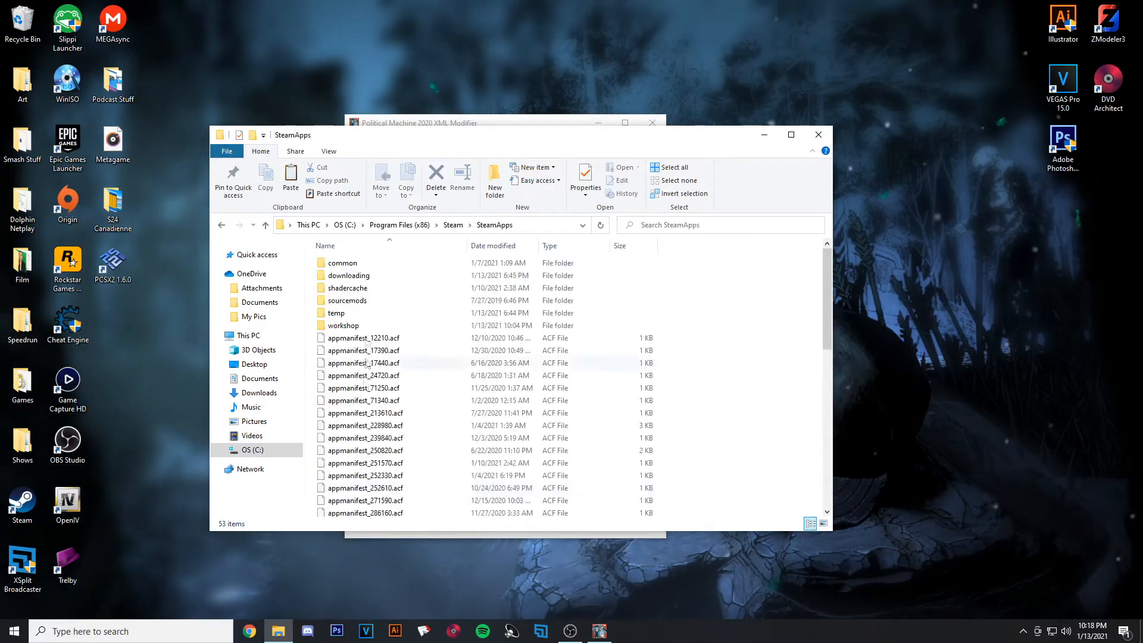
double_click(356, 263)
- Open the game's IdeologyTrees folder under The Political Machine 2020\The Political Machine 2020_Data\Data\English
scroll(383, 373, "down", 11)
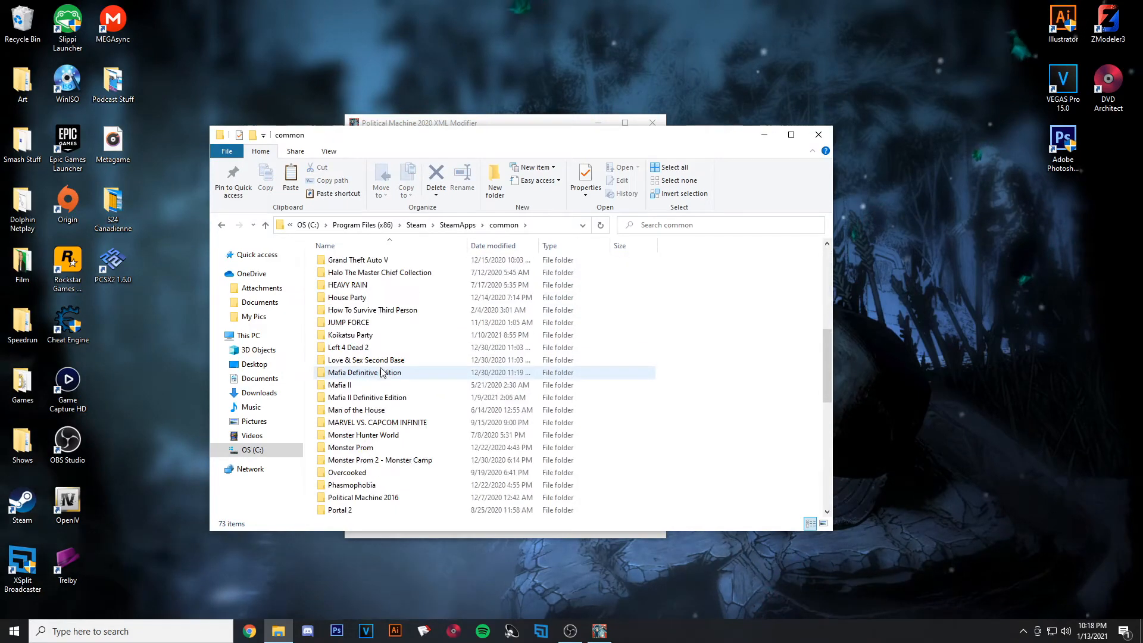
scroll(383, 372, "down", 2)
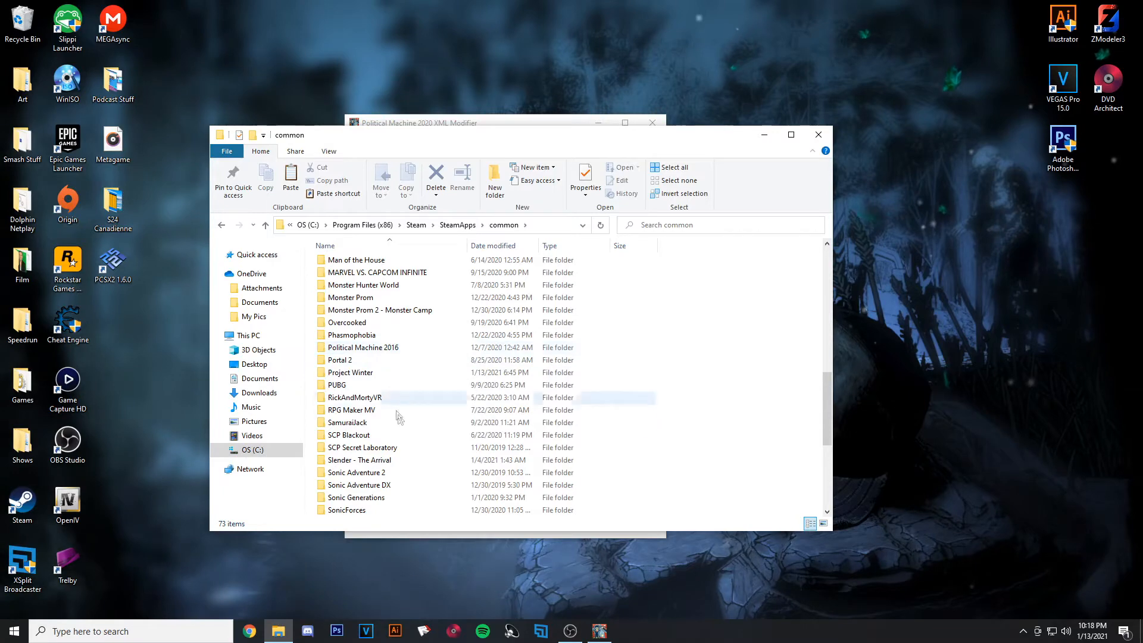
scroll(400, 422, "down", 3)
scroll(400, 422, "down", 3)
double_click(378, 409)
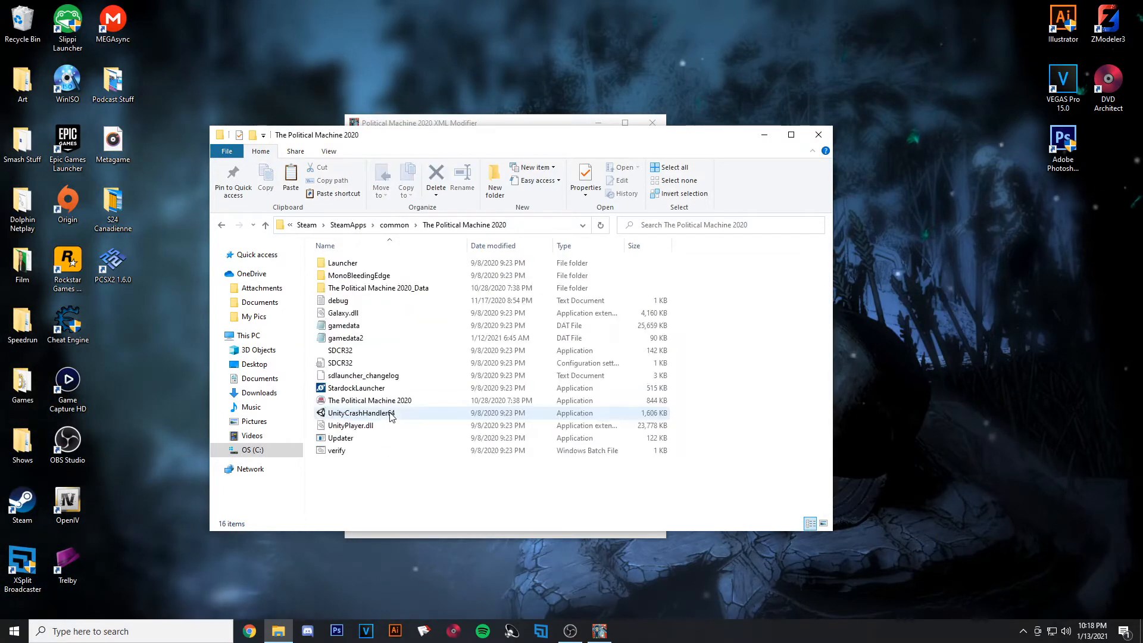
double_click(366, 292)
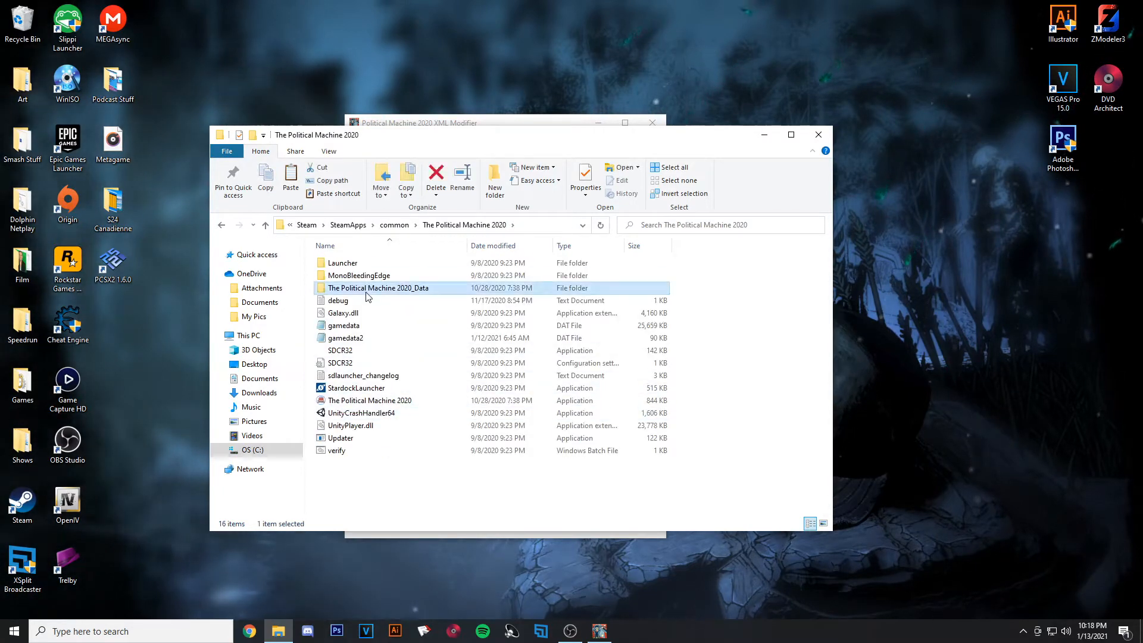
double_click(365, 265)
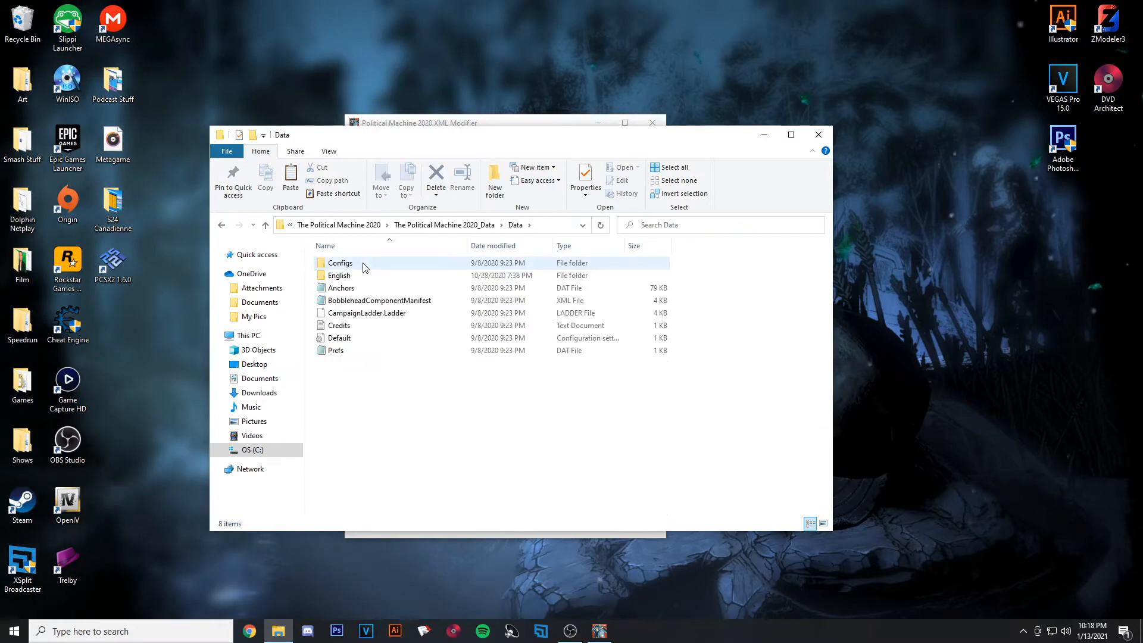
double_click(365, 276)
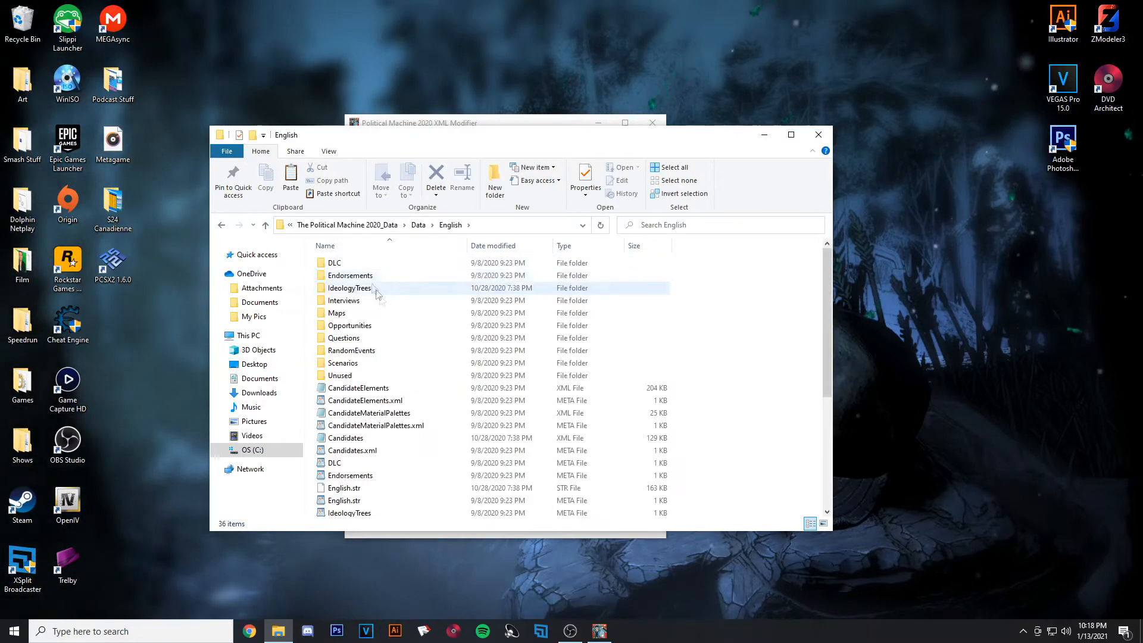
scroll(417, 298, "down", 5)
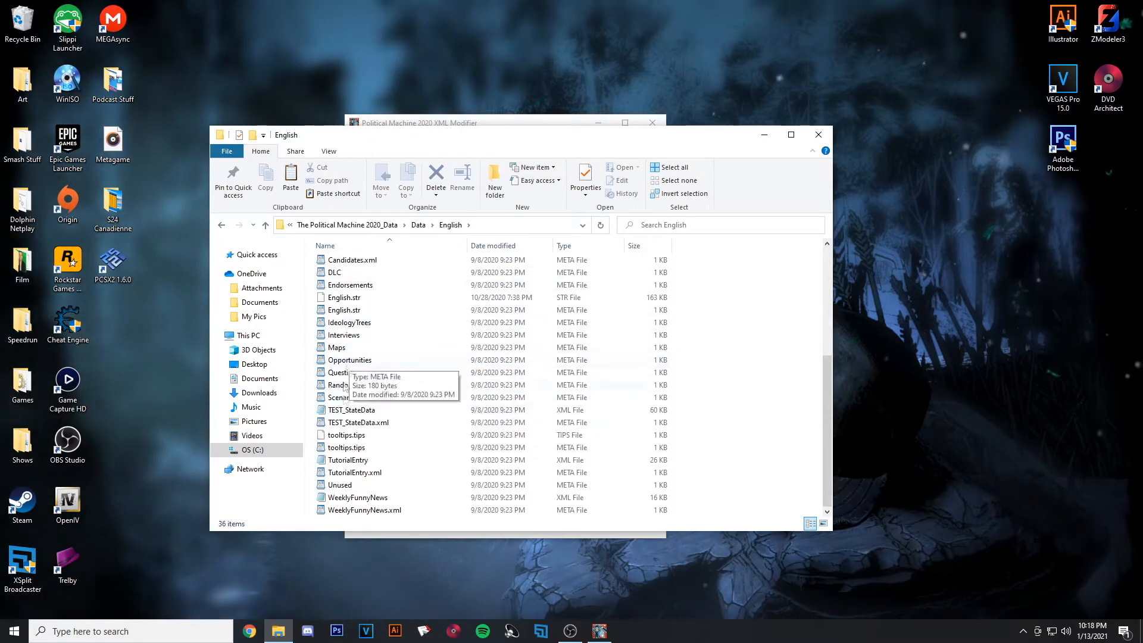
scroll(441, 357, "up", 5)
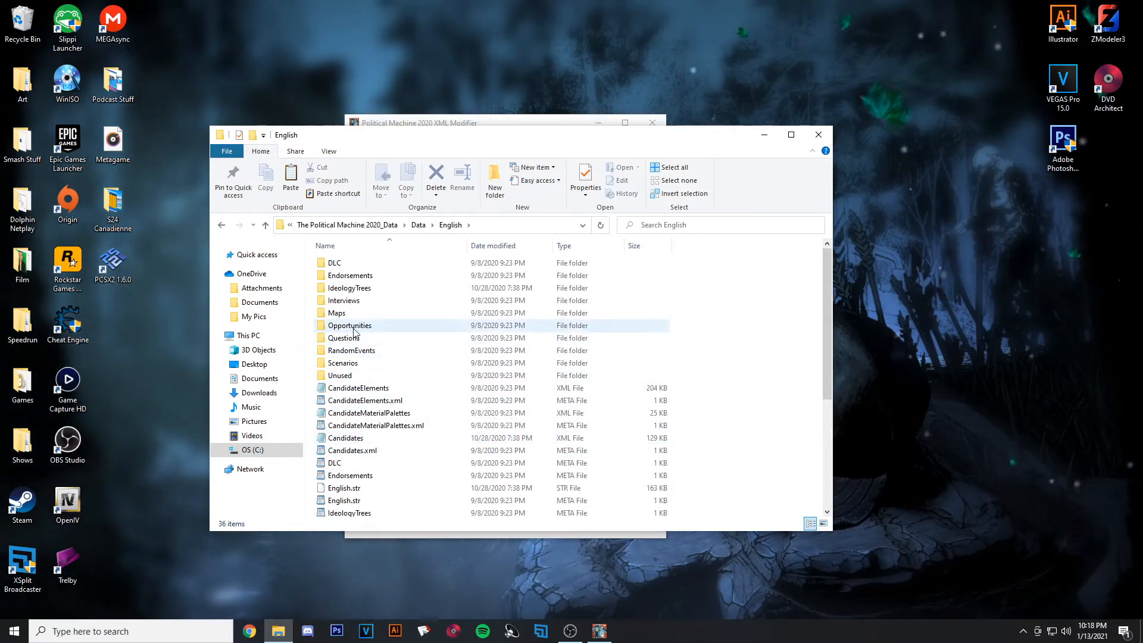
double_click(350, 288)
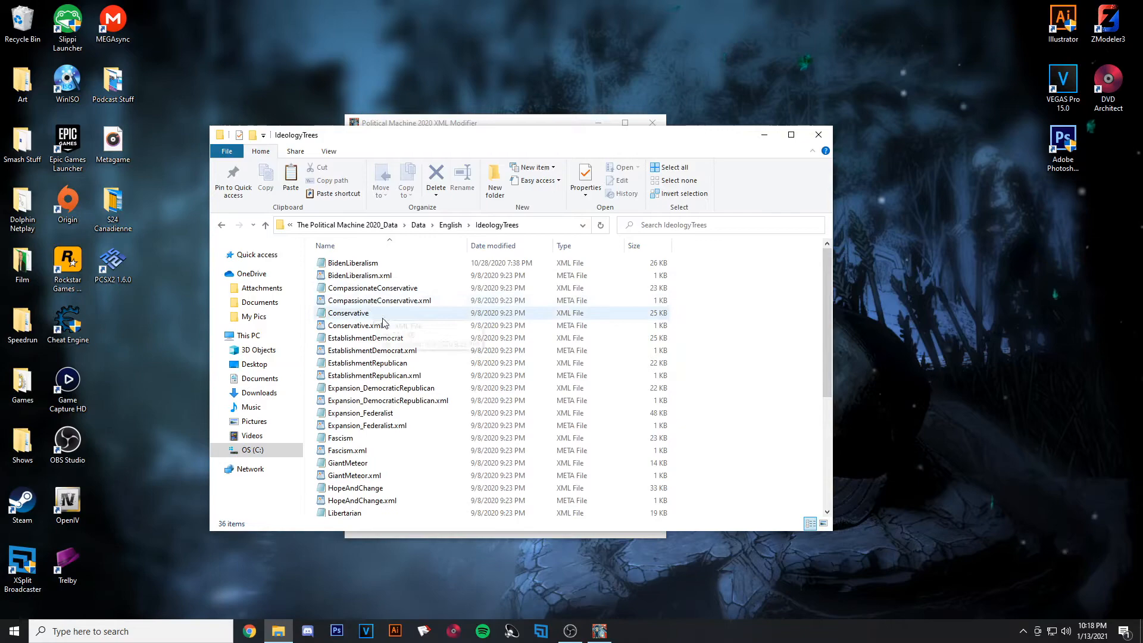
- Place the IdeologyTrees folder window beside the XML Modifier so both are visible
scroll(383, 323, "down", 5)
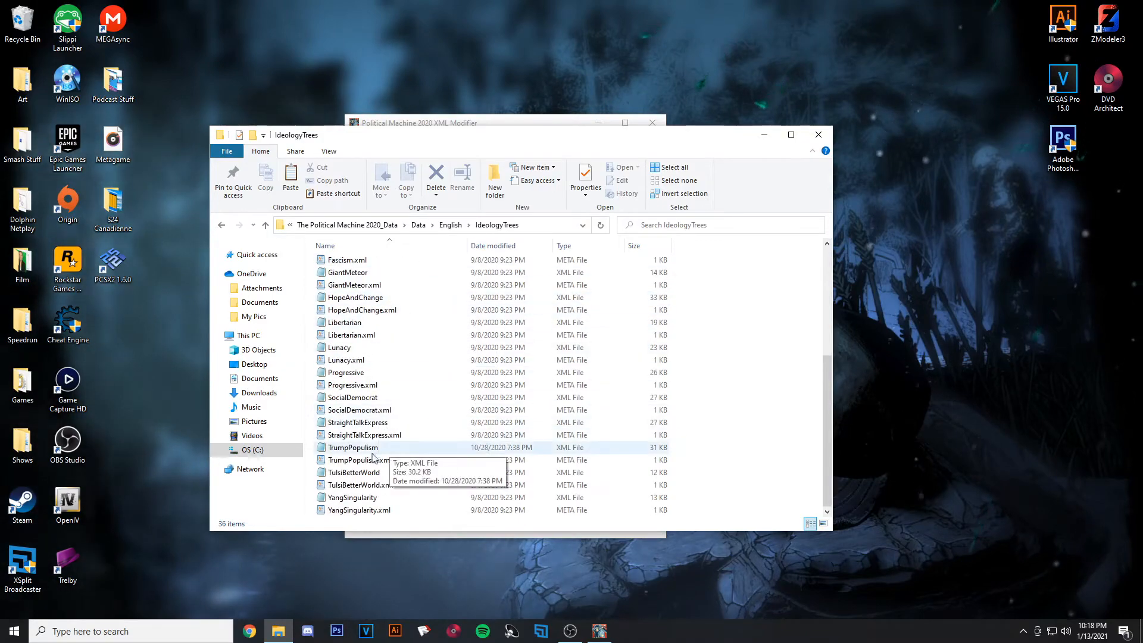
left_click_drag(356, 137, 836, 175)
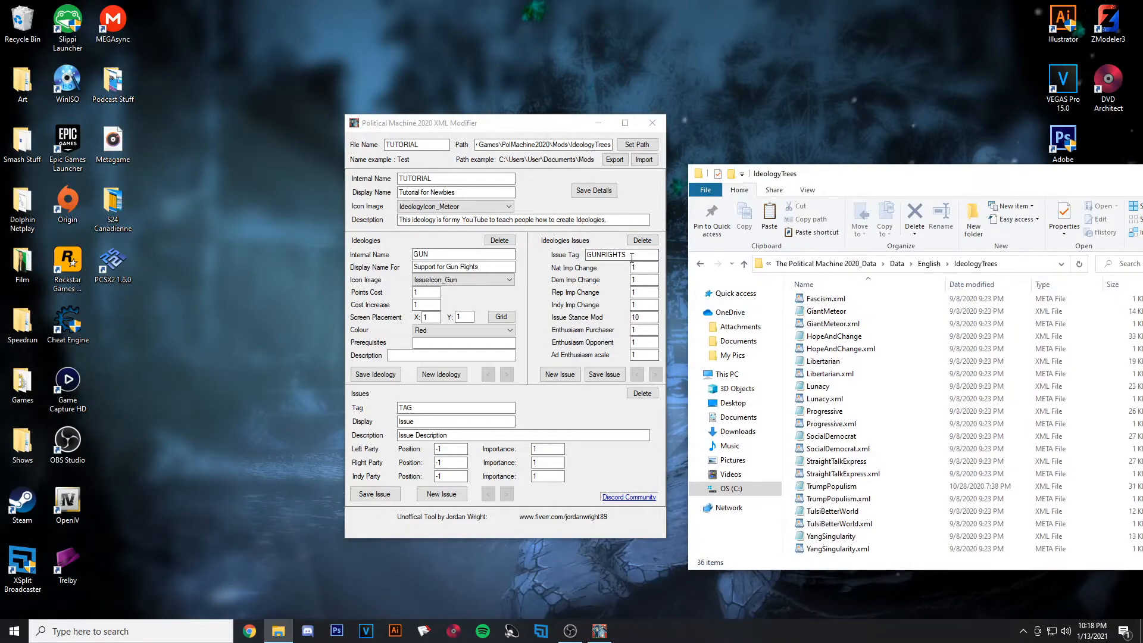
left_click_drag(825, 168, 913, 170)
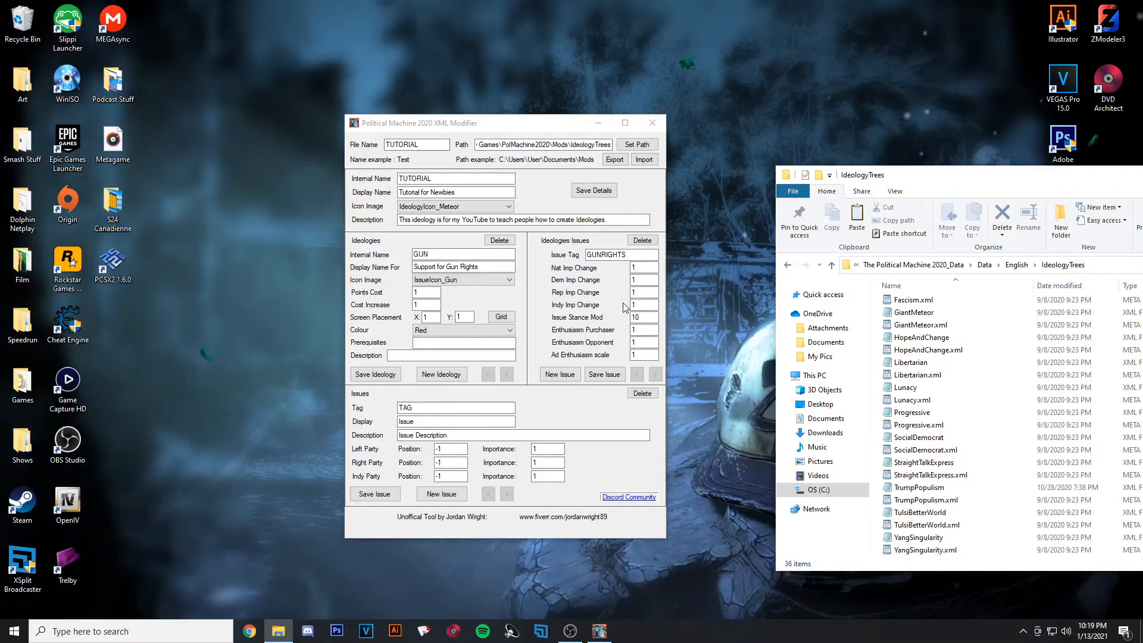
left_click_drag(893, 175, 788, 124)
- Browse the game's IdeologyTrees files and open the Conservative XML file
left_click(817, 286)
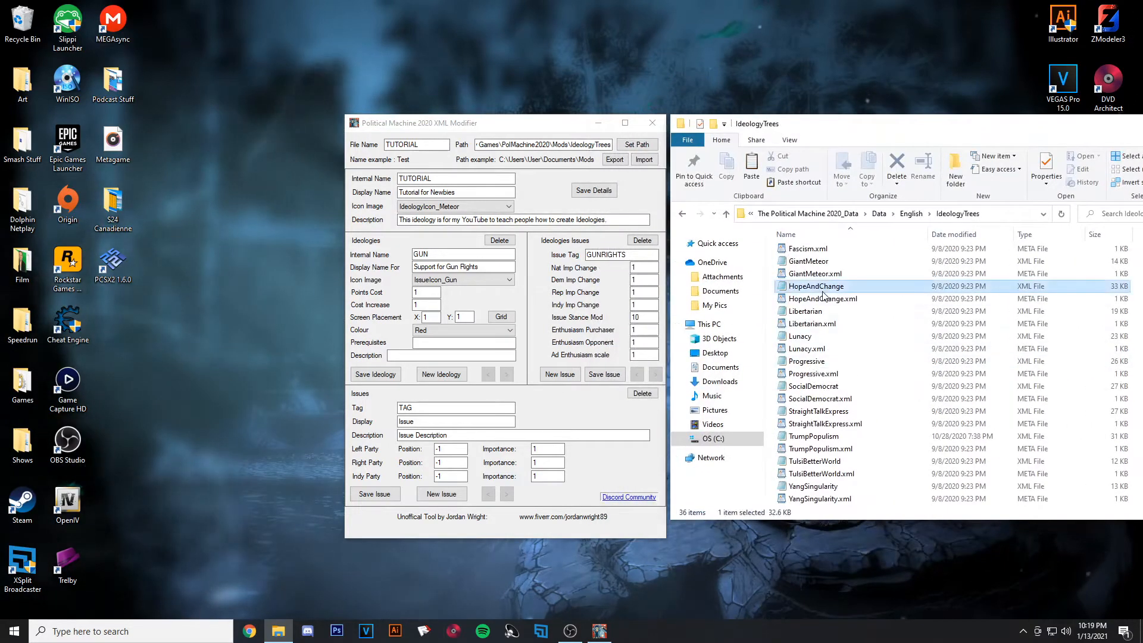
scroll(834, 344, "up", 5)
scroll(827, 352, "down", 2)
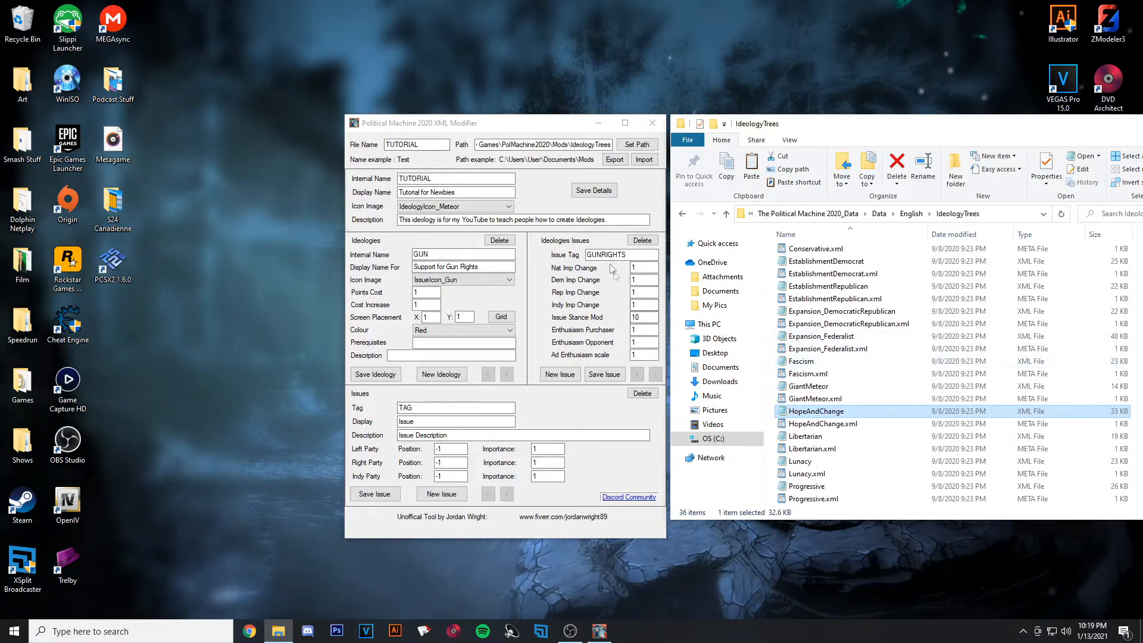
left_click(840, 323)
scroll(831, 313, "up", 2)
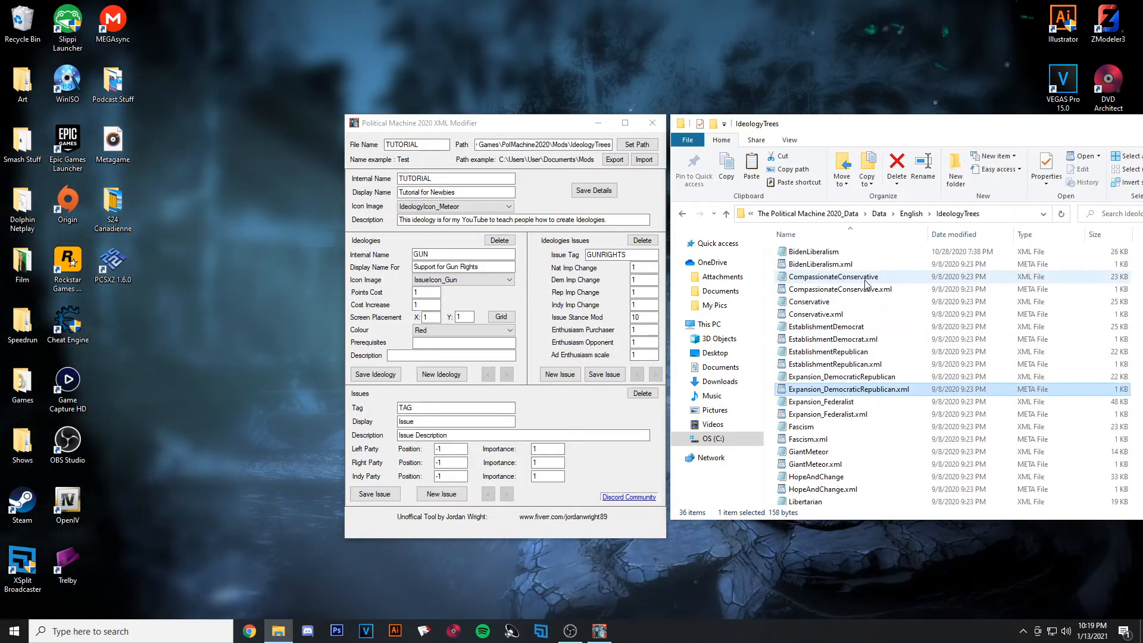
double_click(825, 302)
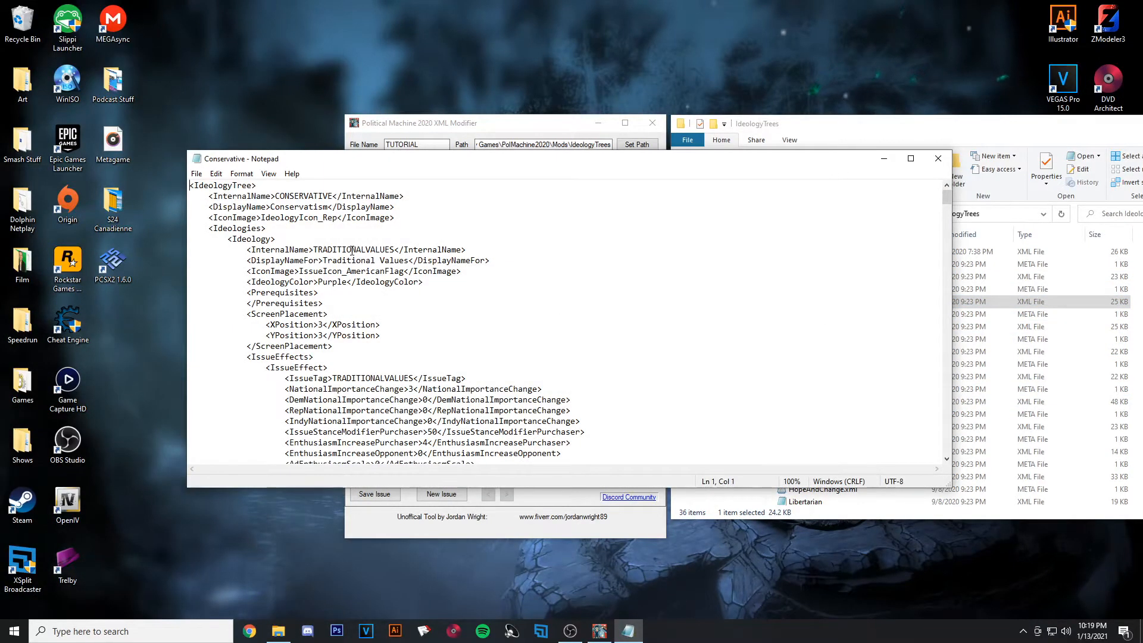
- Look through the Conservative file for the GUNRIGHTS ideology and examine its issue effect values
scroll(355, 252, "down", 14)
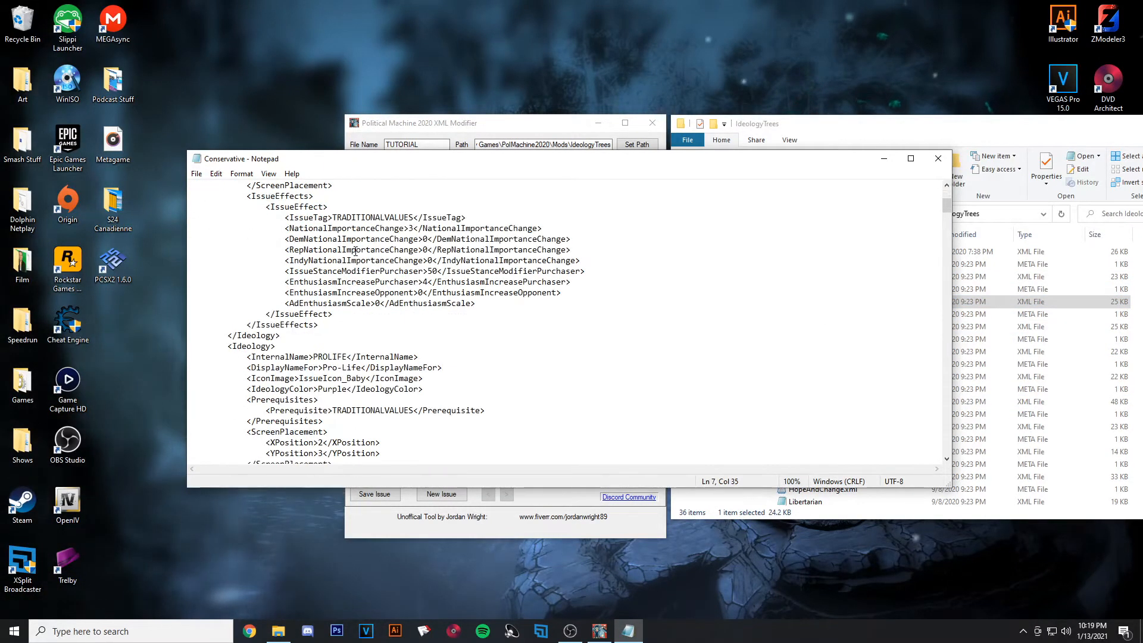
scroll(376, 294, "down", 20)
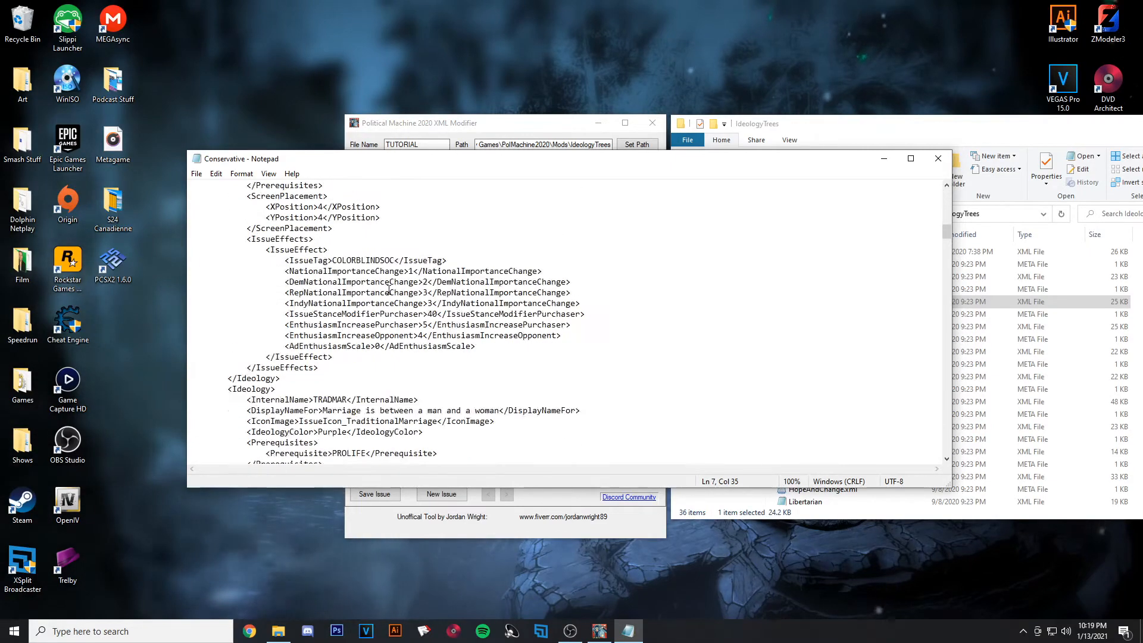
scroll(389, 291, "down", 13)
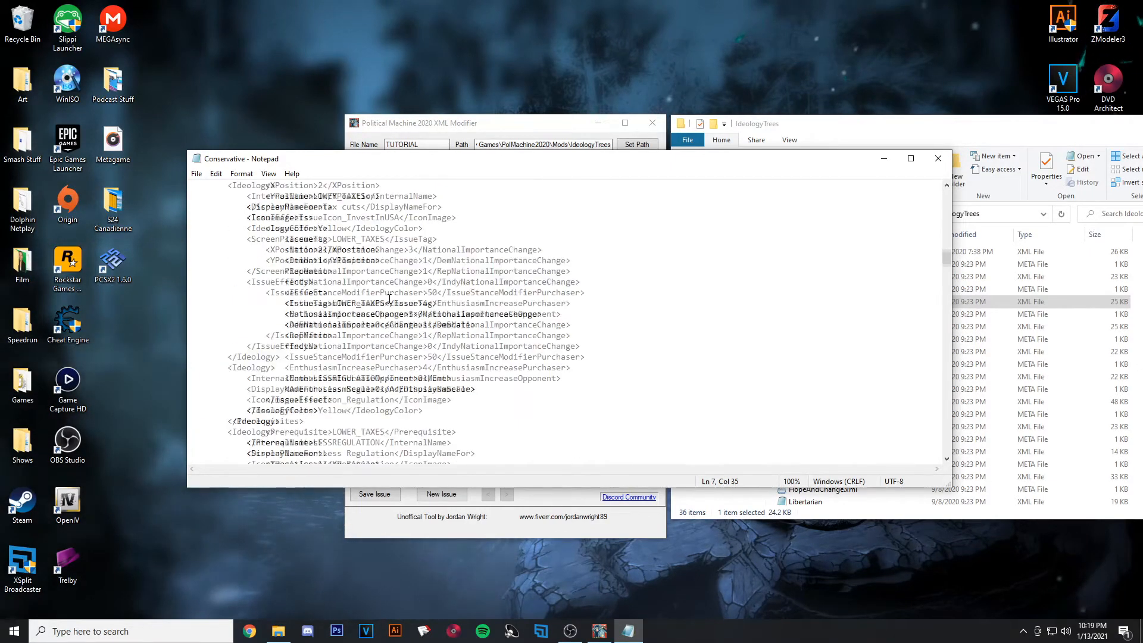
scroll(390, 298, "down", 7)
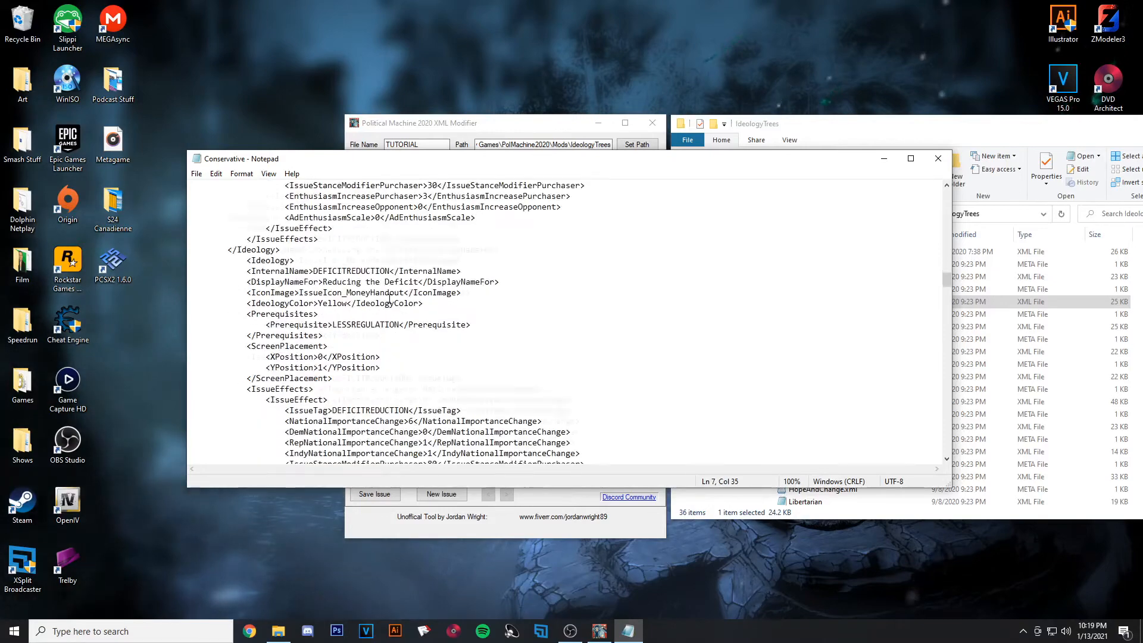
scroll(390, 300, "down", 20)
scroll(390, 307, "down", 20)
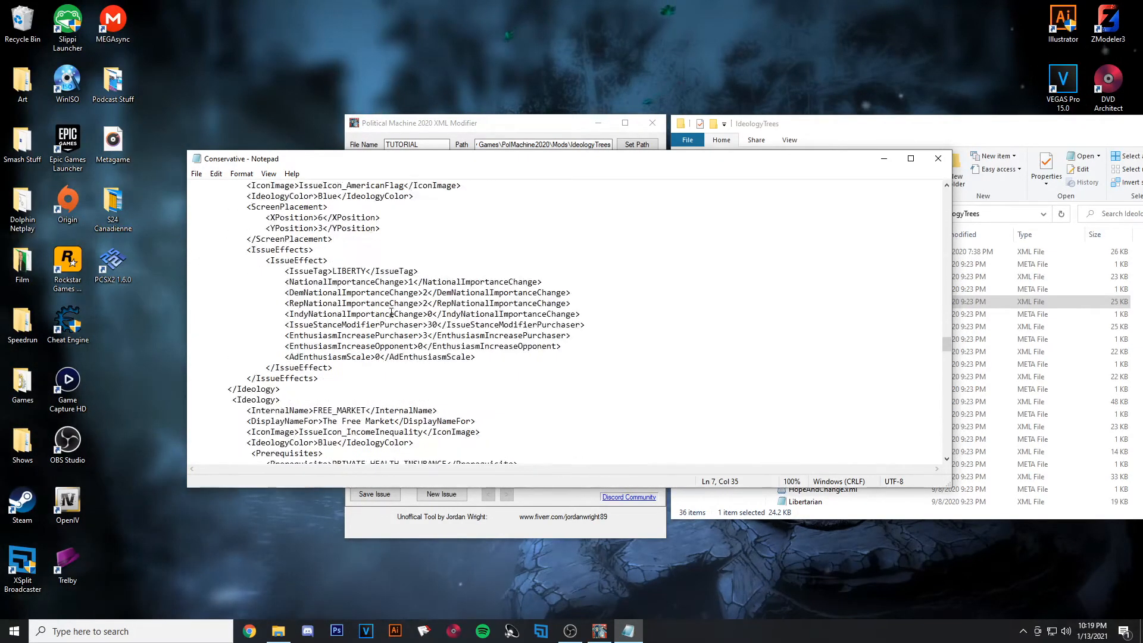
scroll(392, 314, "down", 18)
scroll(391, 314, "down", 14)
scroll(393, 310, "down", 20)
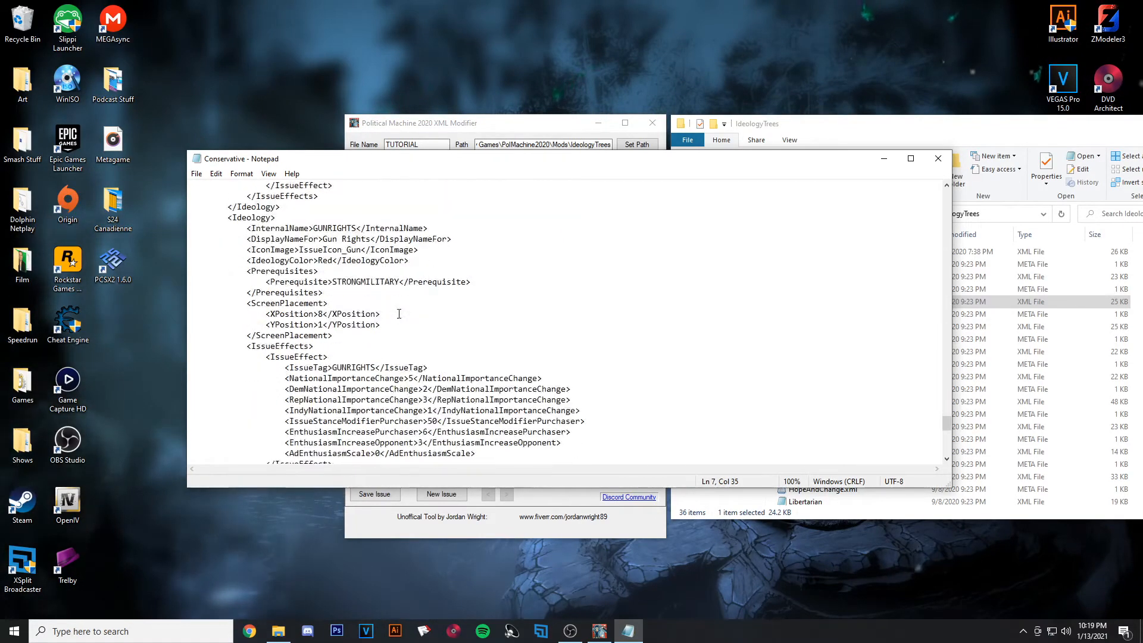
left_click(326, 225)
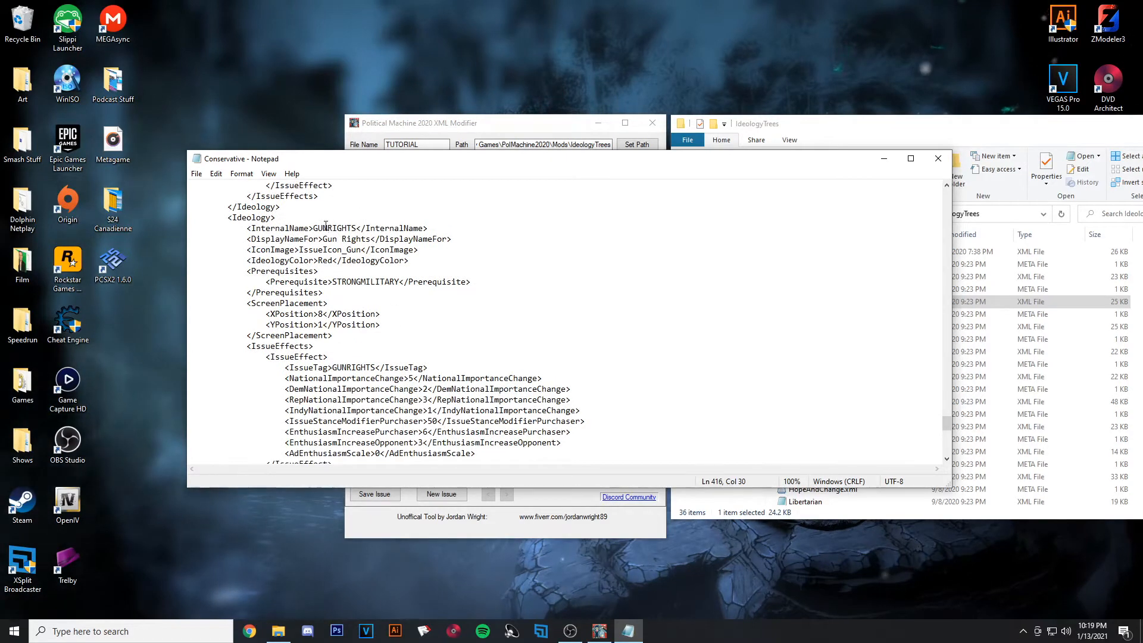
scroll(315, 334, "down", 1)
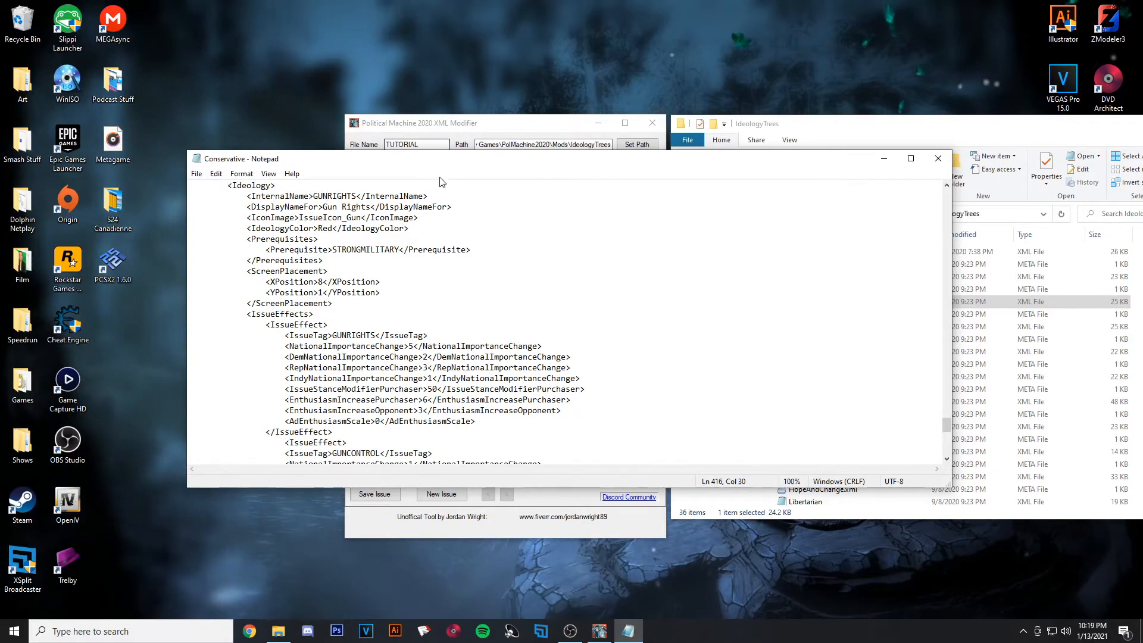
- Place the XML Modifier and the Conservative file side by side and set the issue's Nat, Dem and Rep Imp Change to 5, 2 and 3
left_click_drag(438, 124, 300, 135)
left_click_drag(565, 168, 922, 177)
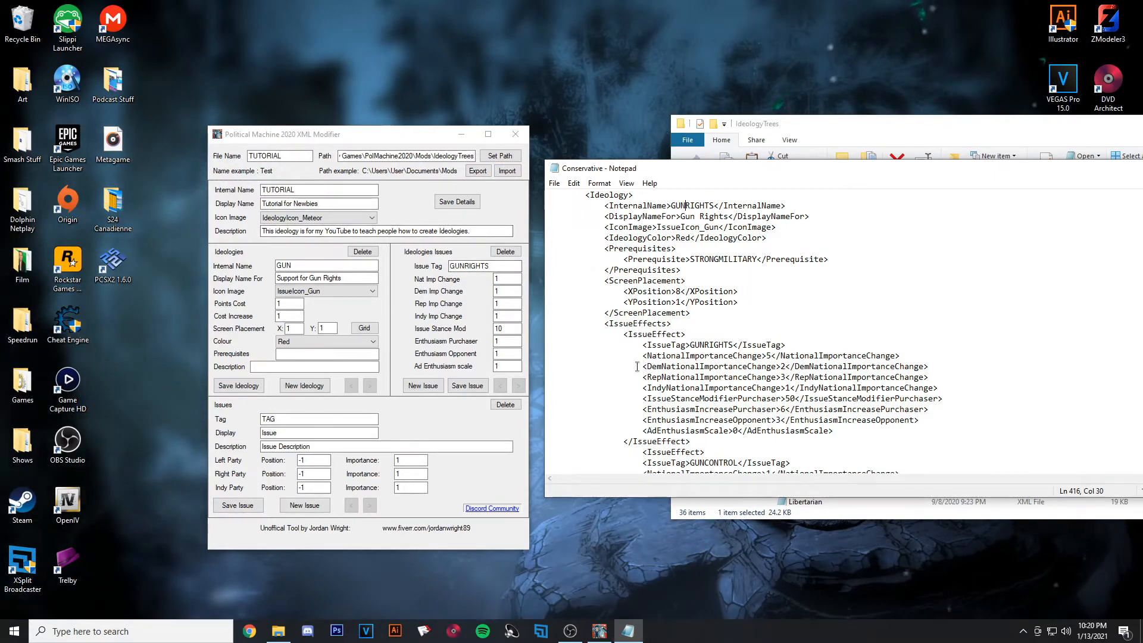
left_click(498, 291)
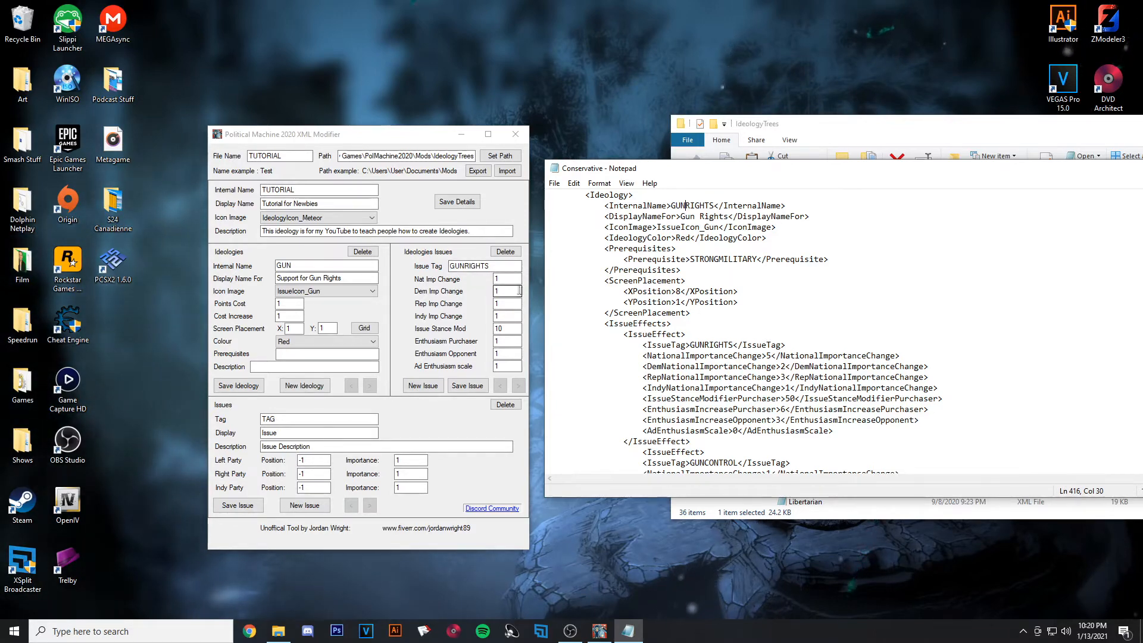
left_click(499, 281)
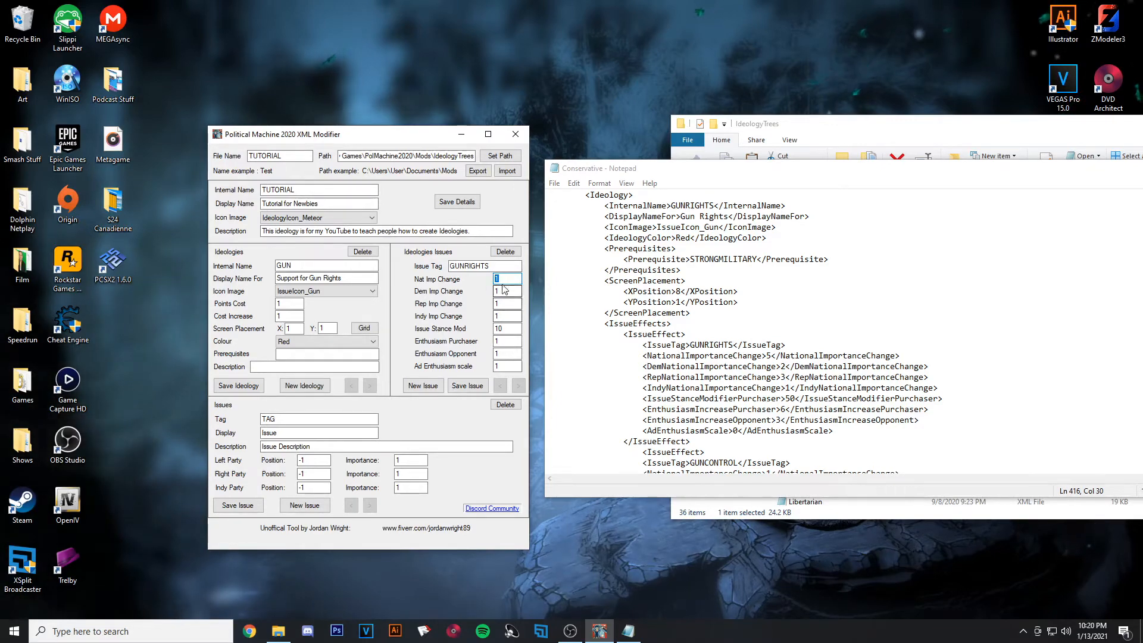
type("5")
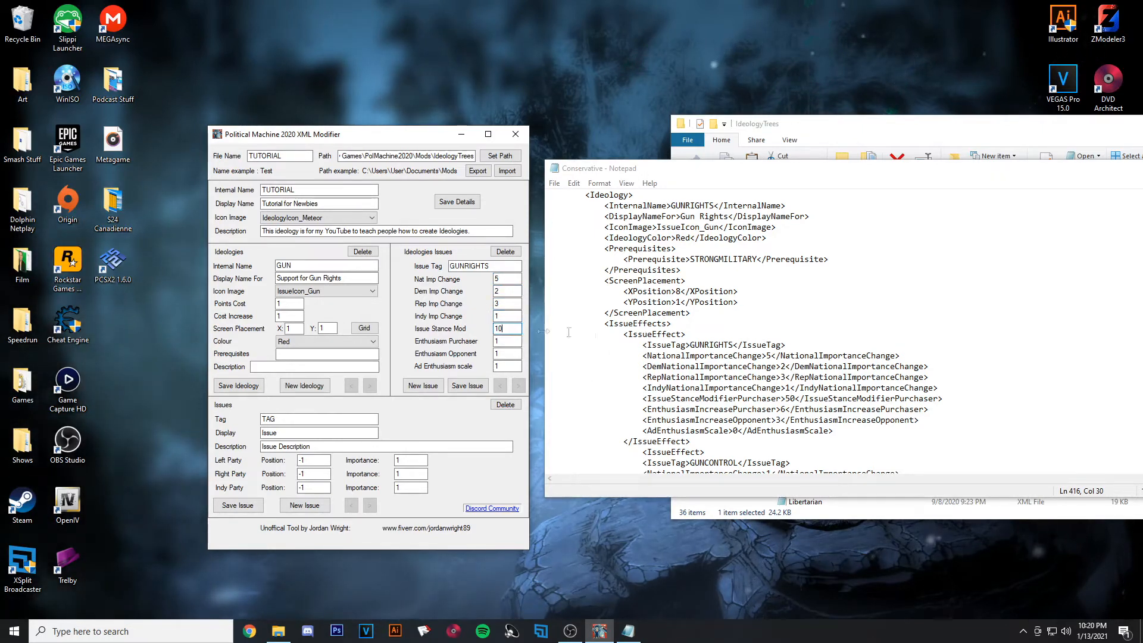
- Set the GUNRIGHTS issue's Issue Stance Mod to 50, Enthusiasm Purchaser to 6, Enthusiasm Opponent to 3 and Ad Enthusiasm scale to 0
left_click_drag(504, 329, 482, 322)
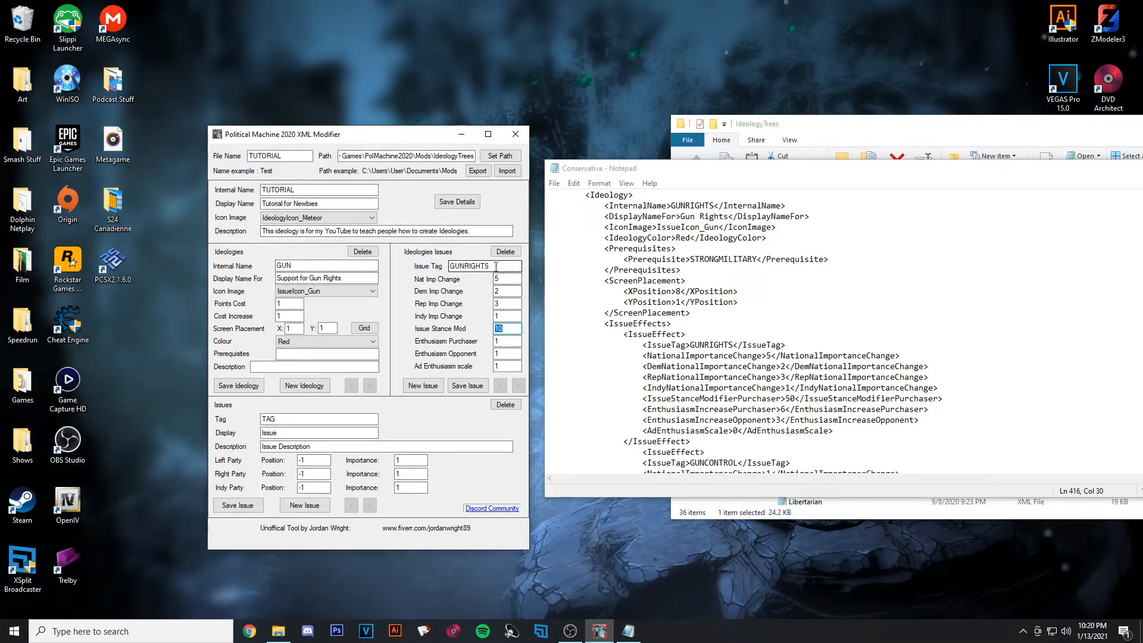
type("50")
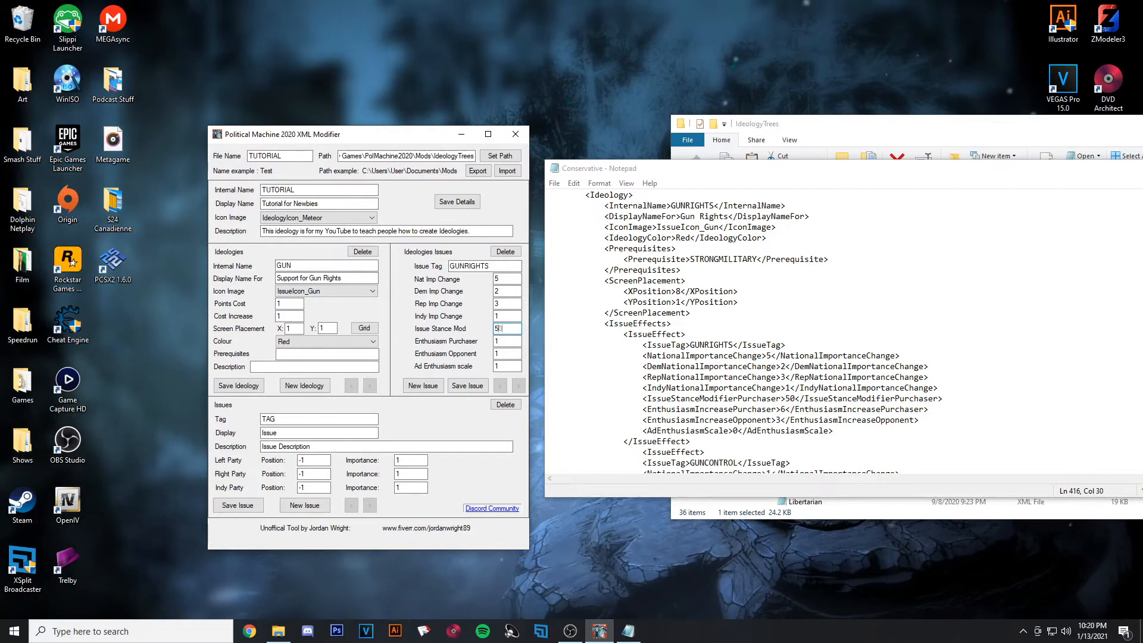
key("Tab")
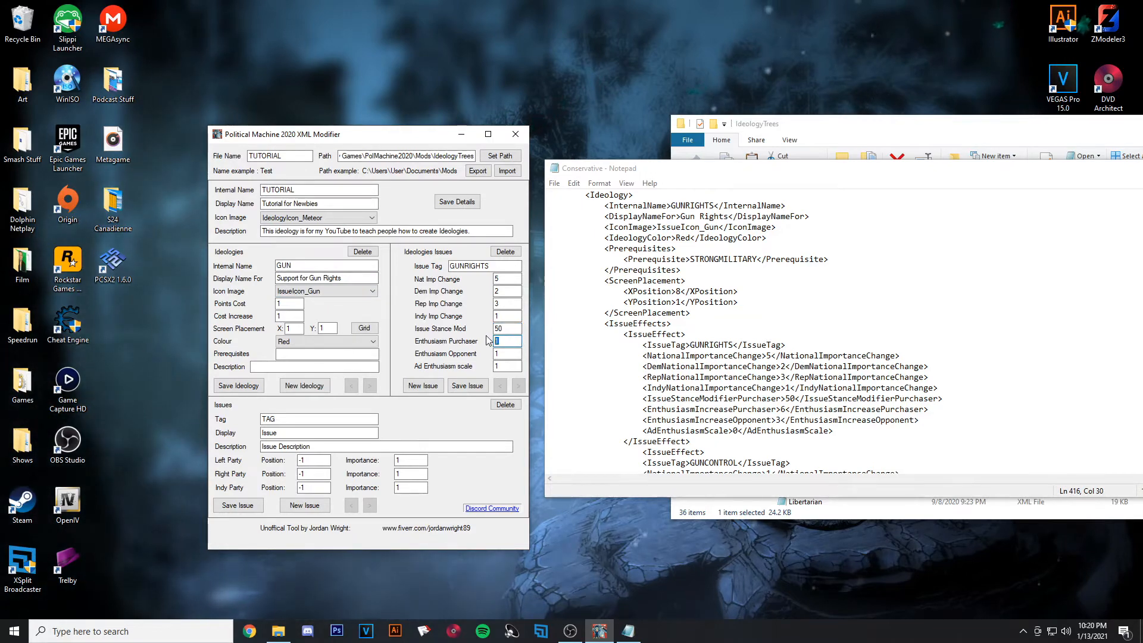
key("Tab")
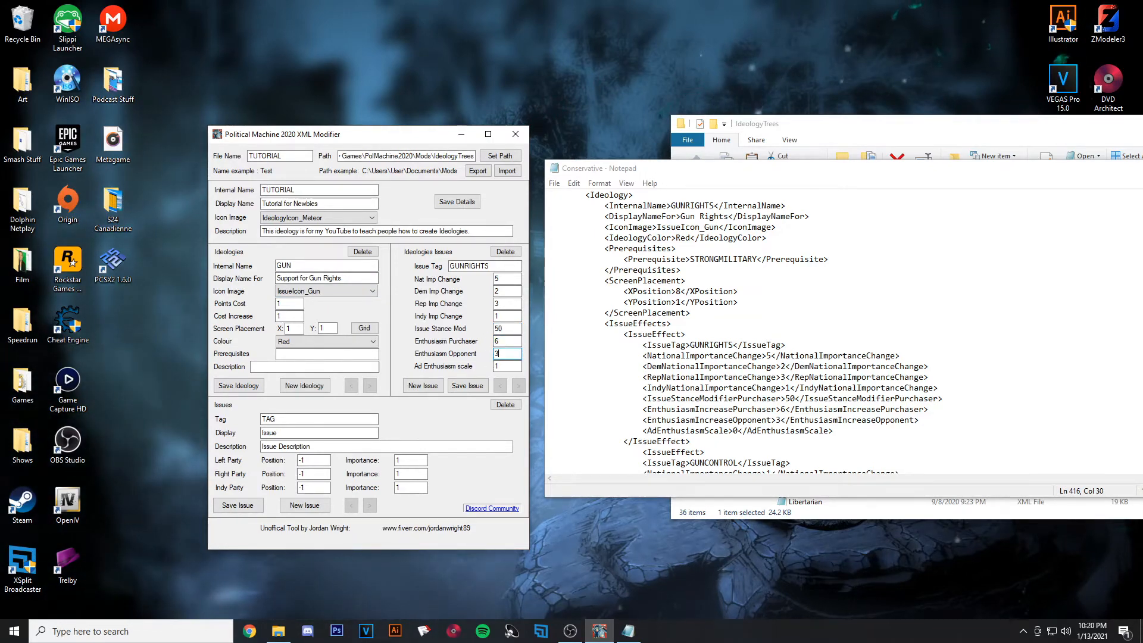
key("Tab")
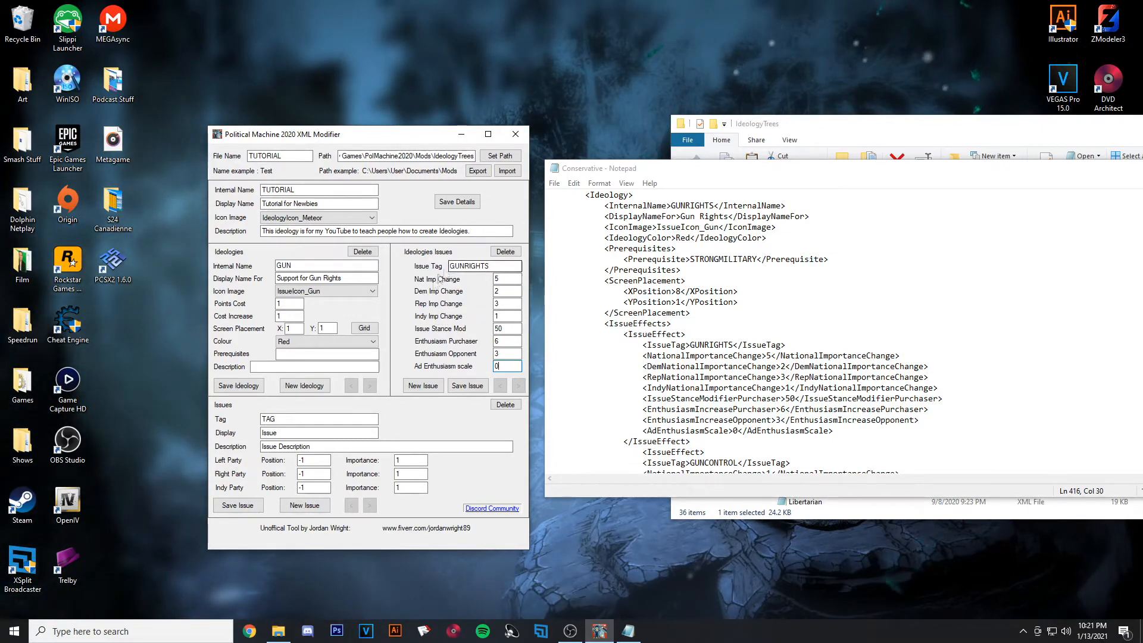
double_click(500, 327)
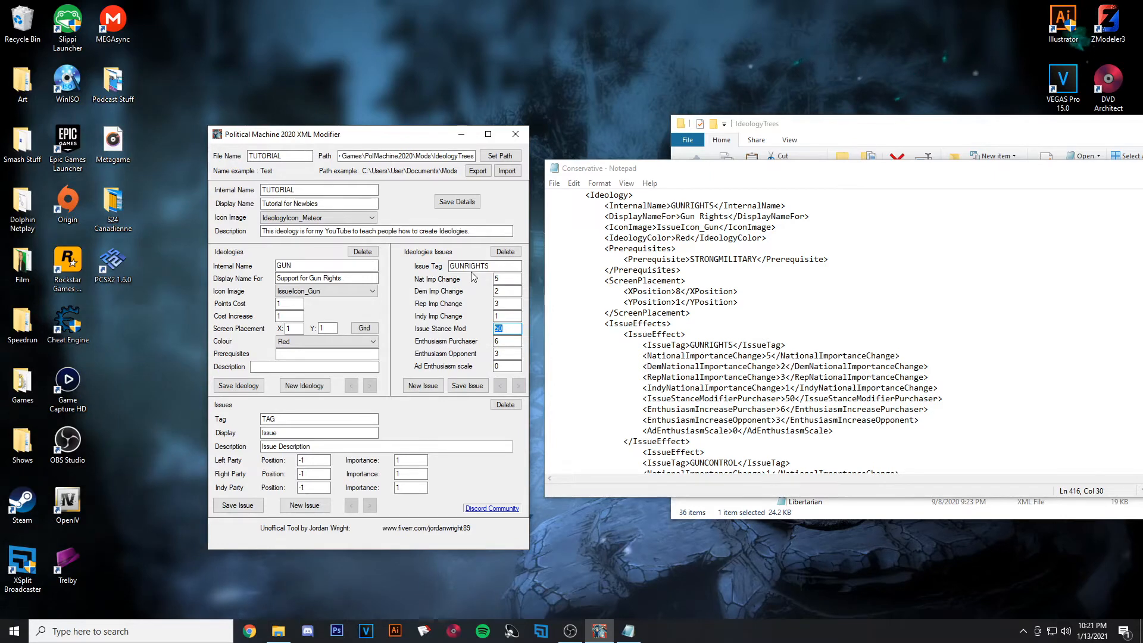
double_click(500, 340)
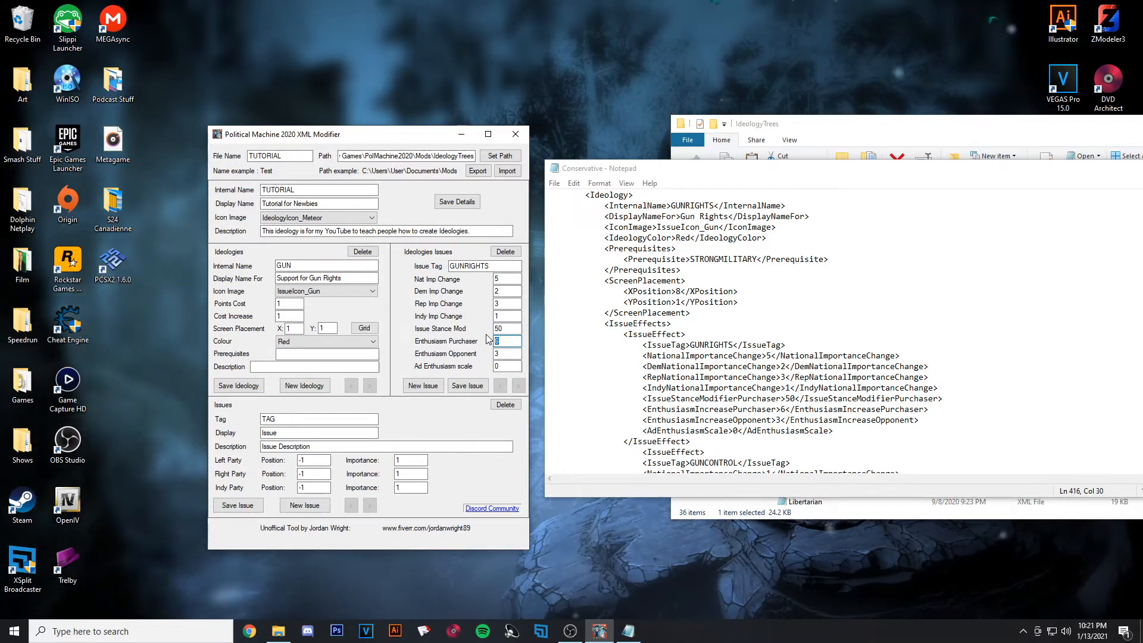
left_click_drag(503, 353, 479, 352)
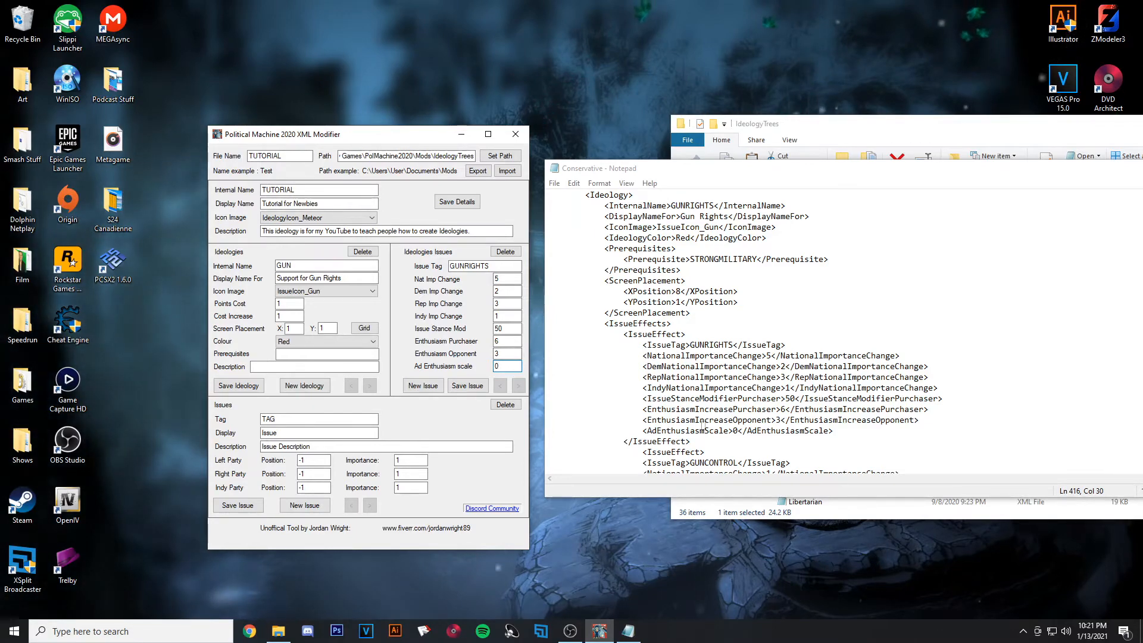
- Re-enter 0 as the issue's Ad Enthusiasm scale and save both the GUNRIGHTS issue and the GUN ideology
left_click(498, 364)
type("0")
left_click(474, 387)
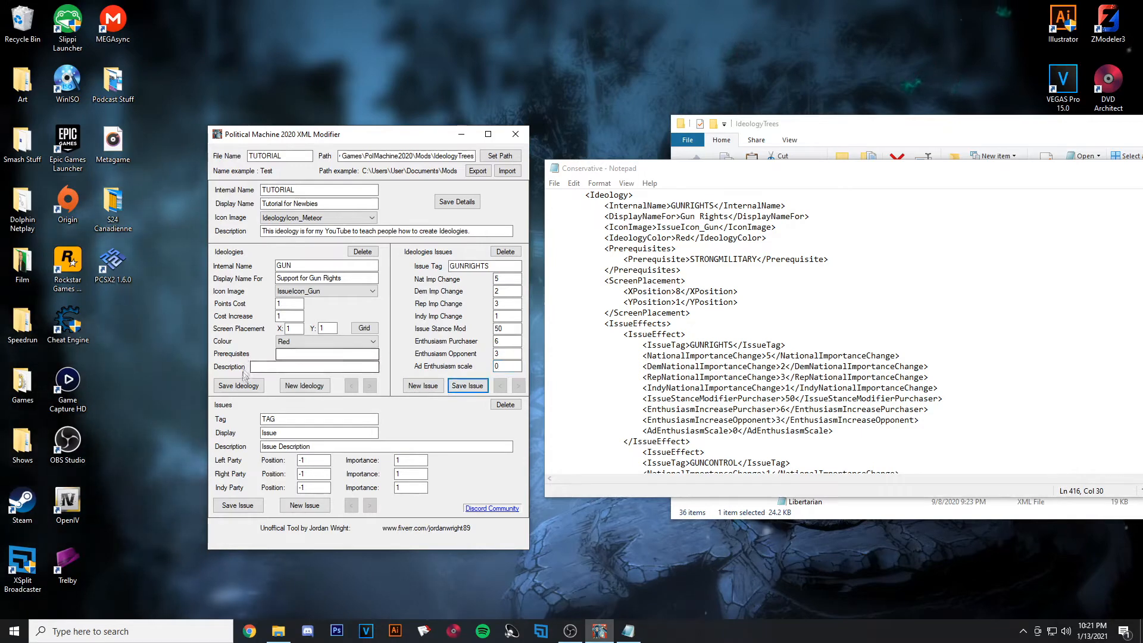
left_click(234, 388)
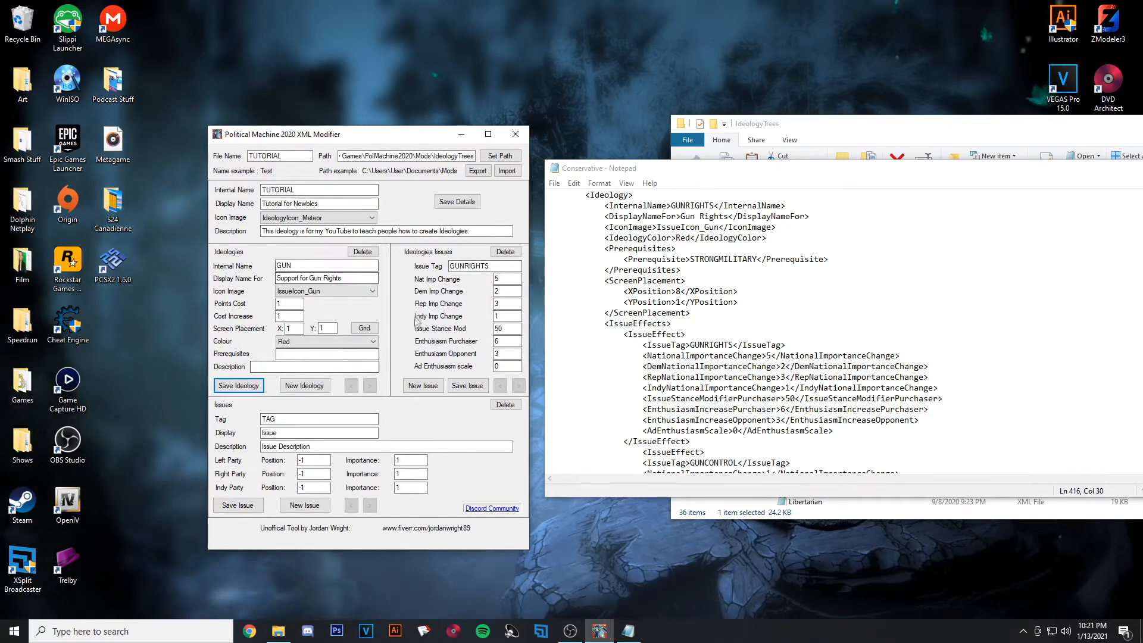
- Add a new ideology to the tree and switch back and forth between it and the GUN ideology
left_click(309, 386)
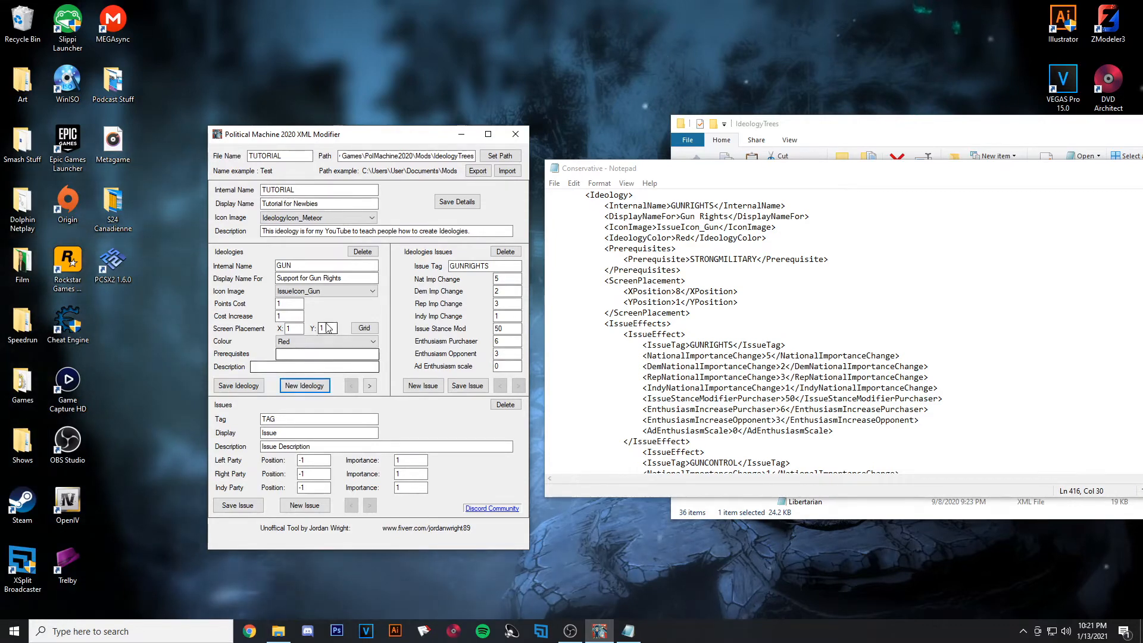
left_click(372, 388)
left_click(352, 386)
left_click(369, 386)
left_click(352, 385)
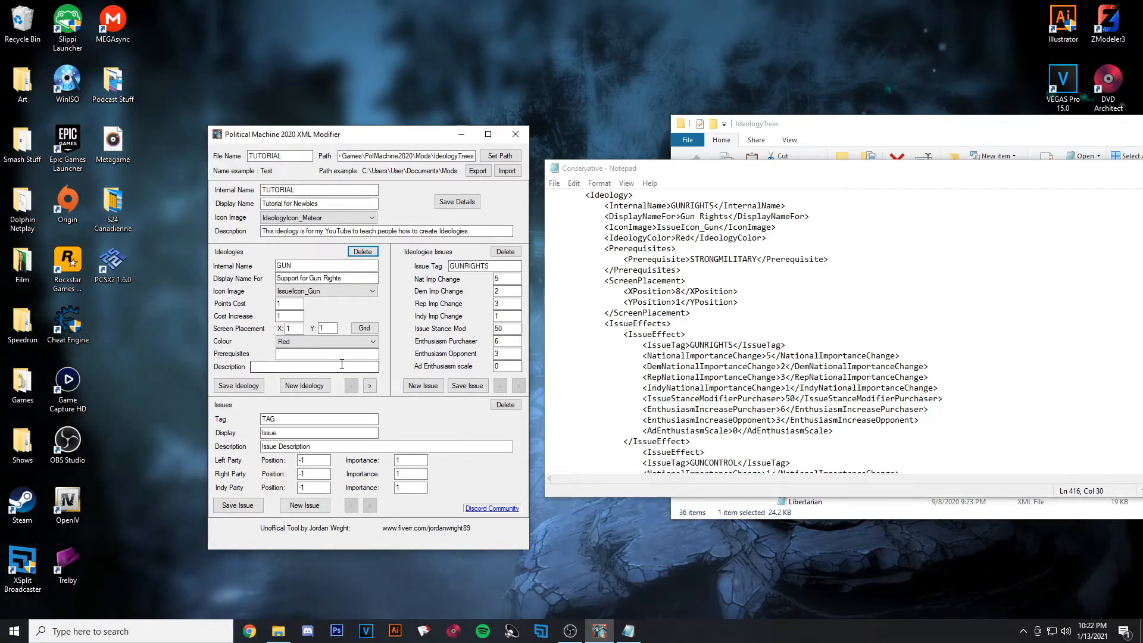
- Enter GUNRIGHTS as a test internal name and dfsdfsdf as a test display name for the GUN ideology
left_click(298, 266)
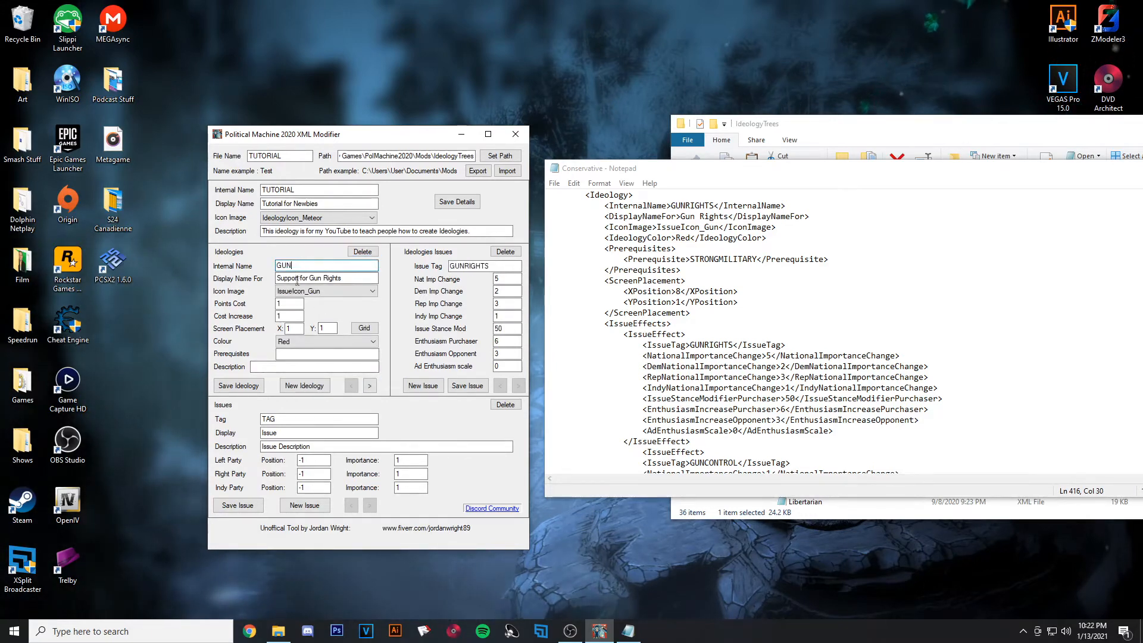
type("GUNRGI")
key("BackSpace")
key("BackSpace")
type("IGHTS")
key("Tab")
type("dfsdfsdf")
- Try the IssueIcon_InvestInUSA icon, points cost d and cost increase 4, and switch to the other ideology and back without saving
left_click(314, 292)
left_click(319, 369)
left_click(290, 304)
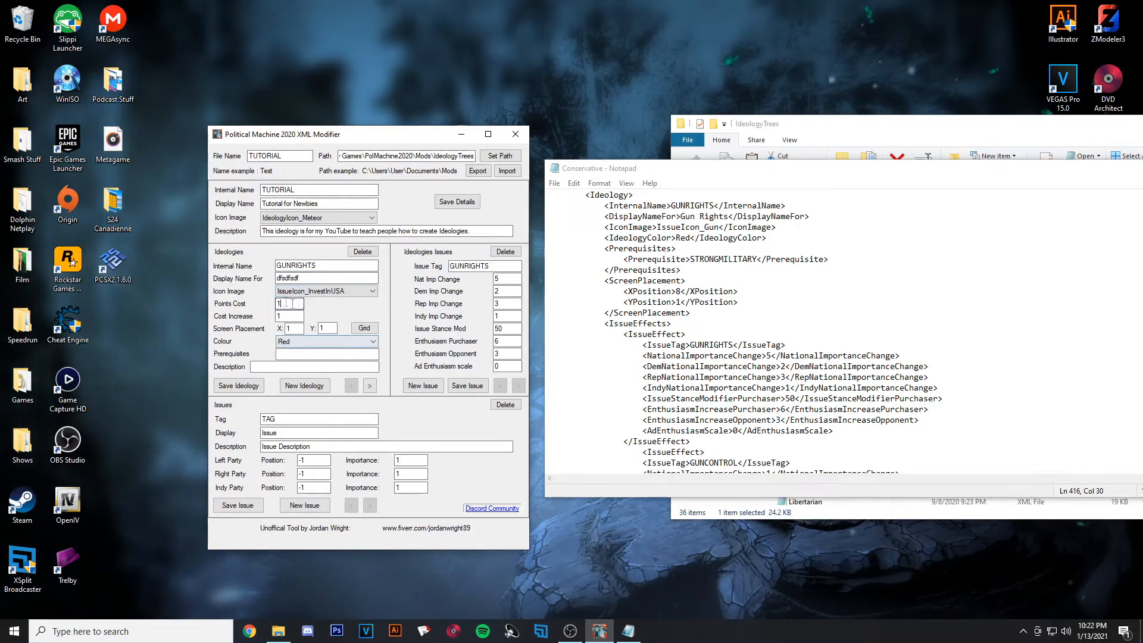
type("4")
left_click(334, 354)
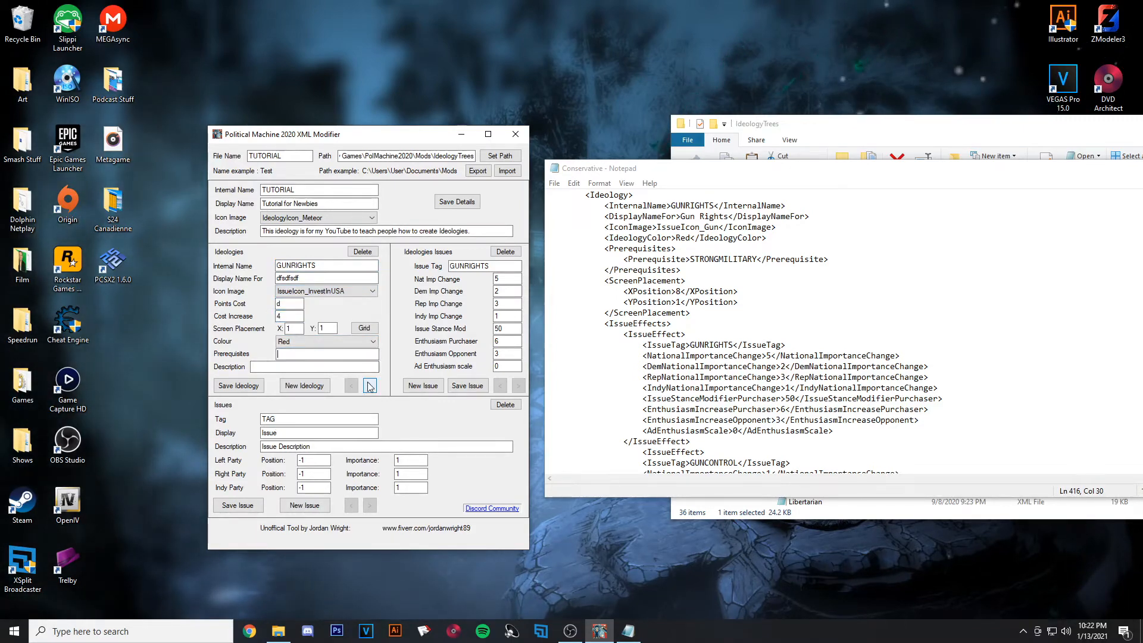
left_click(370, 387)
left_click(352, 387)
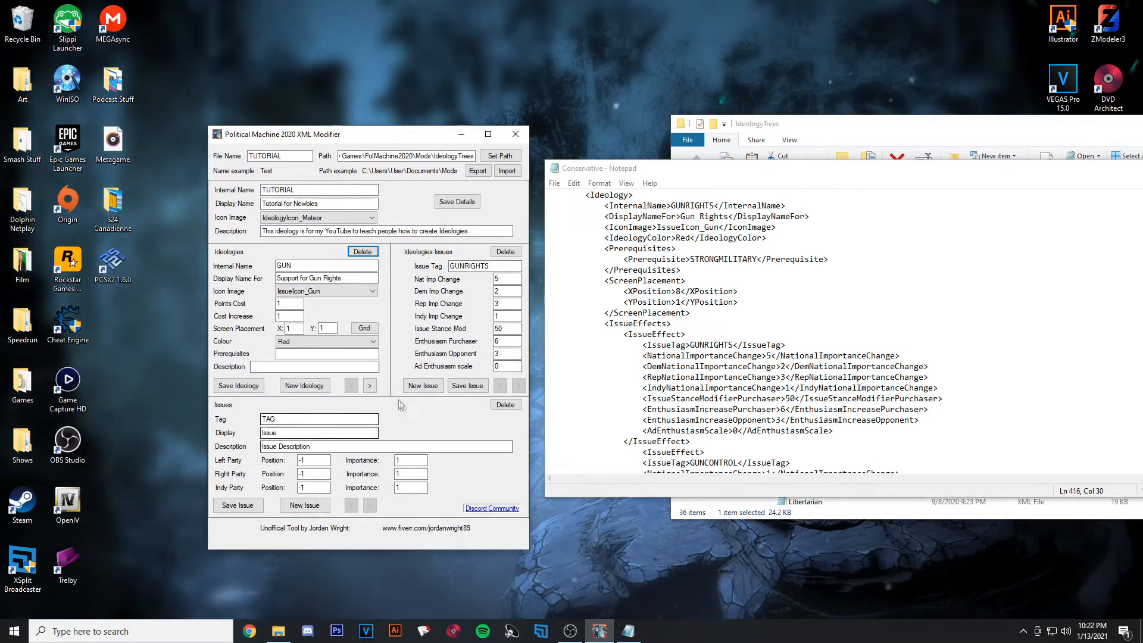
- Give the second, still unnamed ideology the internal name TRADITIONAL and the display name Traditional Values
left_click(370, 386)
left_click(370, 386)
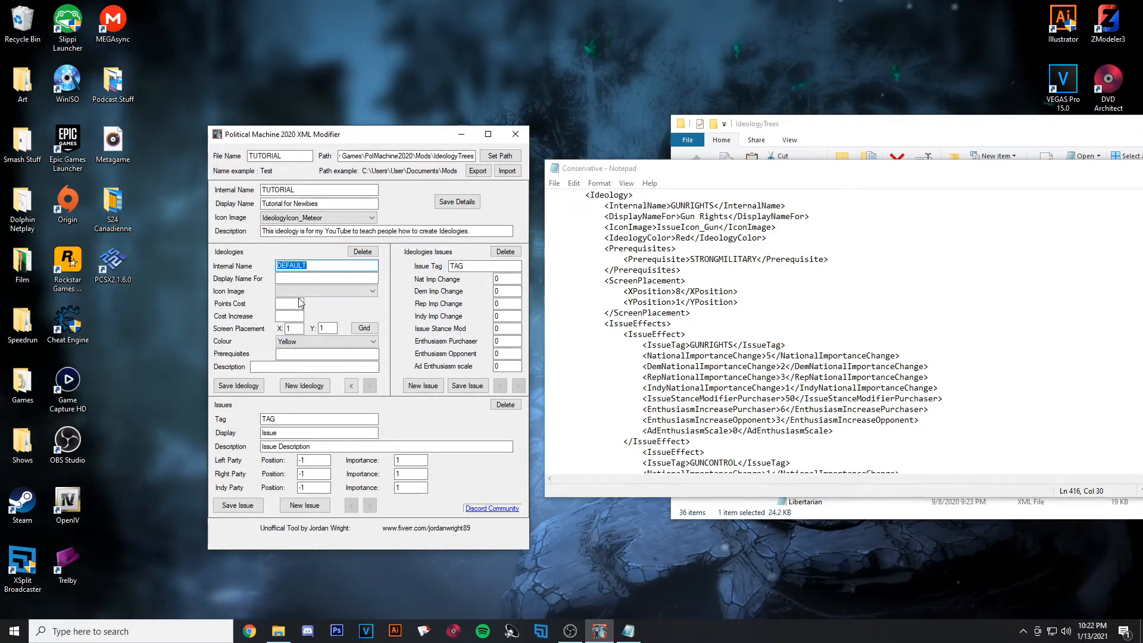
type("TRADITIONA")
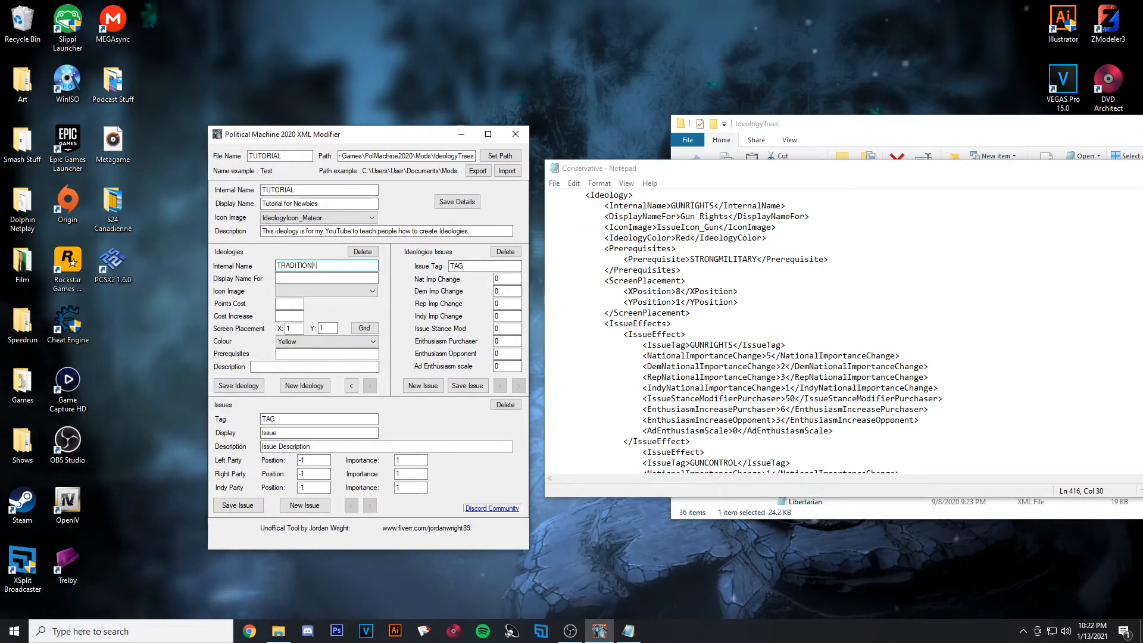
type("L")
key("Tab")
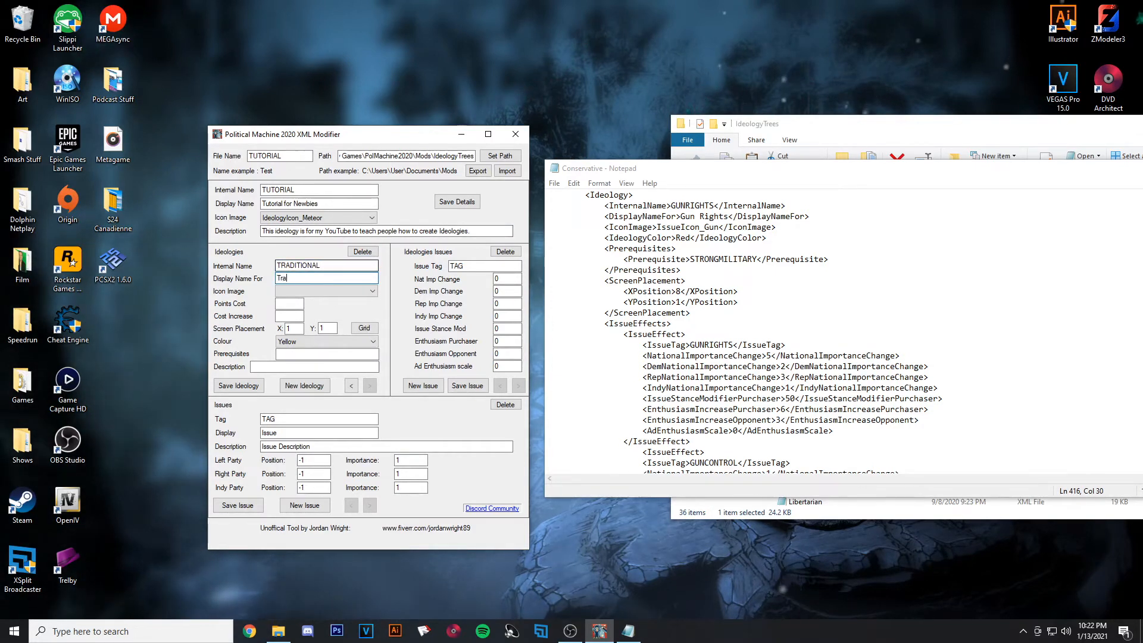
type("Traditional Values")
- Give the TRADITIONAL ideology the IssueIcon_KillTheFish icon, points cost 1 and cost increase 1, save it and check it by switching between ideologies
left_click(372, 291)
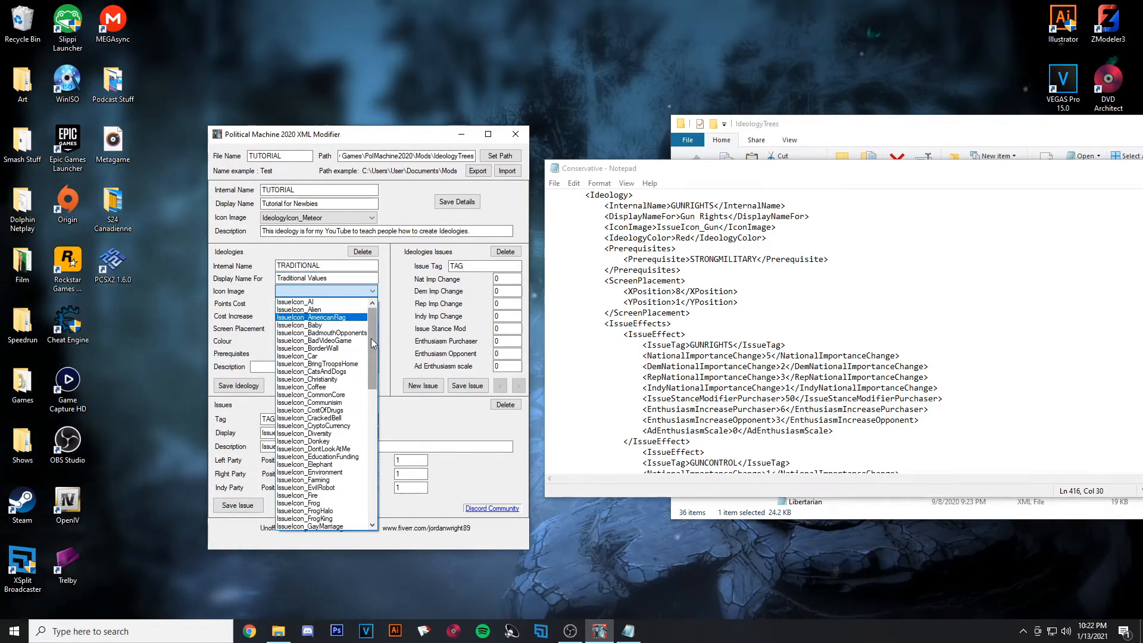
scroll(357, 387, "down", 7)
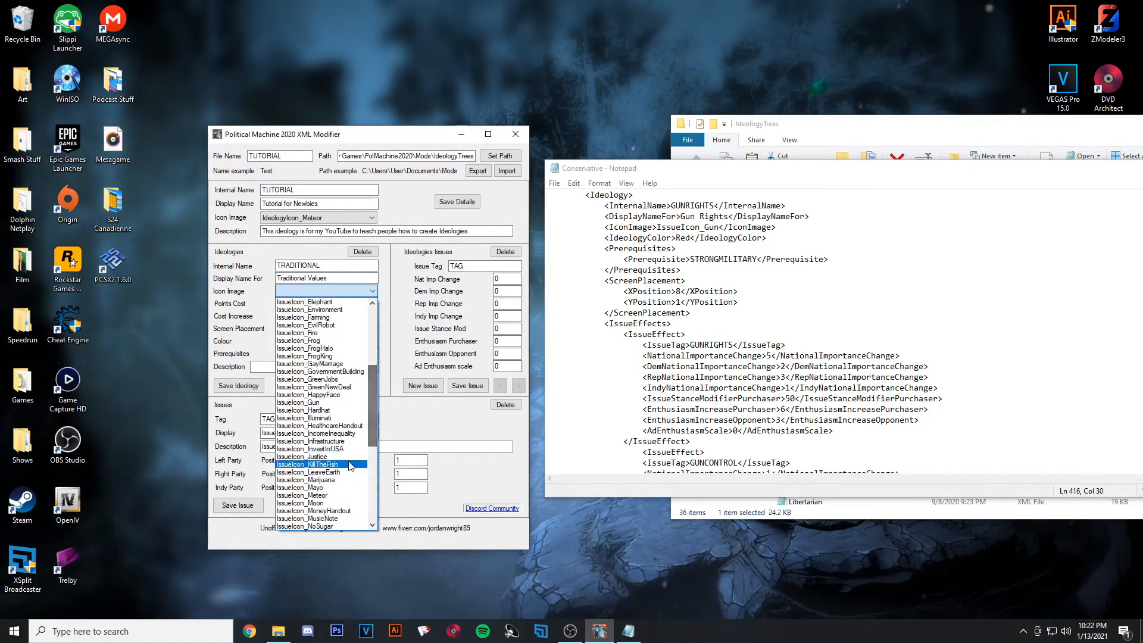
left_click(350, 465)
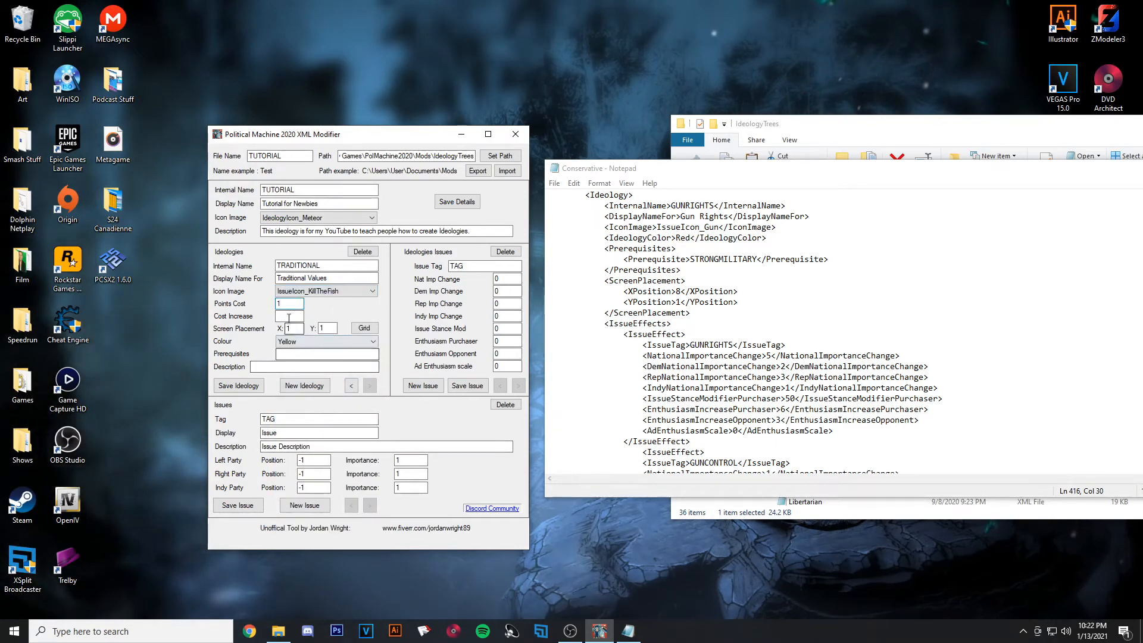
key("Tab")
type("1")
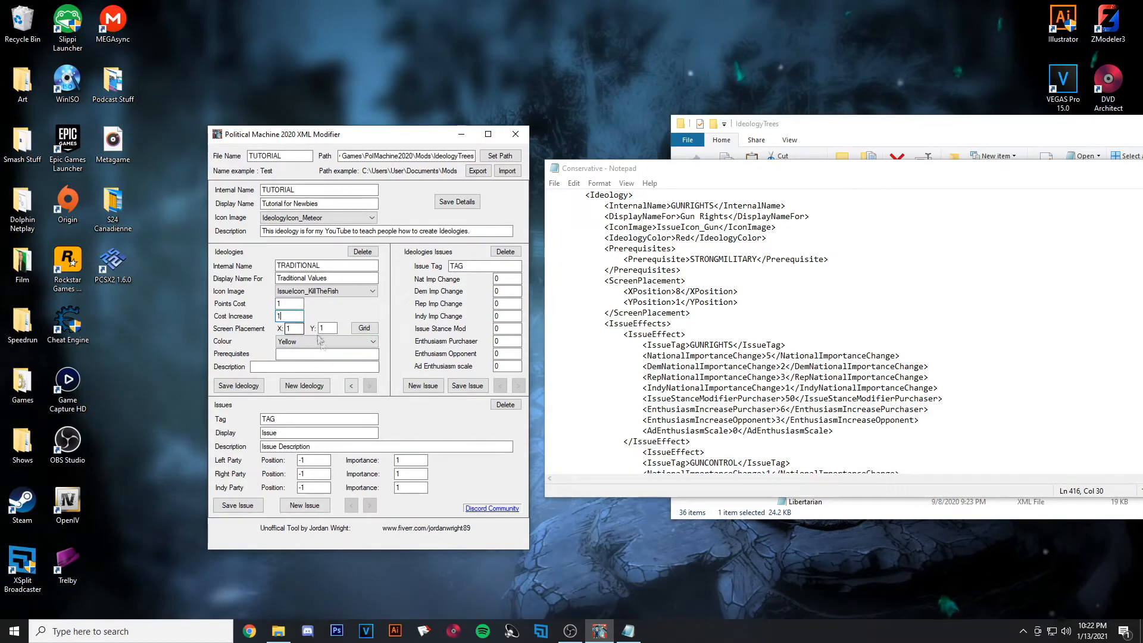
key("Tab")
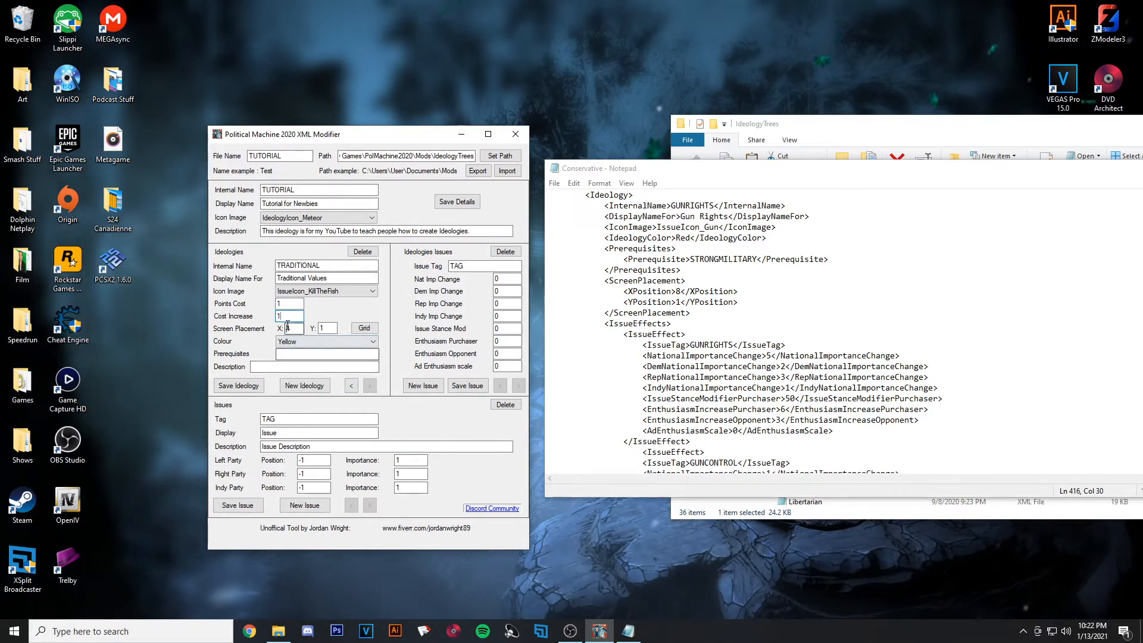
left_click(239, 385)
left_click(351, 386)
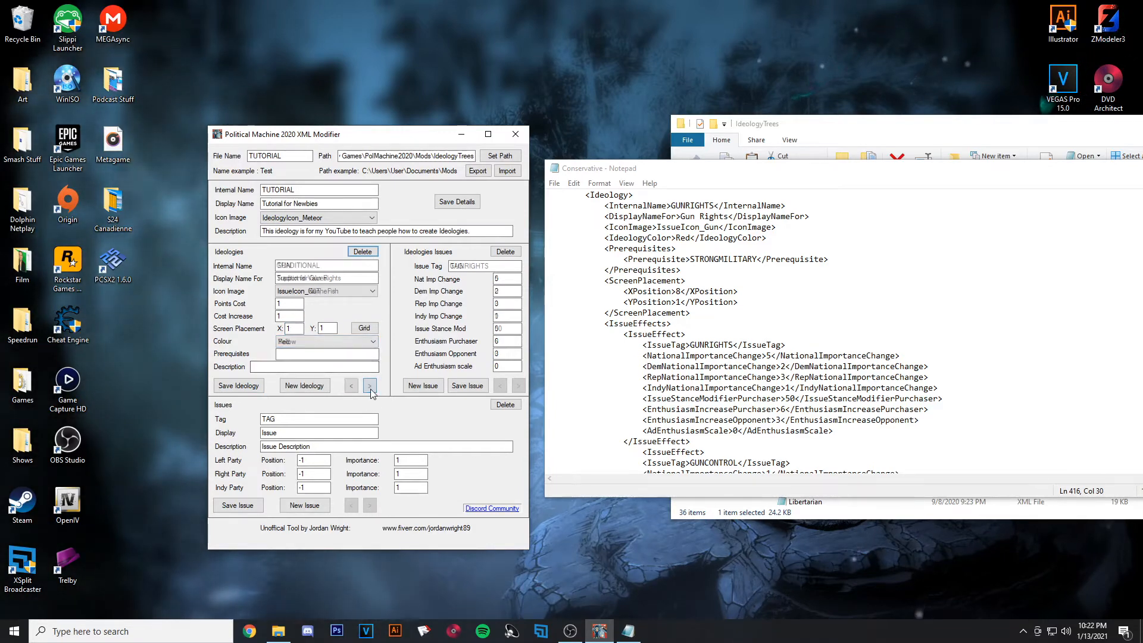
left_click(369, 386)
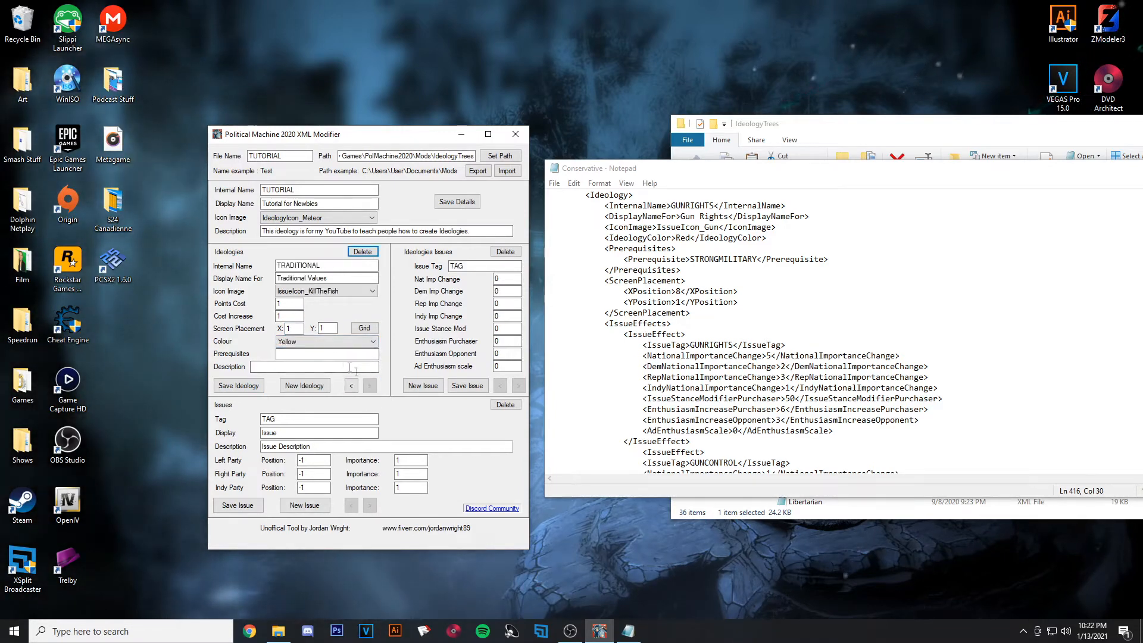
- Set GUN as the prerequisite of the TRADITIONAL ideology, save it and check it by switching between ideologies
left_click(289, 356)
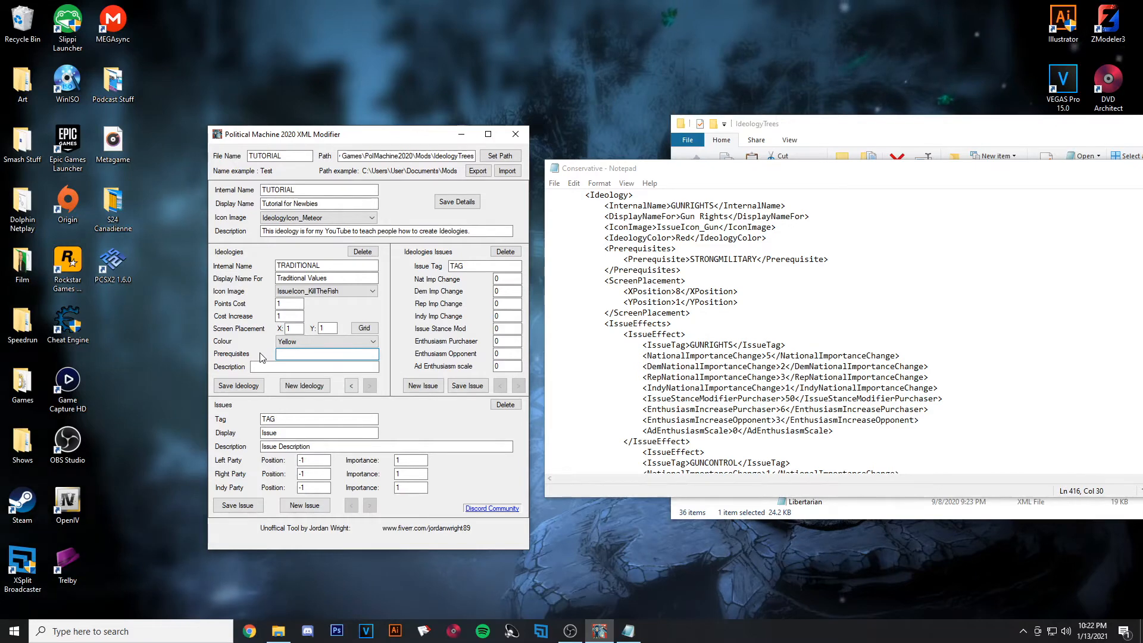
left_click(351, 386)
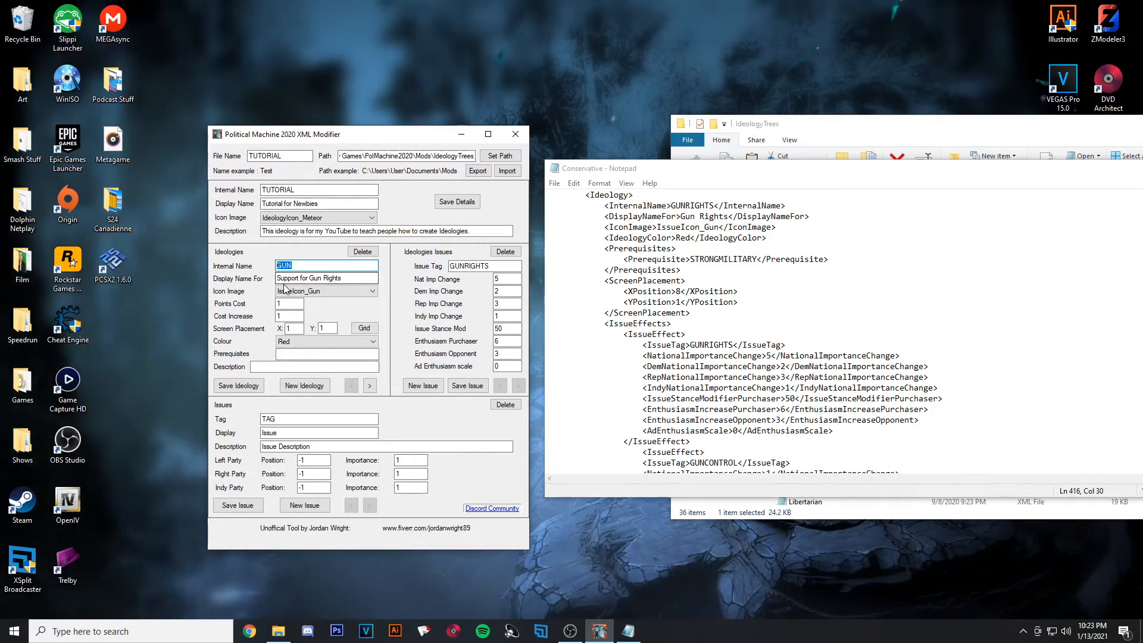
left_click(370, 386)
left_click(323, 353)
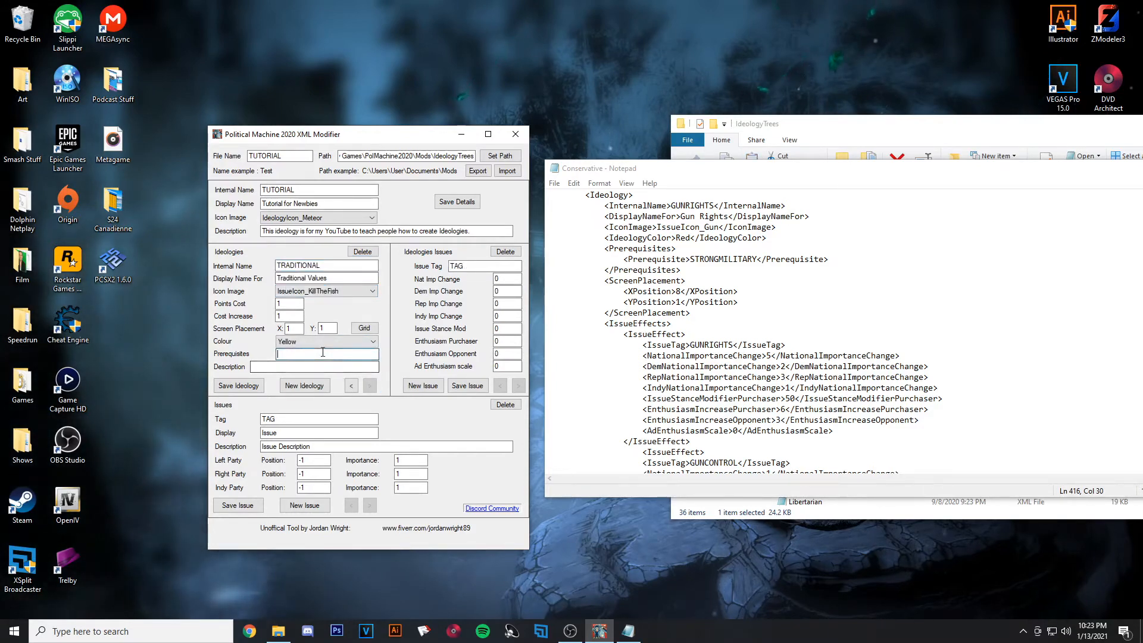
type("GUN")
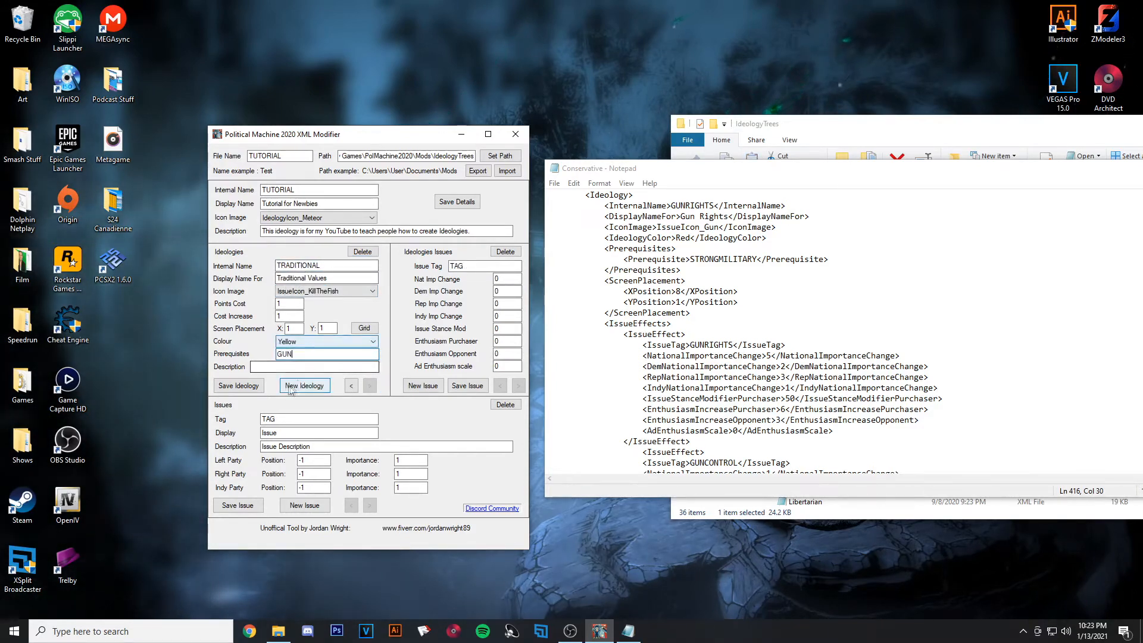
left_click(254, 384)
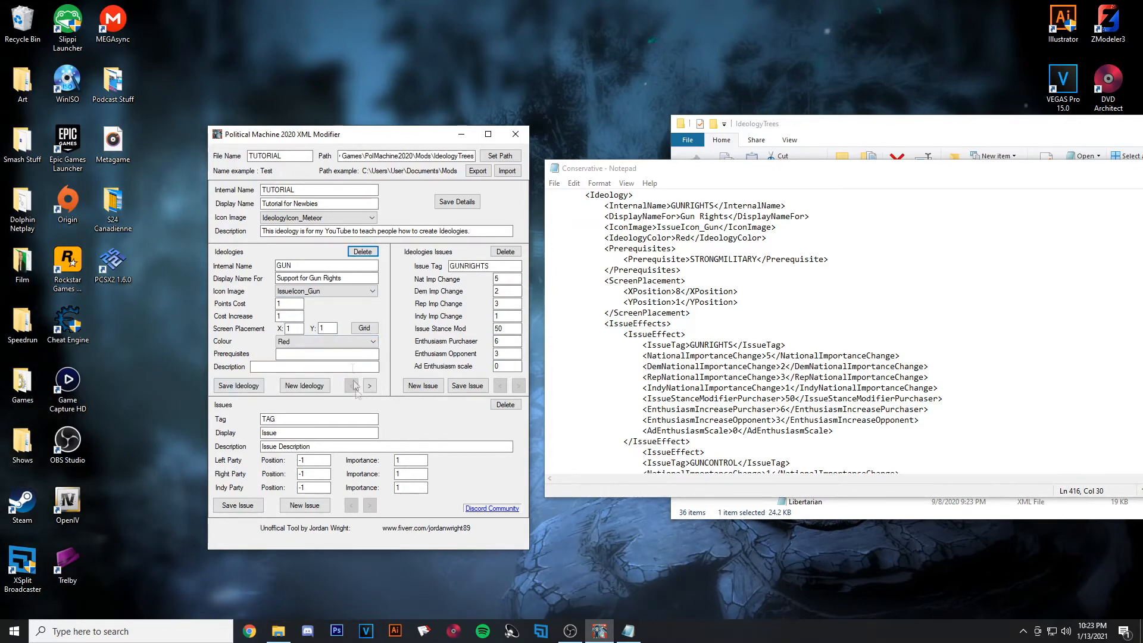
left_click(351, 386)
left_click(370, 386)
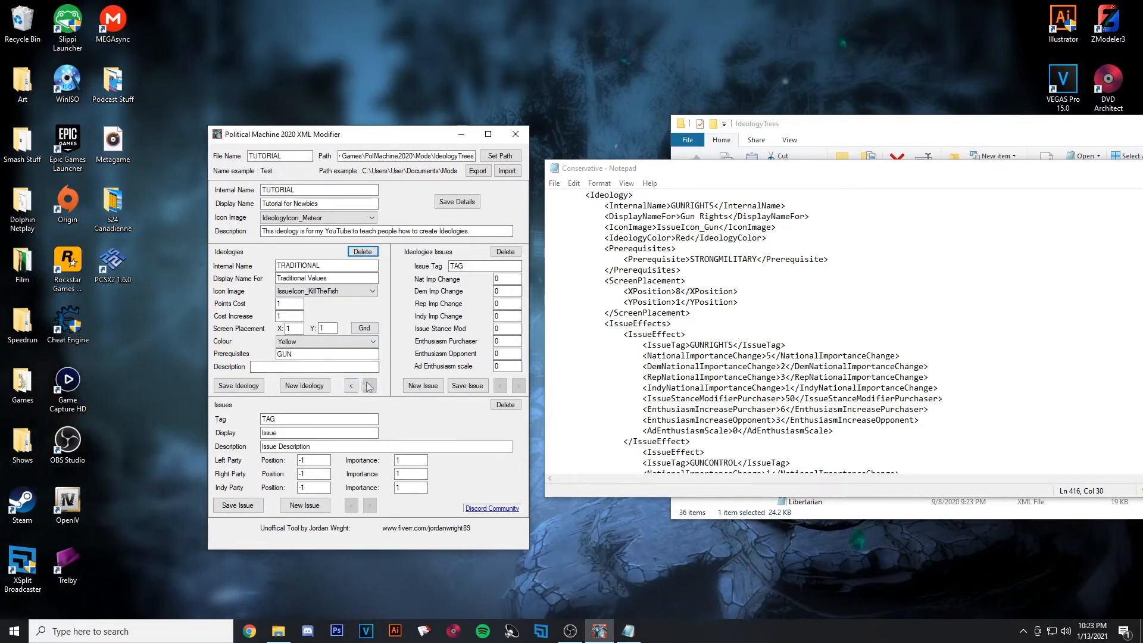
- Return to the GUN ideology and examine its issue tag
left_click(308, 356)
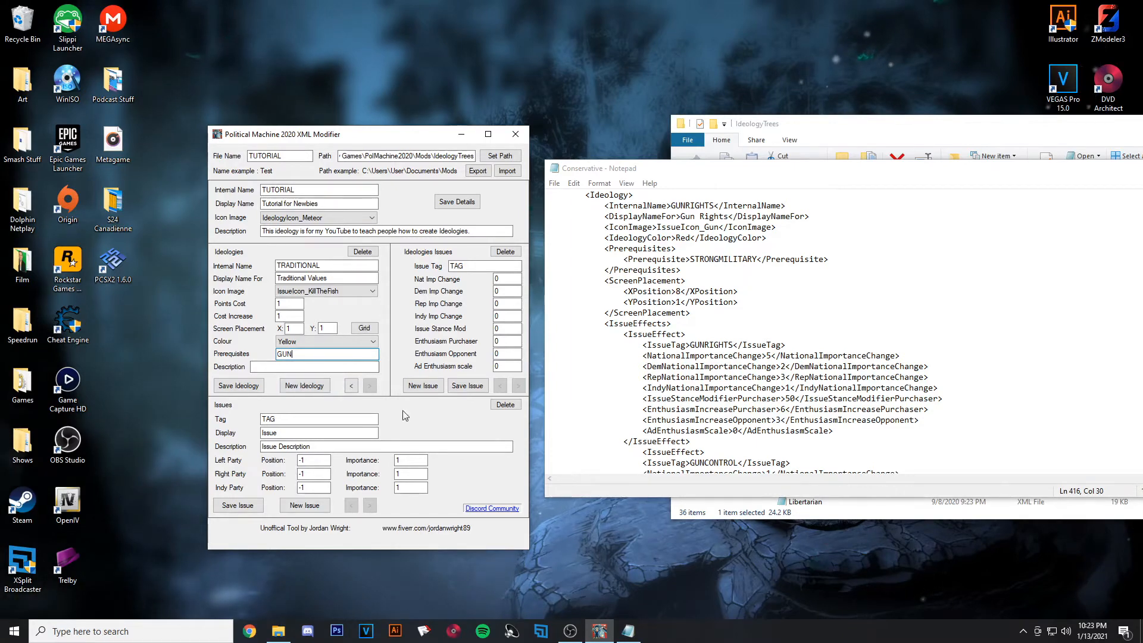
left_click(353, 388)
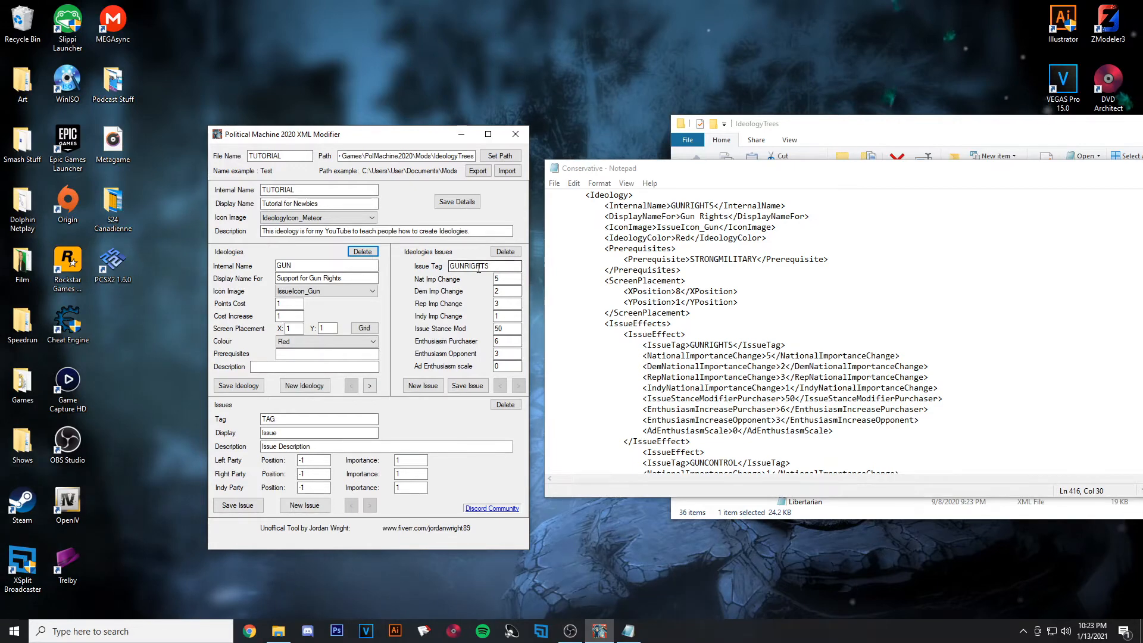
left_click_drag(487, 266, 445, 271)
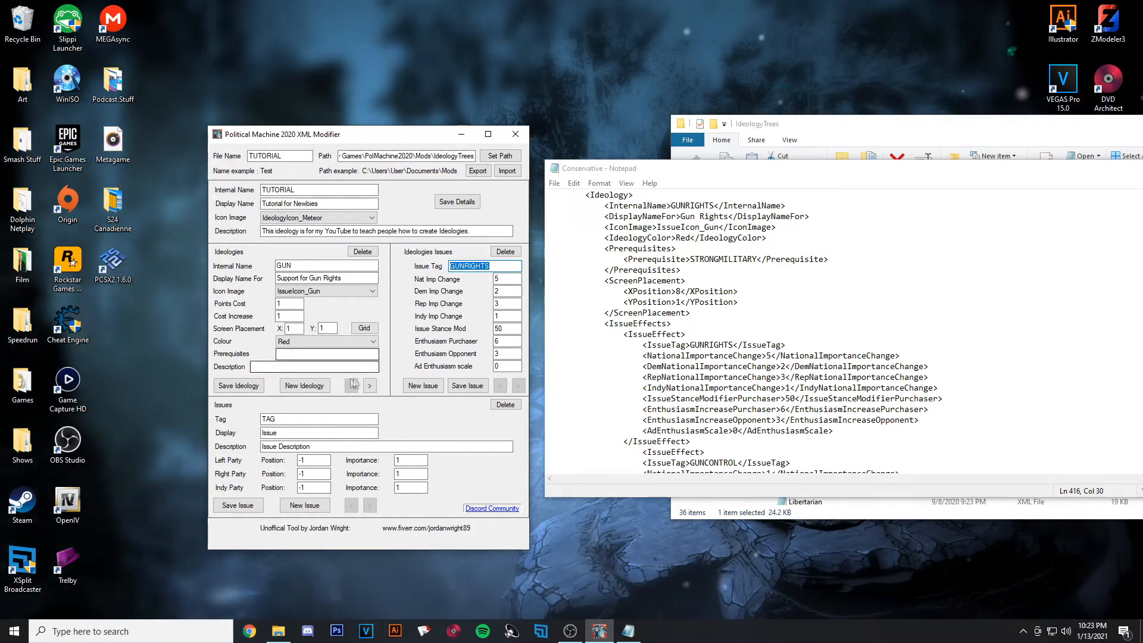
- Describe the TRADITIONAL ideology as "Traditional Values are cool I guess"
left_click(369, 386)
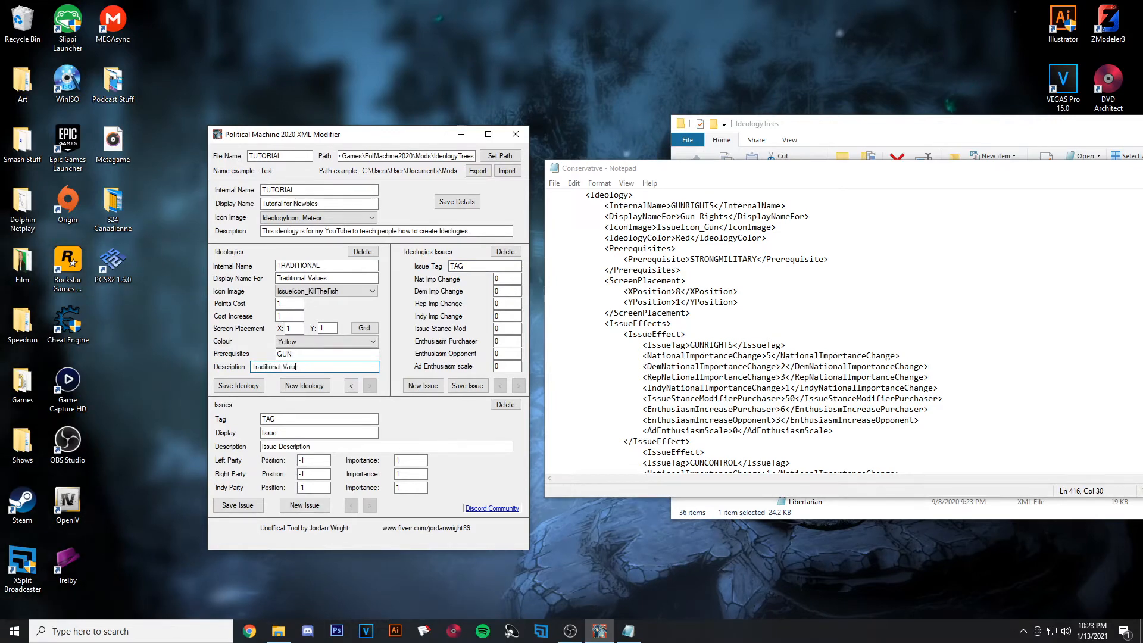
type("are cool I guess")
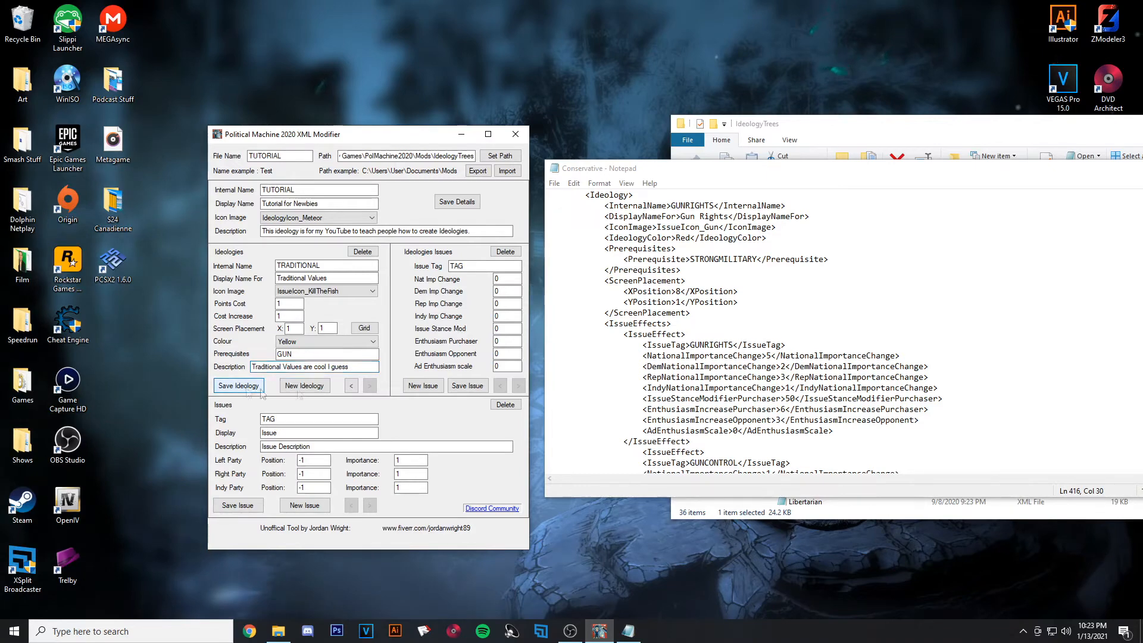
left_click_drag(350, 367, 198, 361)
left_click(364, 367)
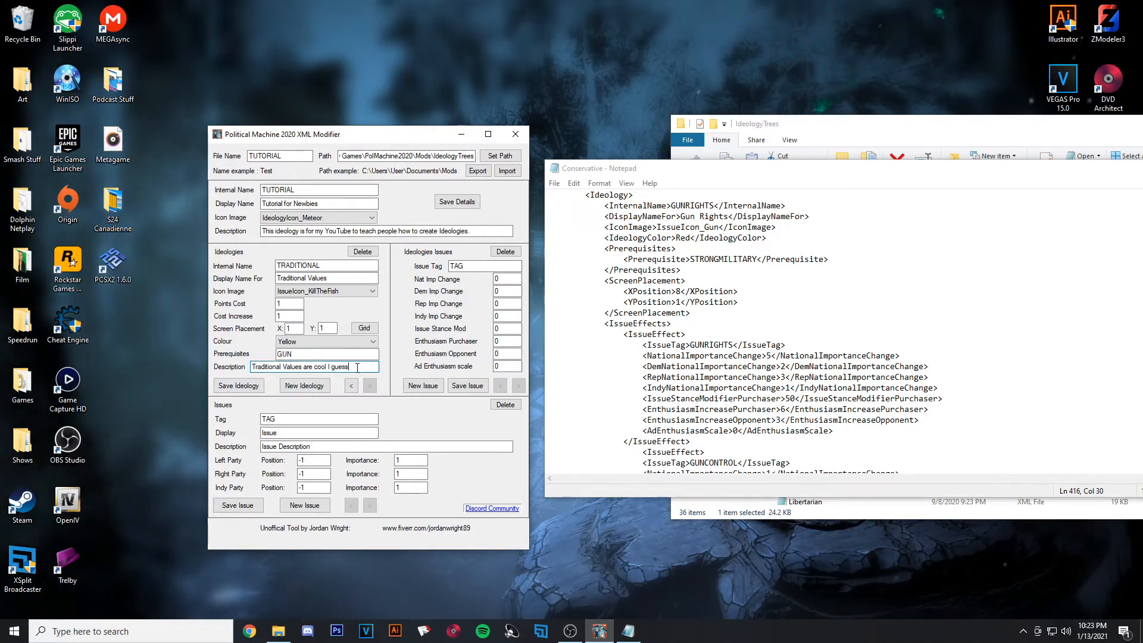
- Look up the Traditional Values ideology in the Conservative file and enter TRADITIONALVALUES as the TRADITIONAL ideology's issue tag
left_click(829, 328)
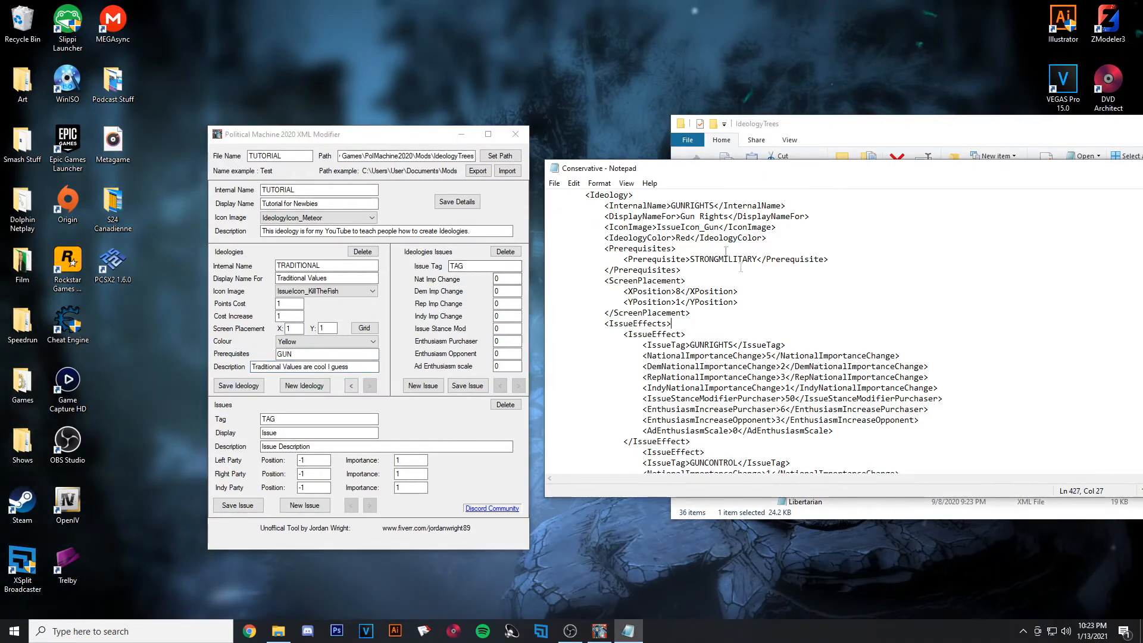
scroll(829, 328, "down", 20)
scroll(970, 359, "down", 20)
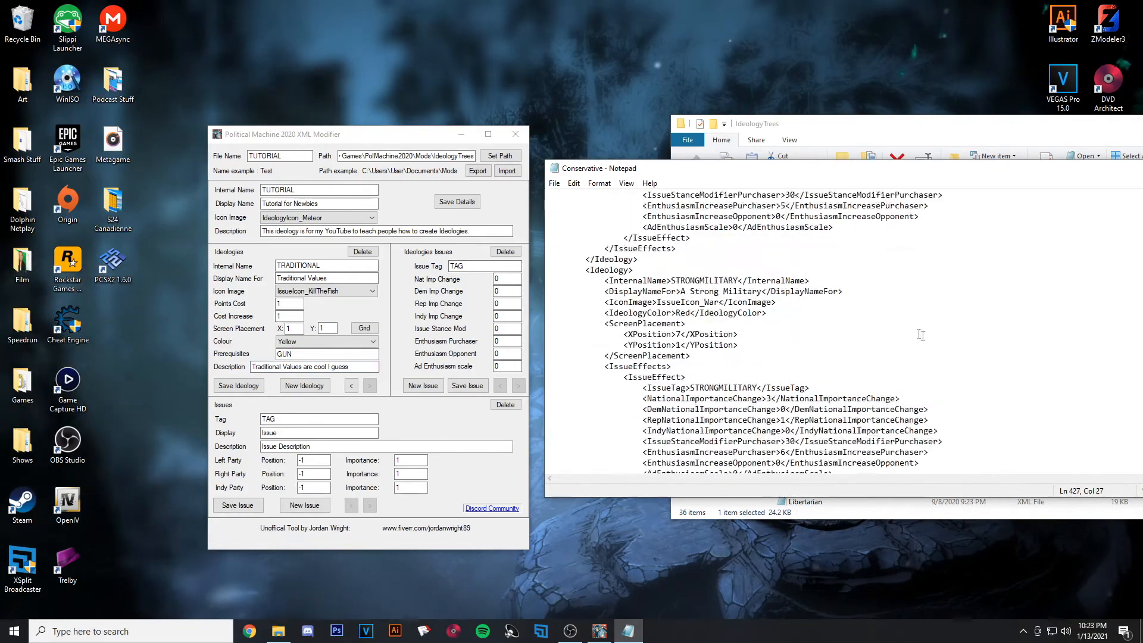
scroll(805, 306, "down", 15)
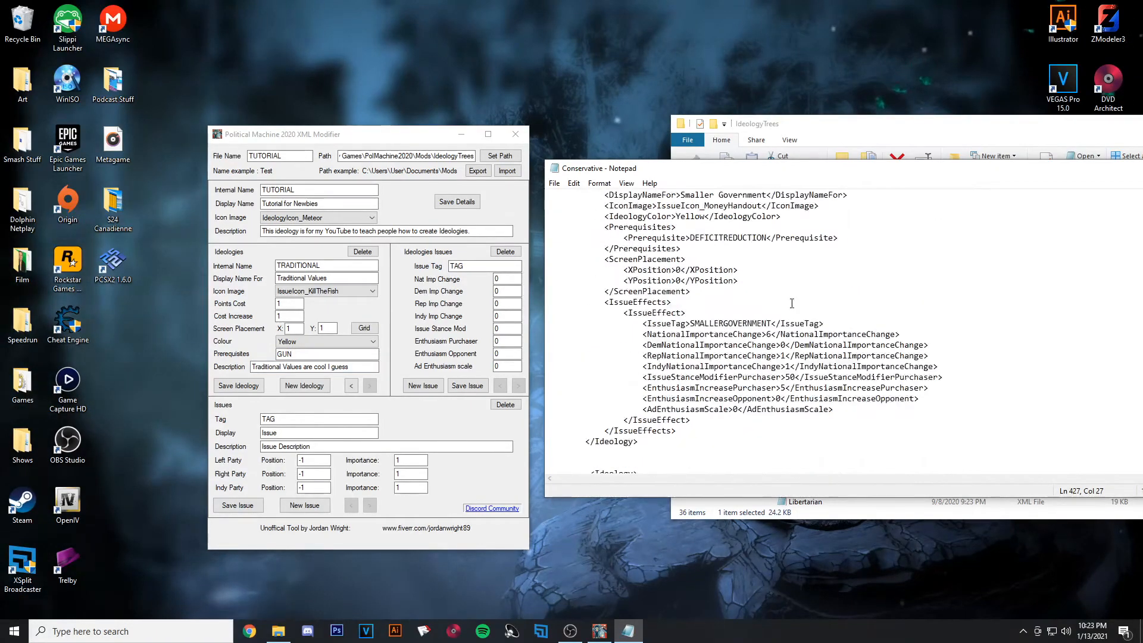
scroll(712, 310, "up", 15)
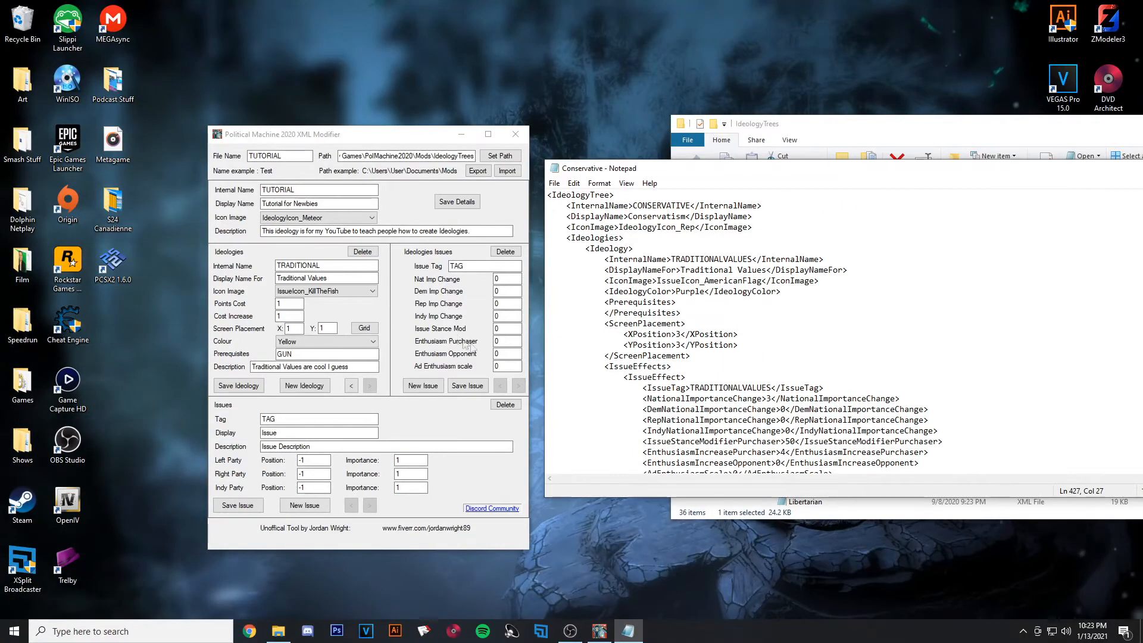
left_click(486, 352)
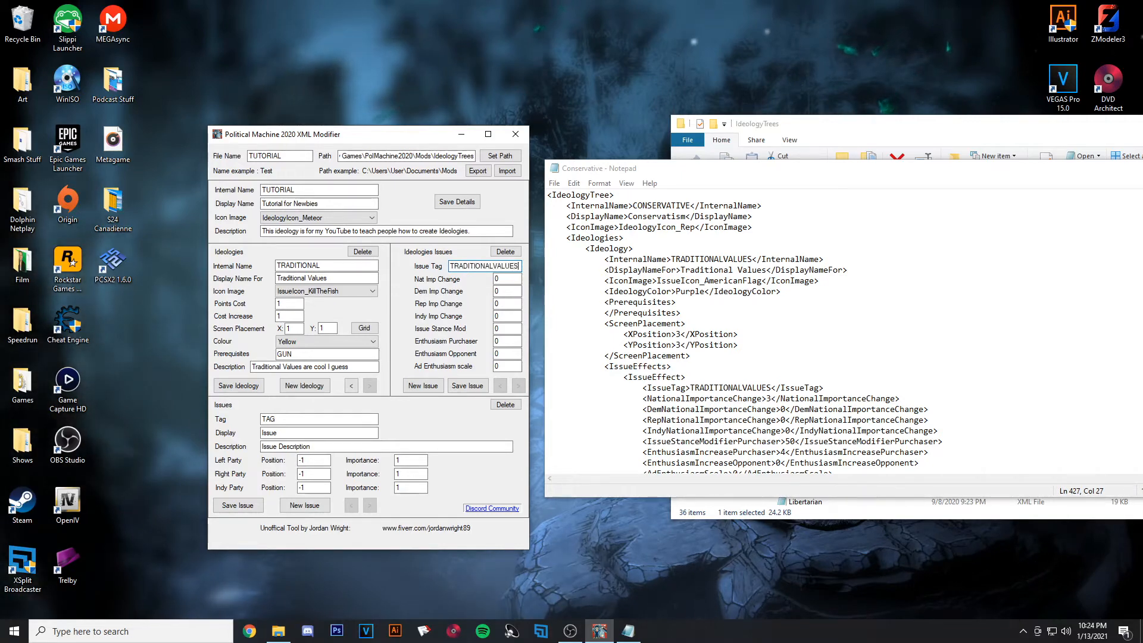
- Copy the issue's values from the Conservative file: Nat Imp Change 3, Issue Stance Mod 50 and Enthusiasm Purchaser 4, and save the ideology
left_click(744, 398)
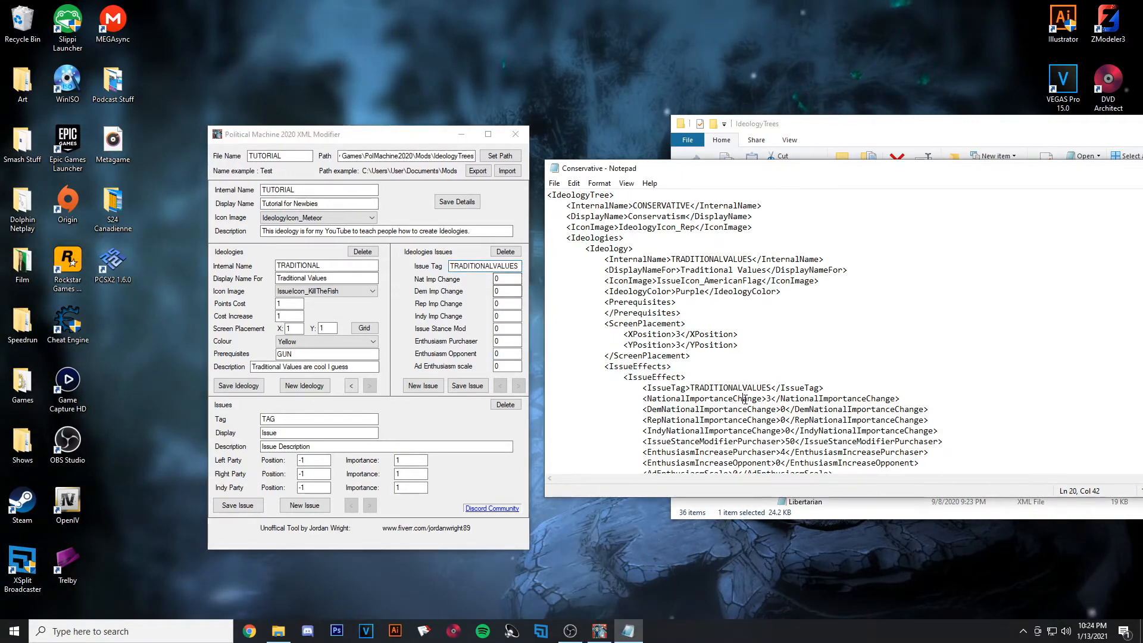
scroll(785, 355, "down", 2)
left_click(474, 292)
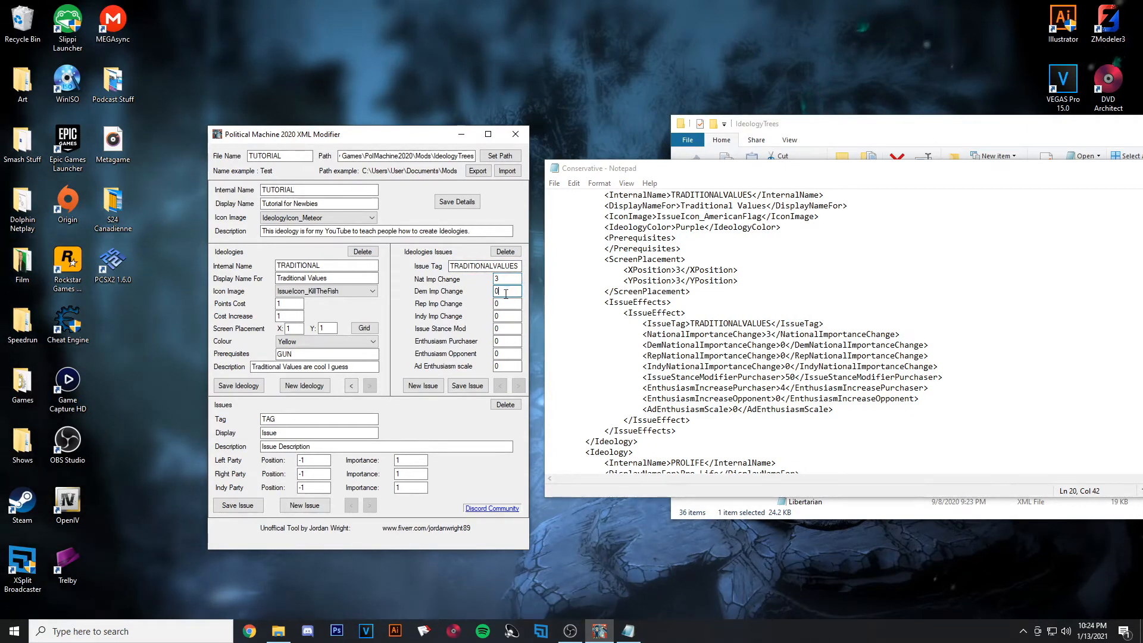
left_click(504, 316)
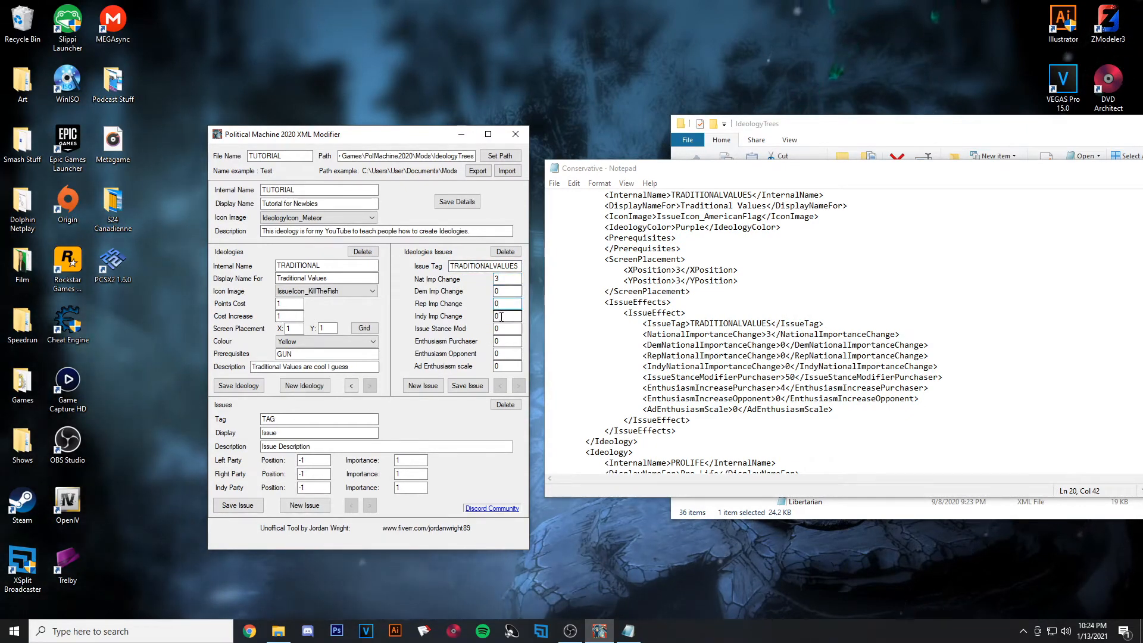
left_click(509, 328)
type("50")
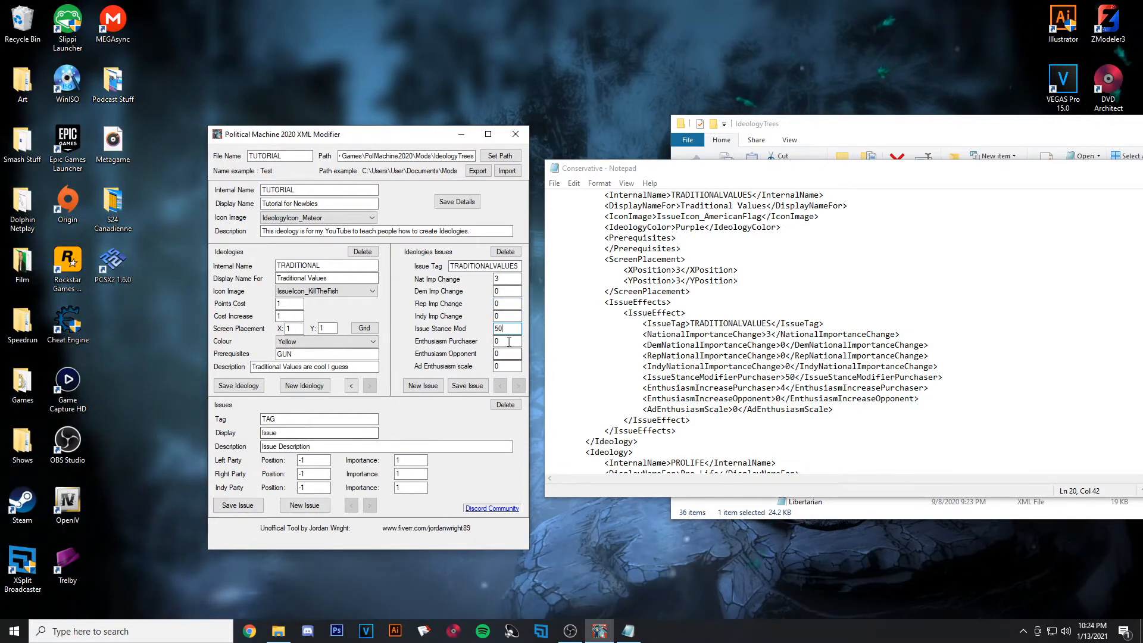
key("Tab")
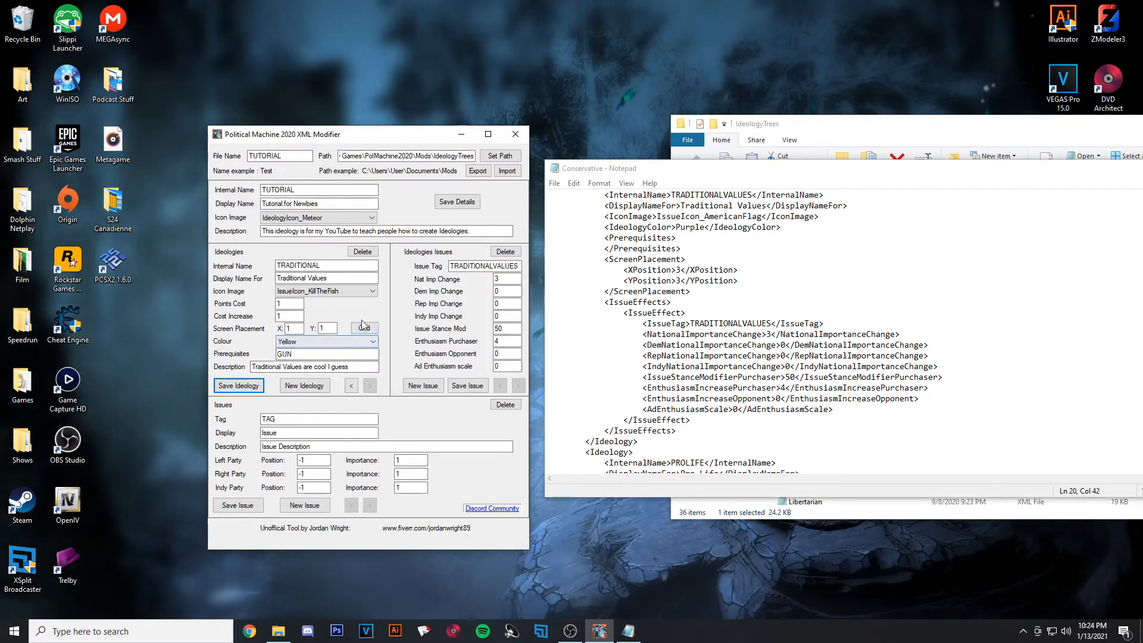
- In the placement grid, put GUN in the second column's second cell and TRADITIONAL in the third column's third cell
left_click(364, 329)
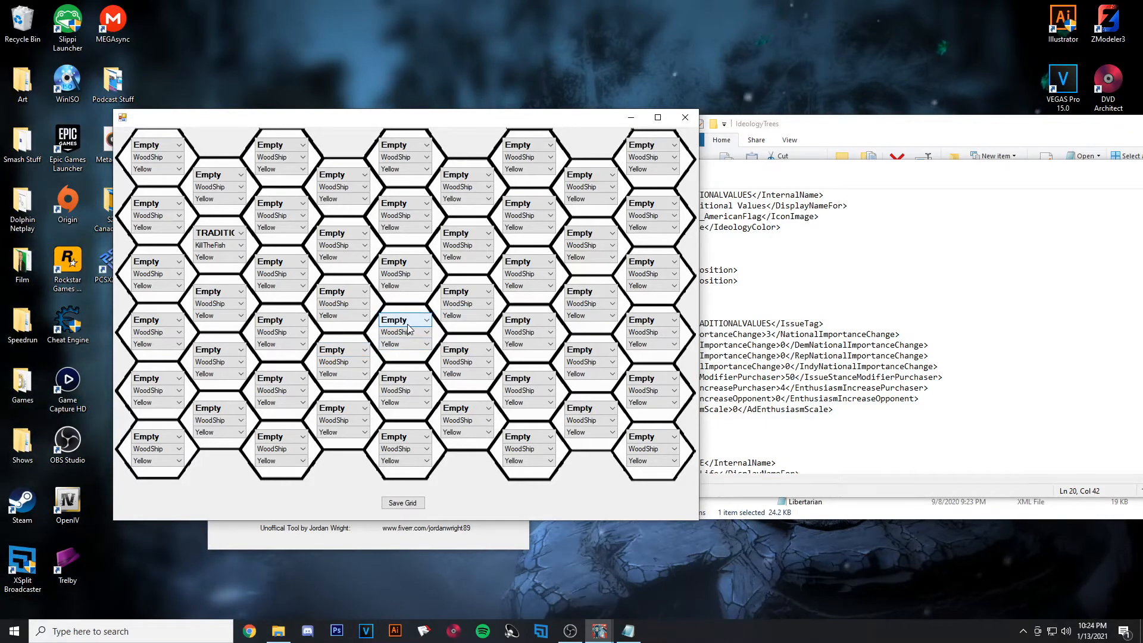
left_click(217, 234)
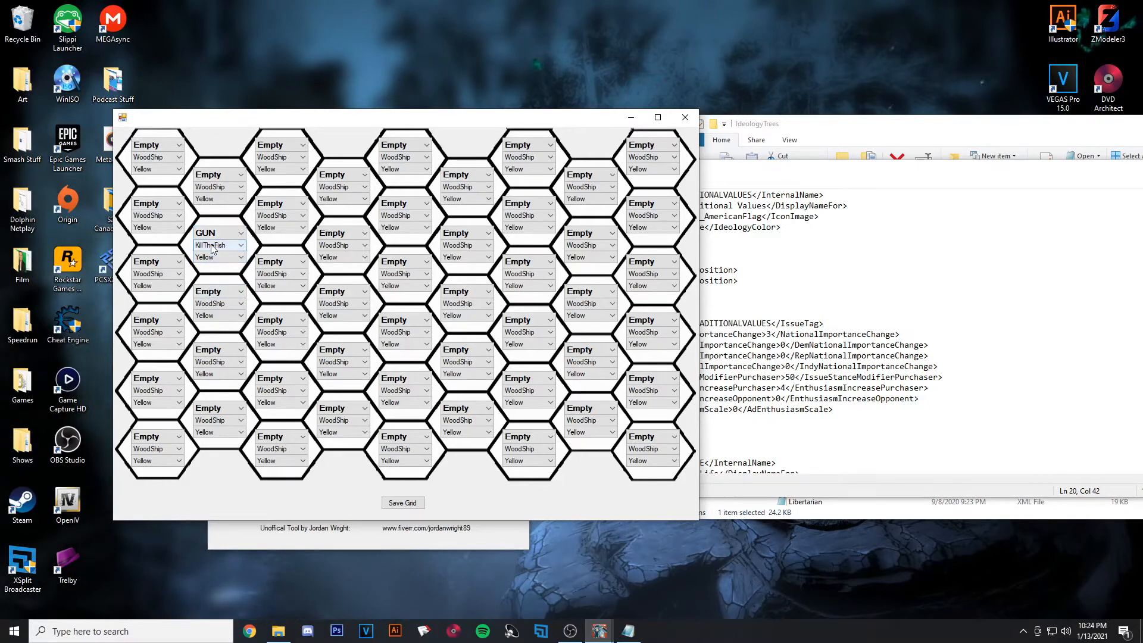
left_click(281, 262)
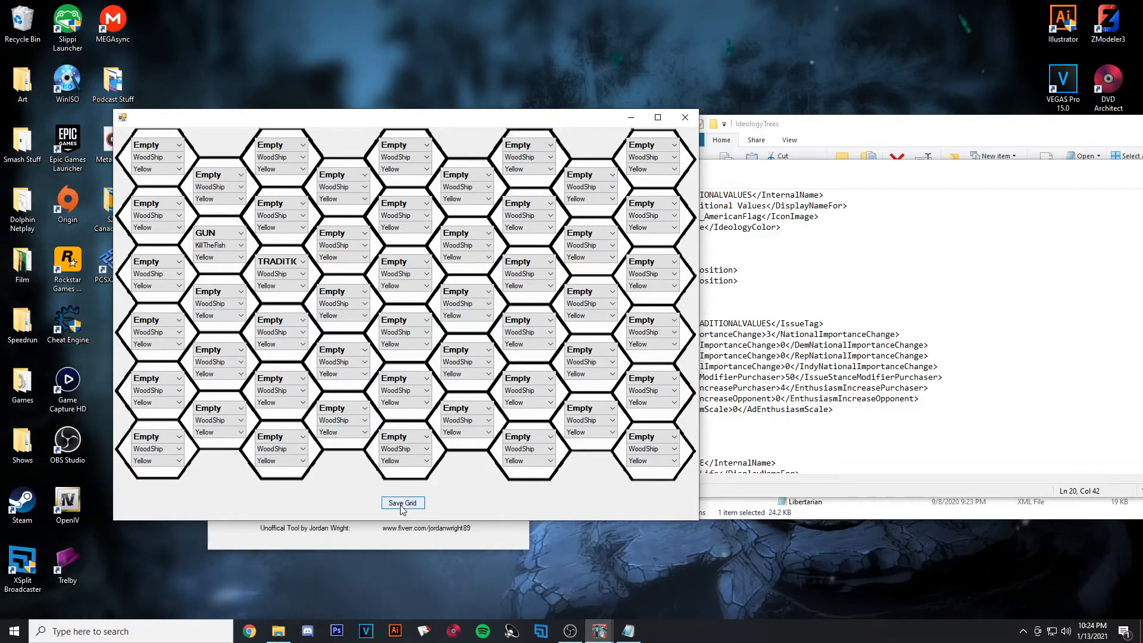
- In the placement grid, set TRADITIONAL's icon to Illuminati, save the grid, and close it along with the IdeologyTrees folder window
left_click(693, 121)
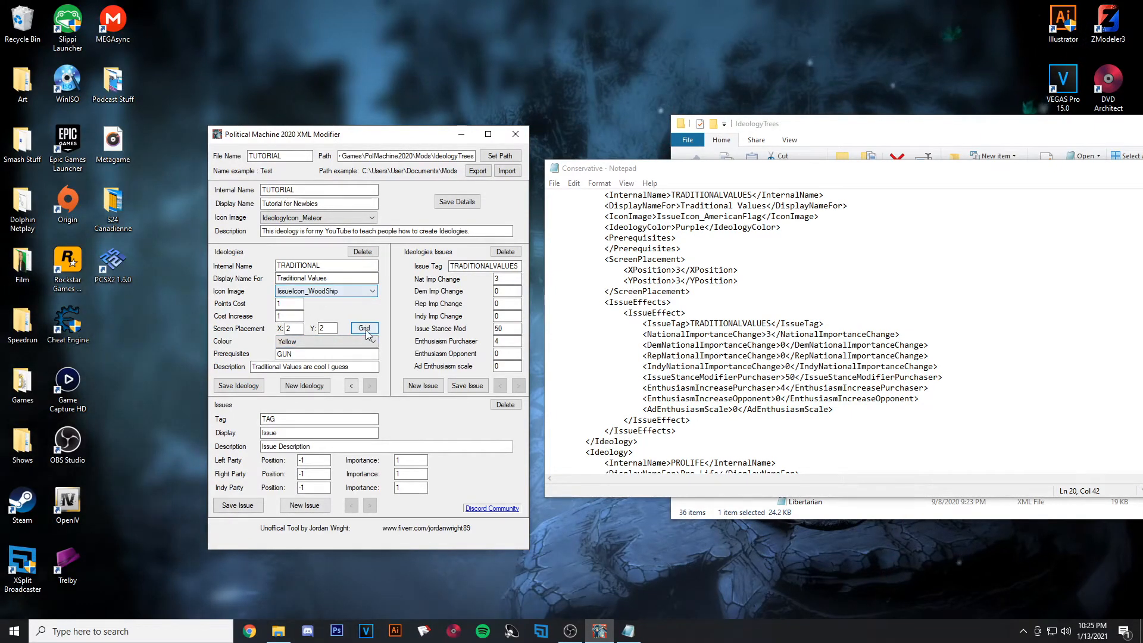
left_click(365, 329)
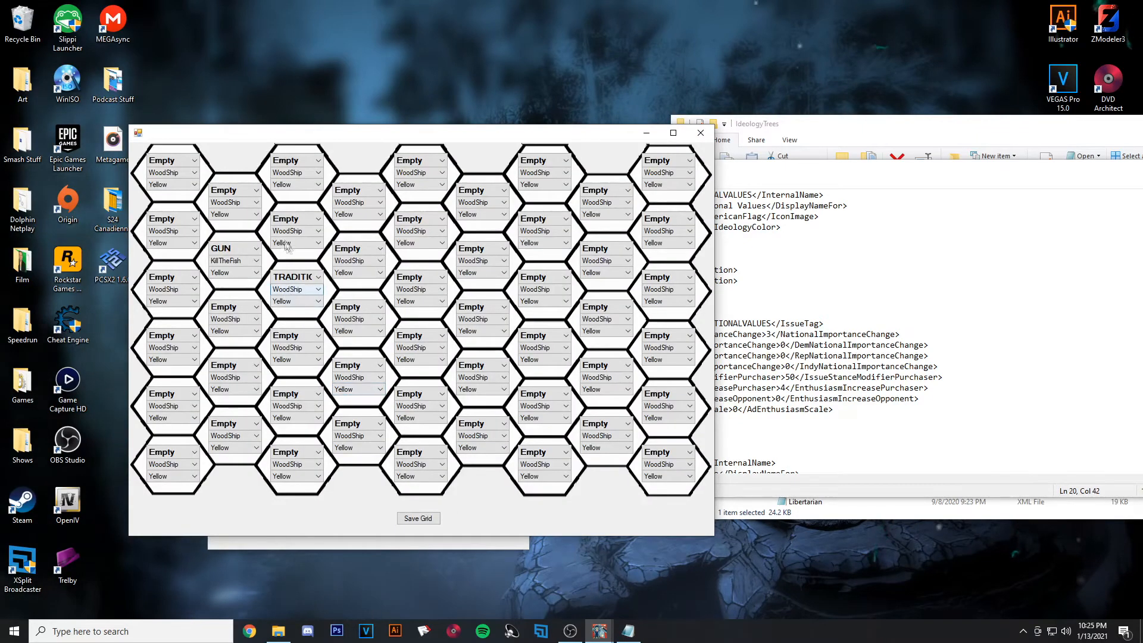
left_click(281, 290)
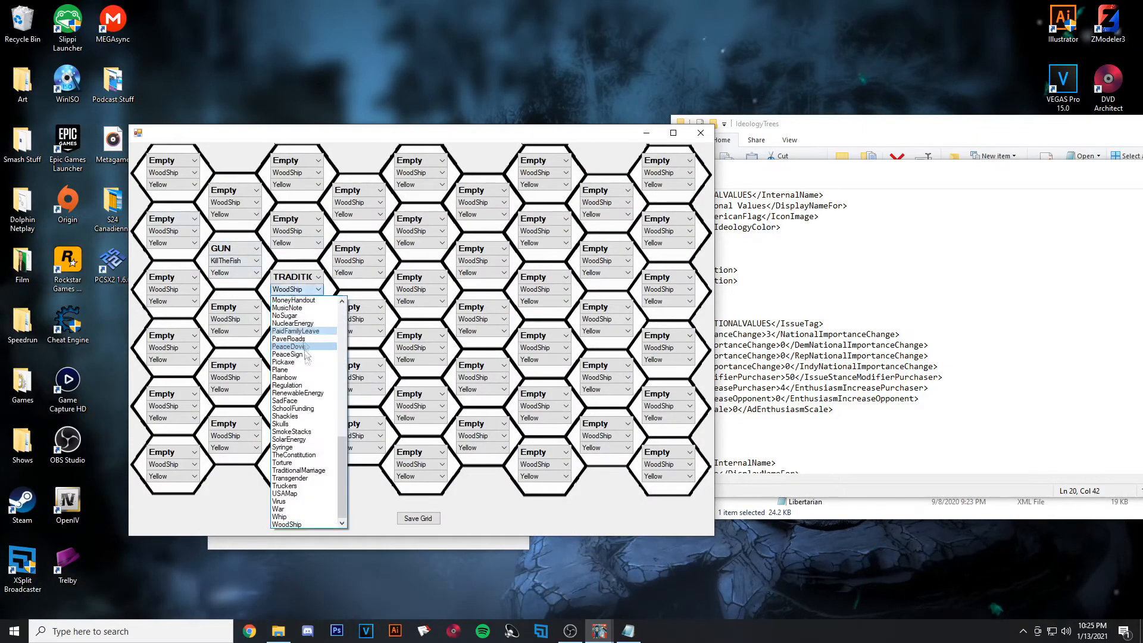
scroll(309, 381, "up", 6)
left_click(307, 371)
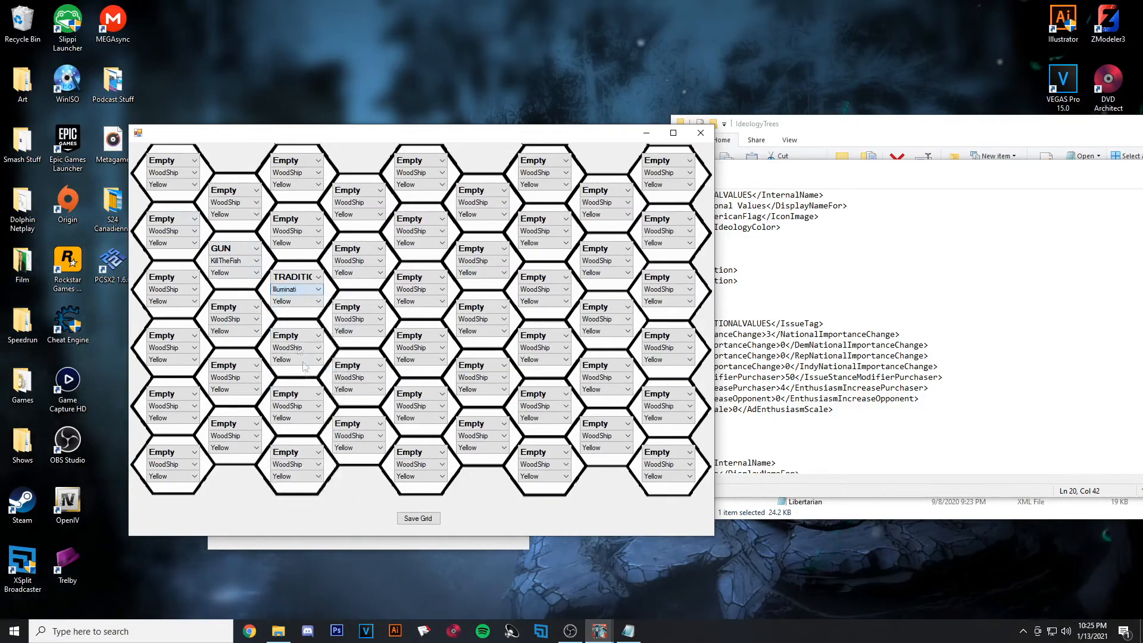
left_click(409, 522)
left_click(700, 132)
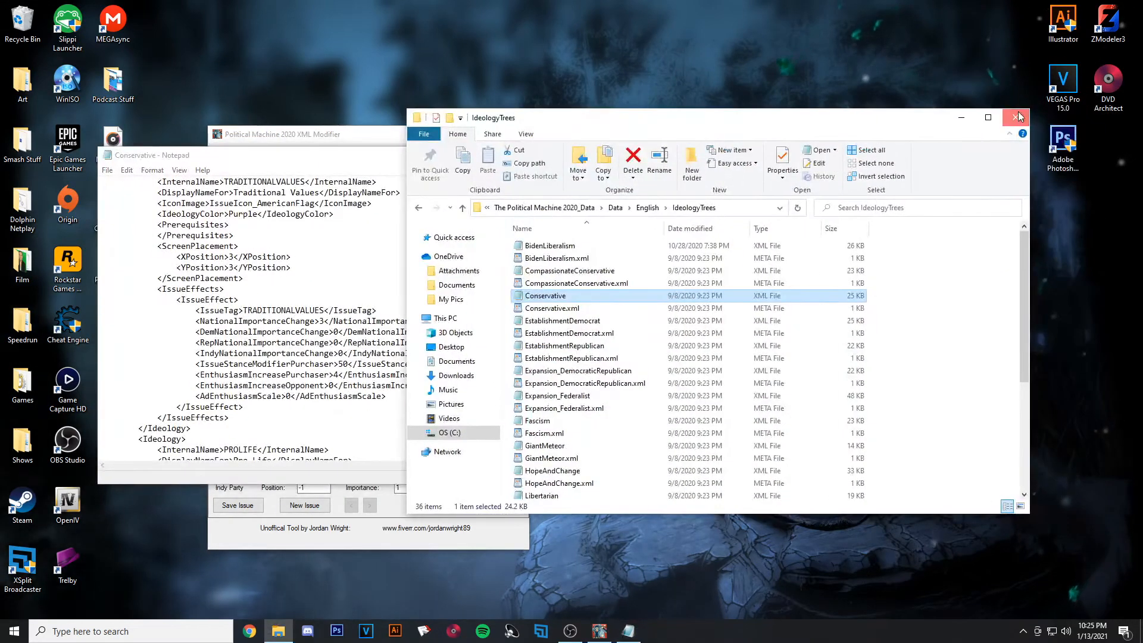
left_click(1018, 116)
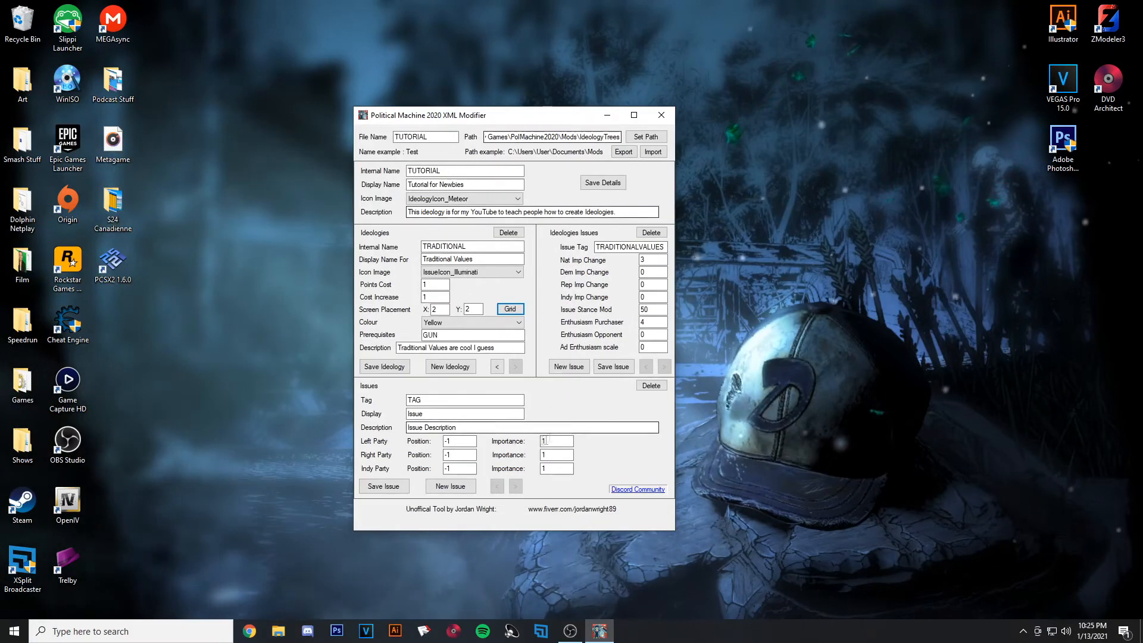
- Add a new ideology with the internal name QAnon and the display name "Support for Q"
left_click(467, 367)
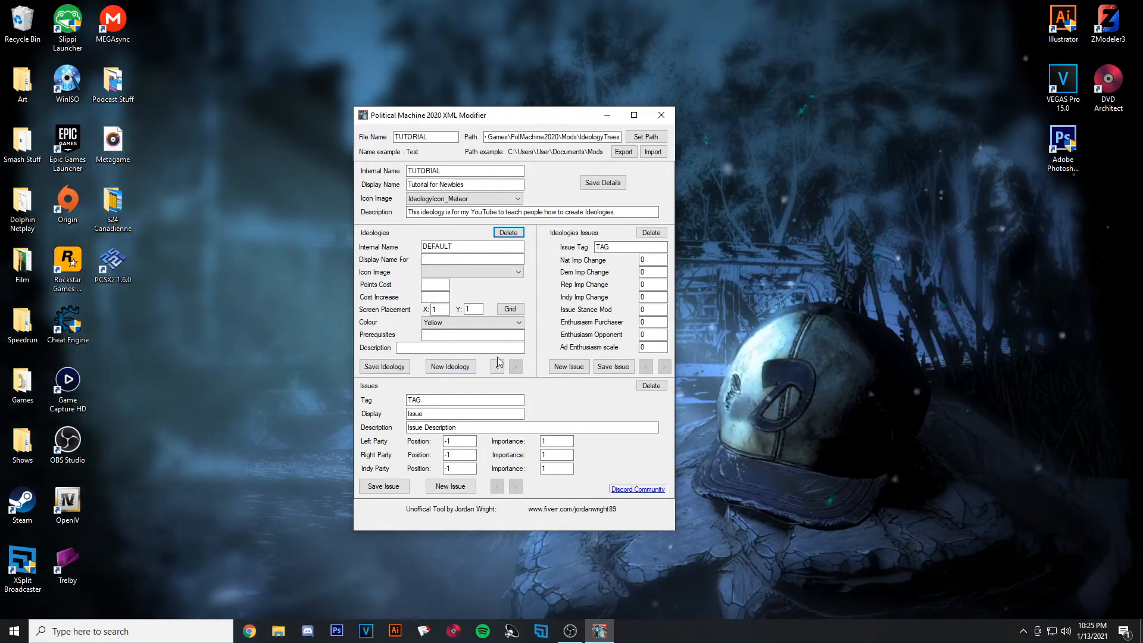
left_click(498, 365)
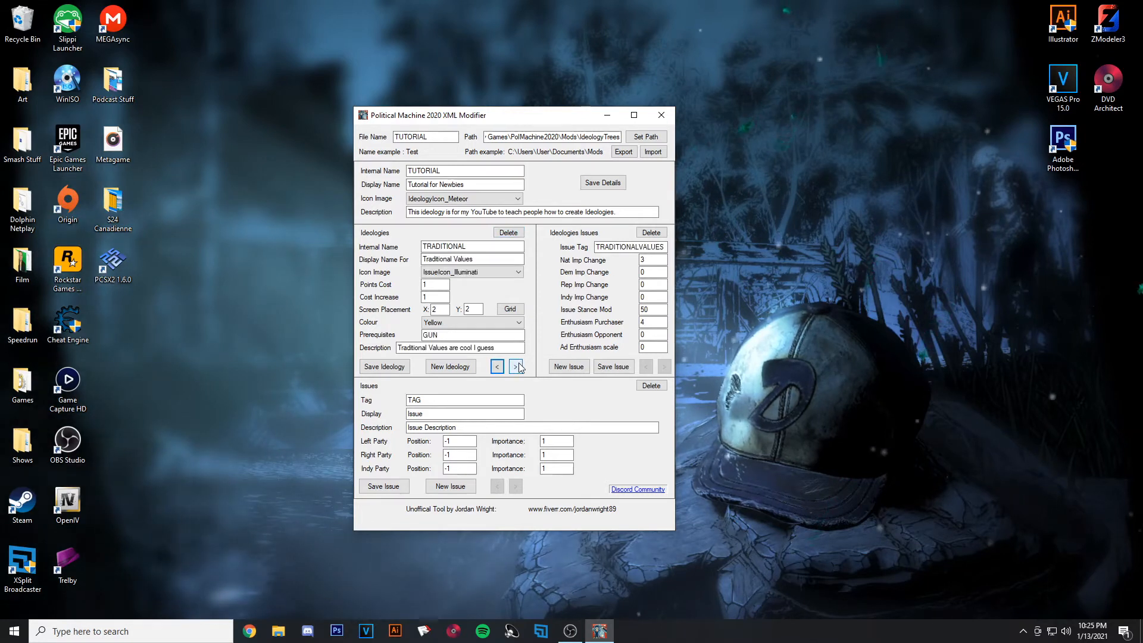
left_click(517, 366)
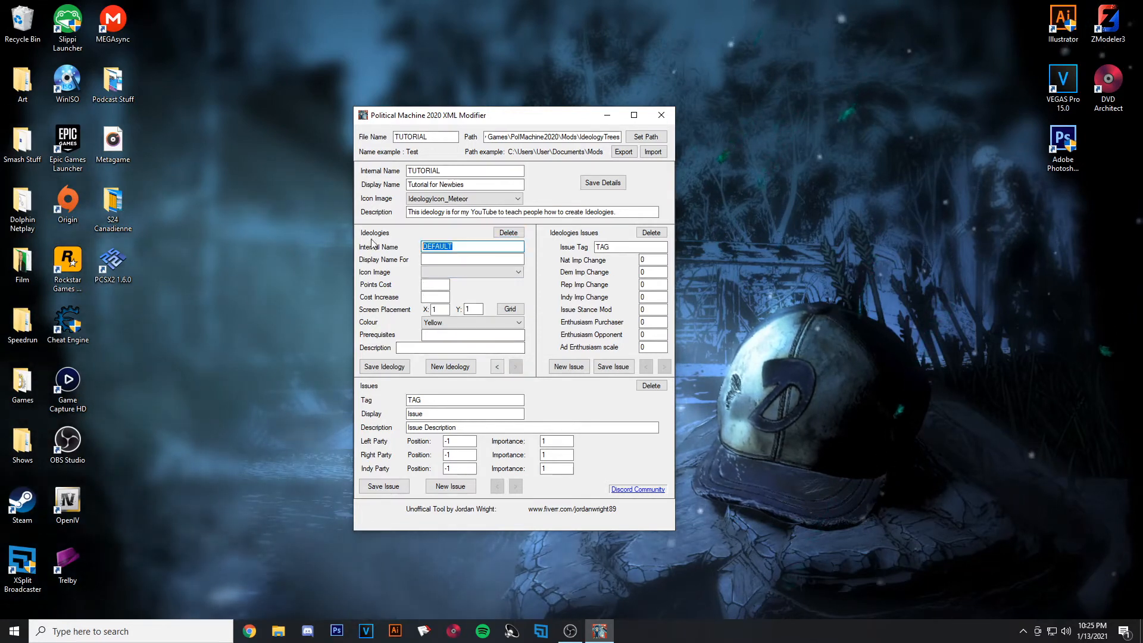
type("QAnon")
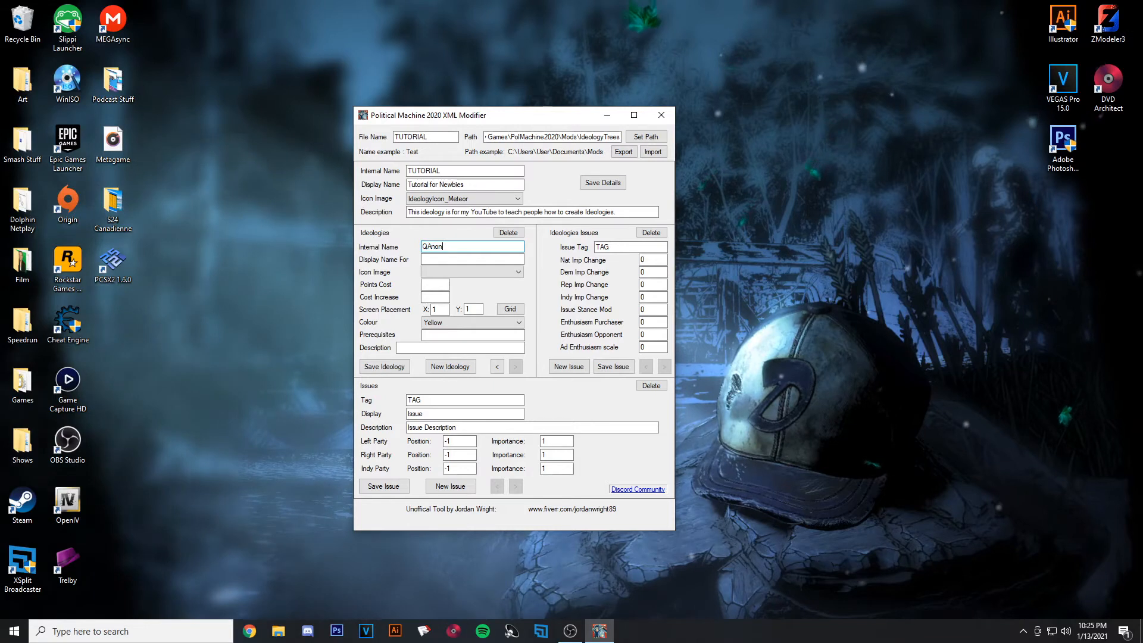
left_click(461, 258)
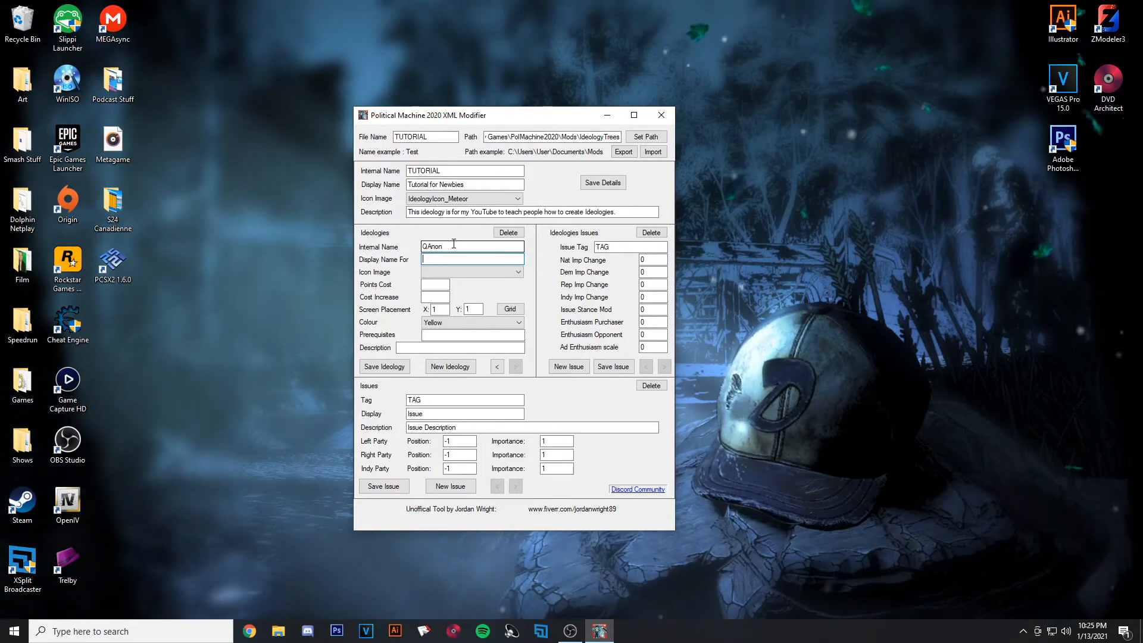
type("Support for Q")
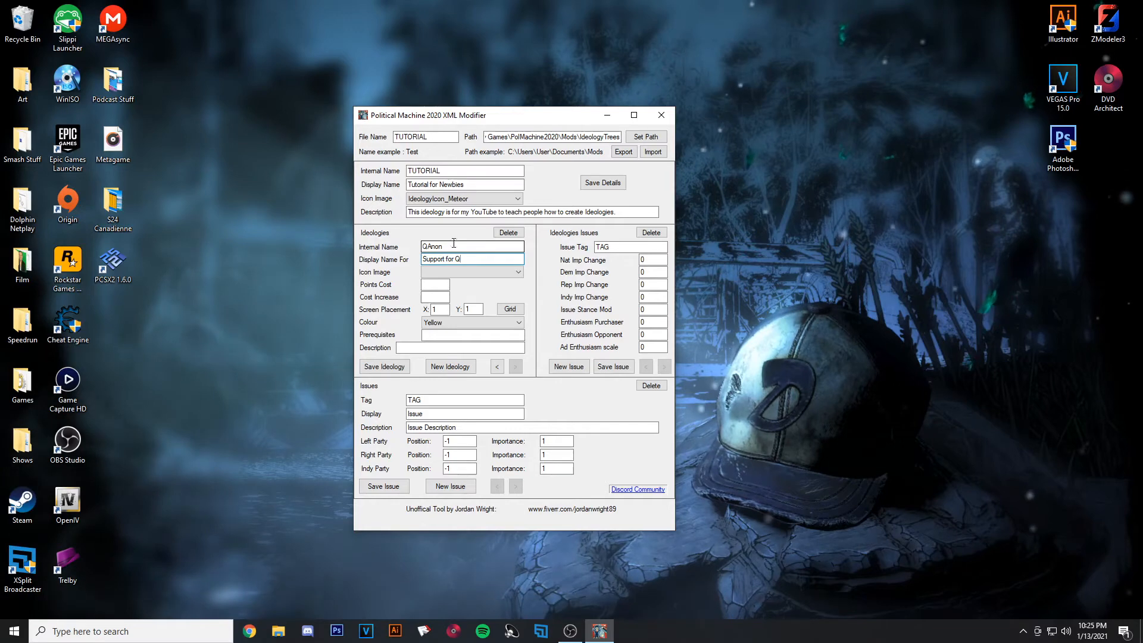
- Give the QAnon ideology the IssueIcon_Meteor icon, a points cost of 3 and a cost increase of 1
left_click(470, 272)
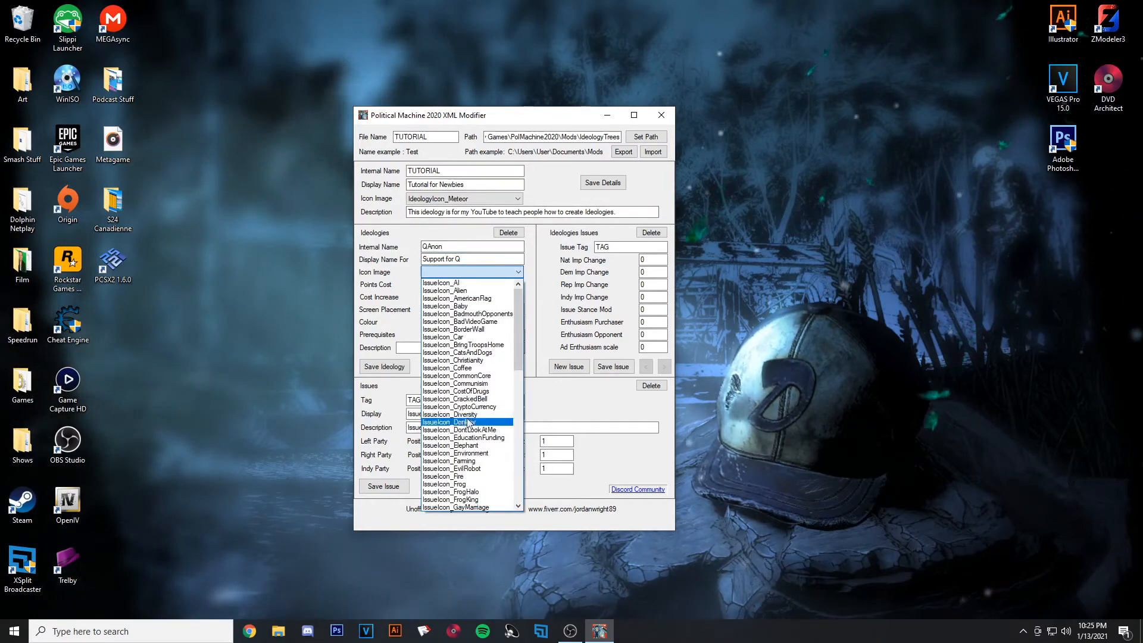
scroll(479, 429, "down", 4)
scroll(487, 428, "down", 8)
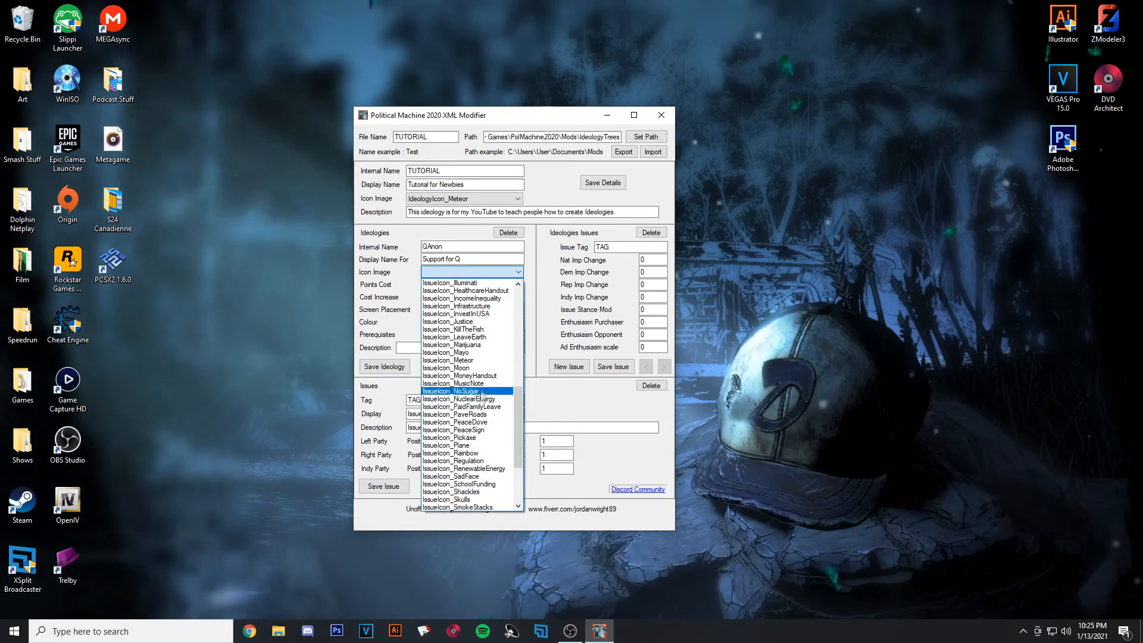
left_click(452, 360)
key("Tab")
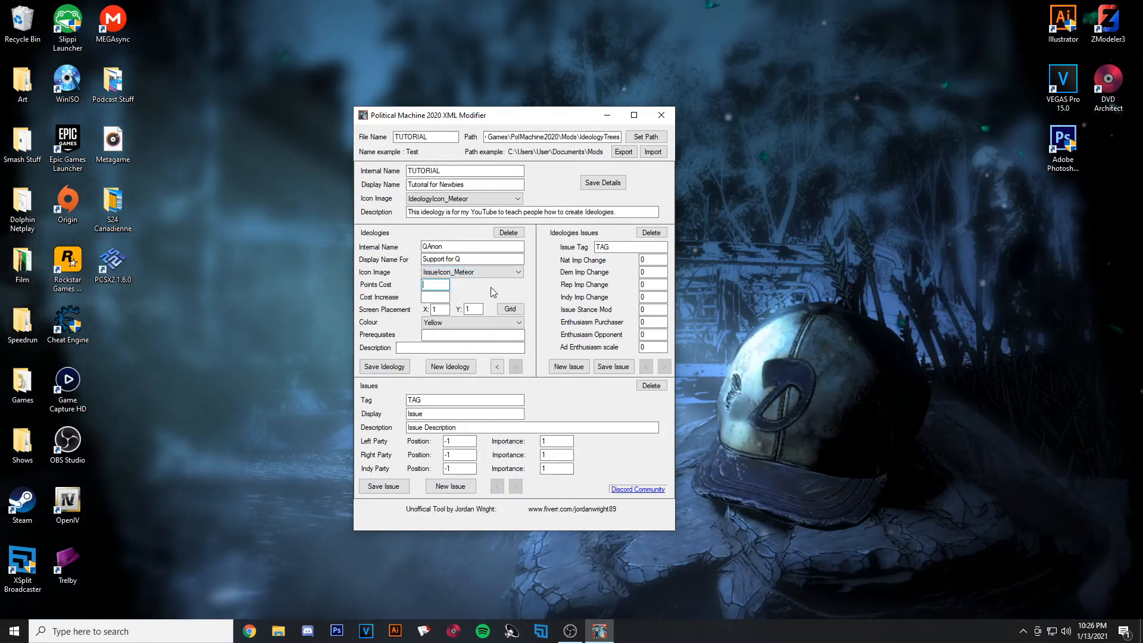
type("3")
key("Tab")
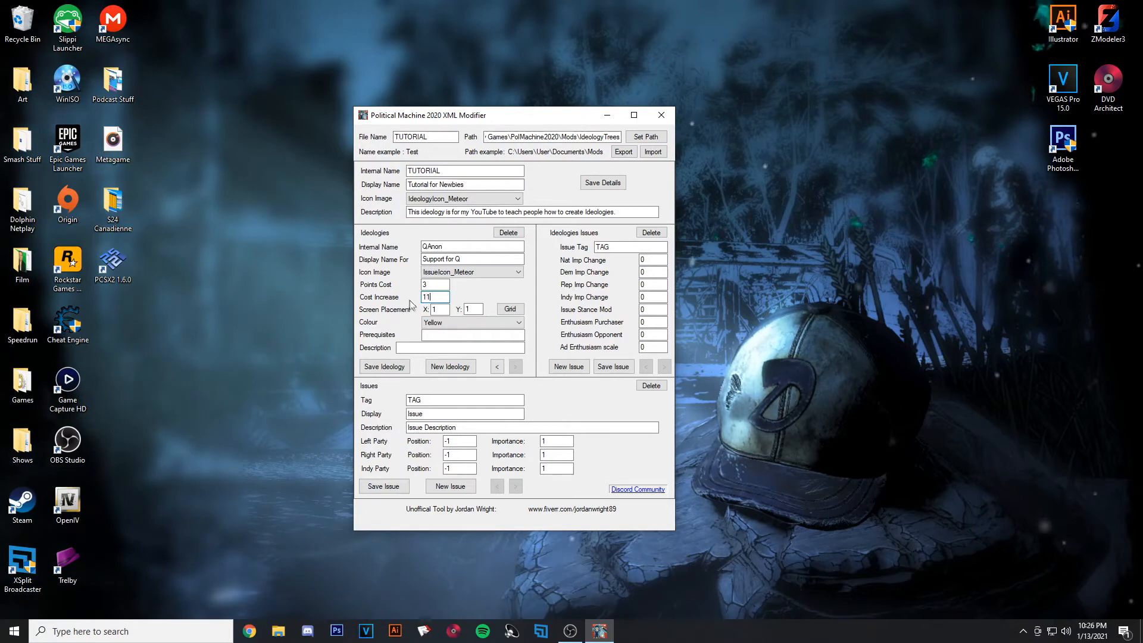
key("BackSpace")
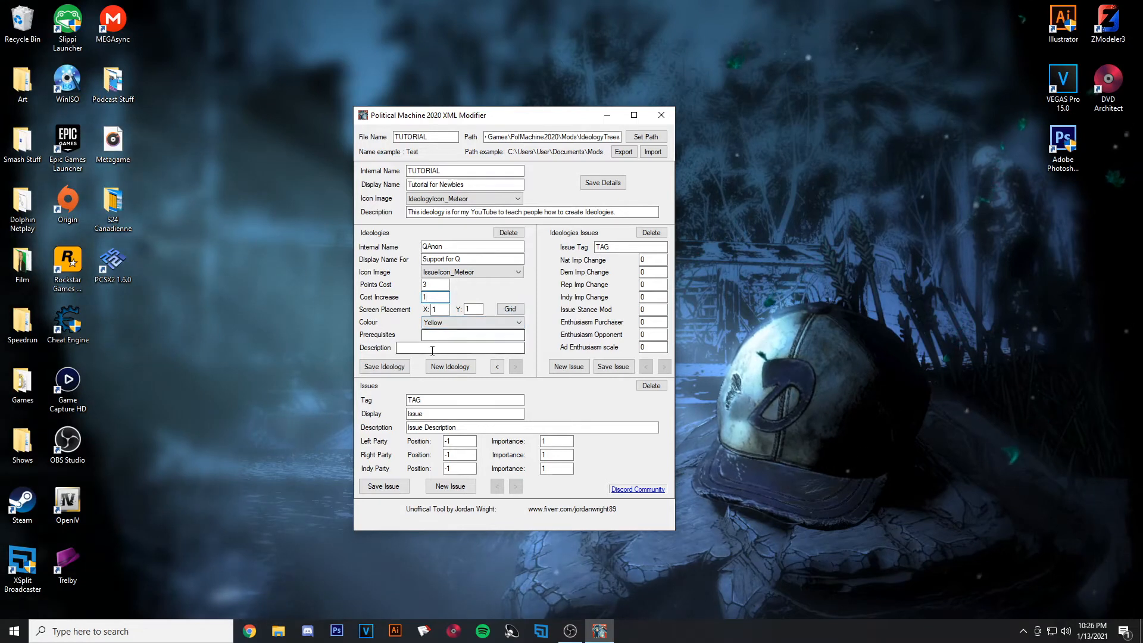
- Save the QAnon ideology, copy the internal name TRADITIONAL into its prerequisites, and set its colour to Purple
left_click(384, 367)
left_click(496, 367)
double_click(443, 246)
right_click(438, 251)
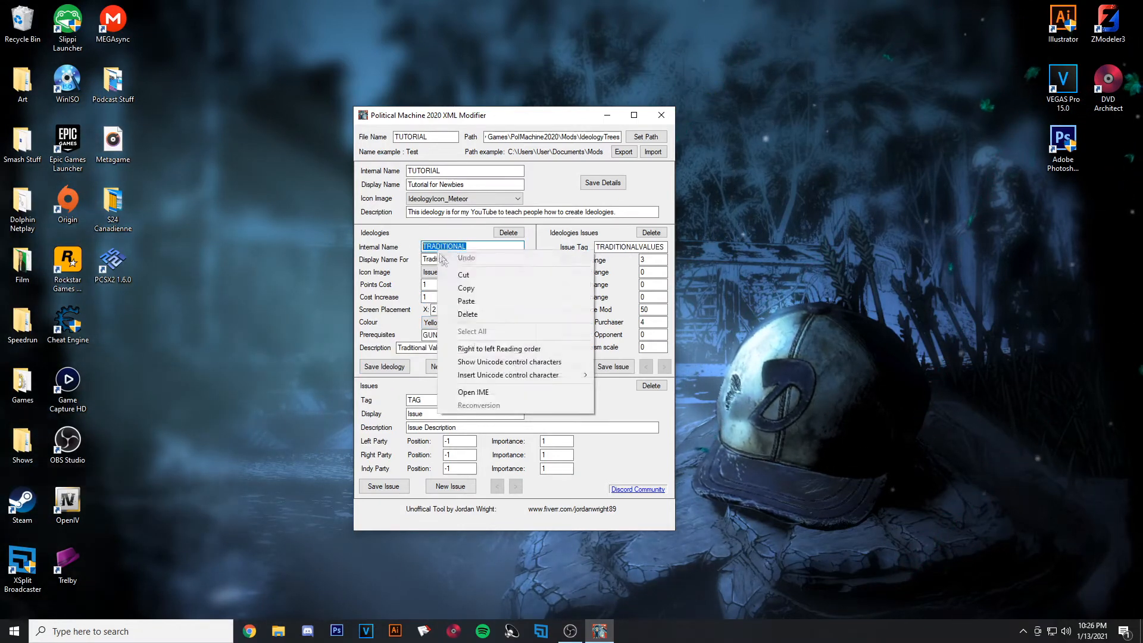
left_click(466, 288)
left_click(516, 366)
right_click(433, 337)
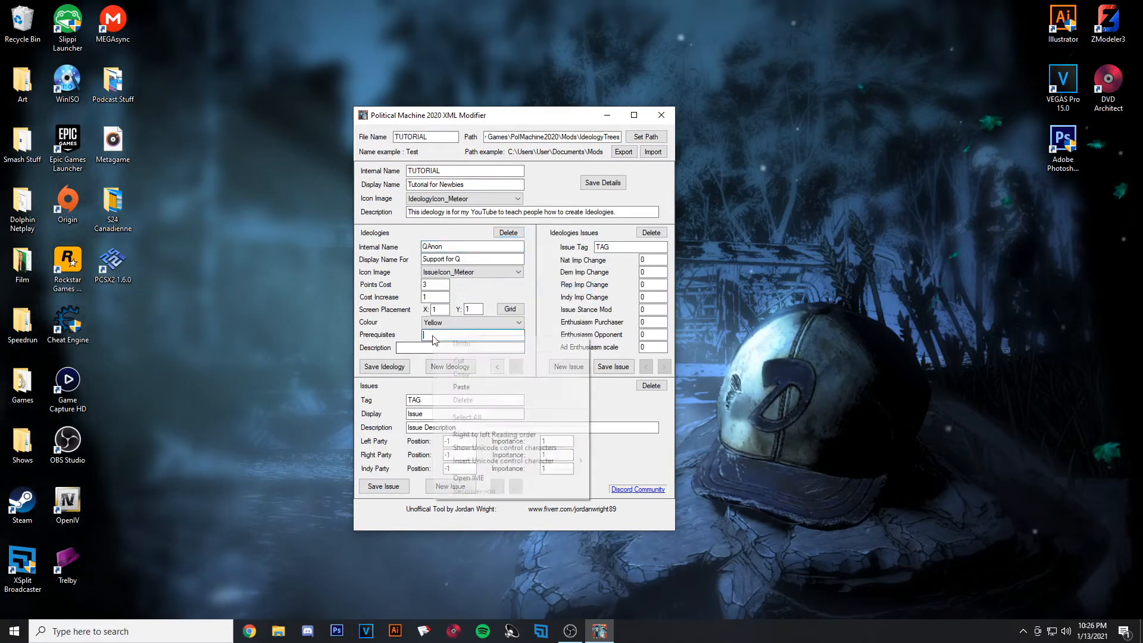
left_click(468, 386)
left_click(473, 323)
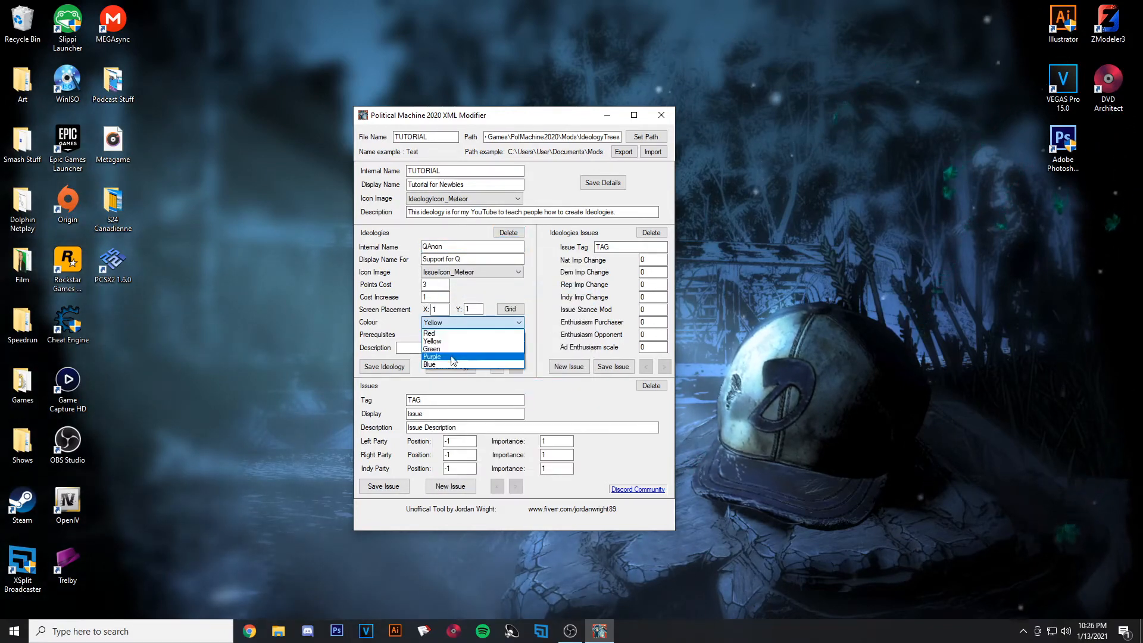
left_click(453, 357)
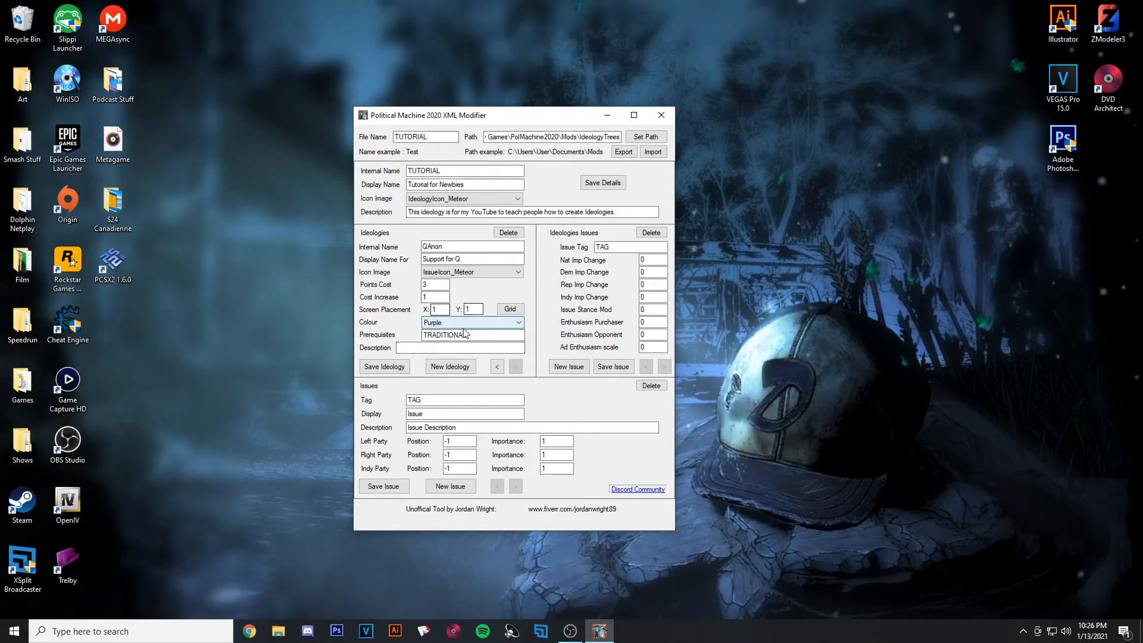
left_click(444, 347)
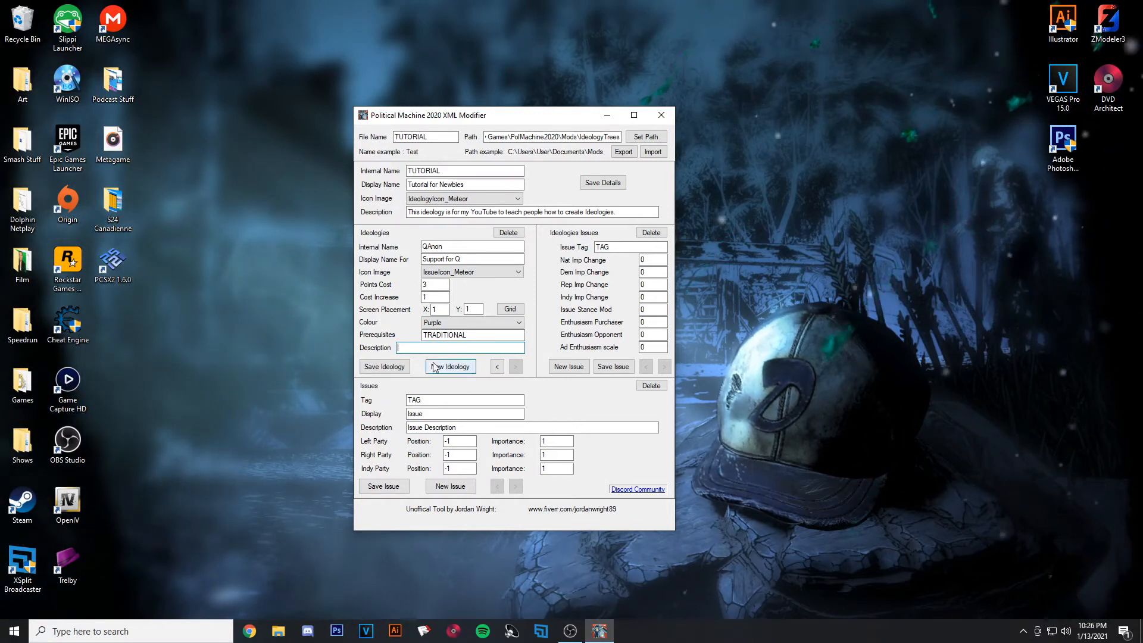
- Set the QAnon ideology's issue tag to QANON and its Nat, Dem, Rep and Indy Imp Change values to 1
left_click_drag(625, 247, 557, 248)
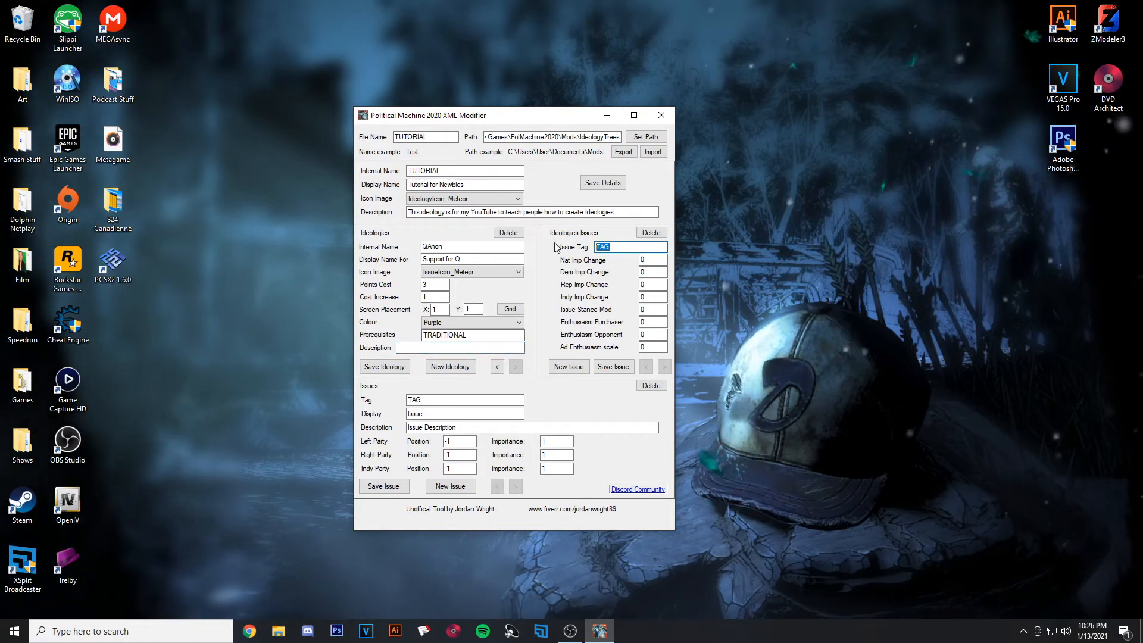
type("QANON")
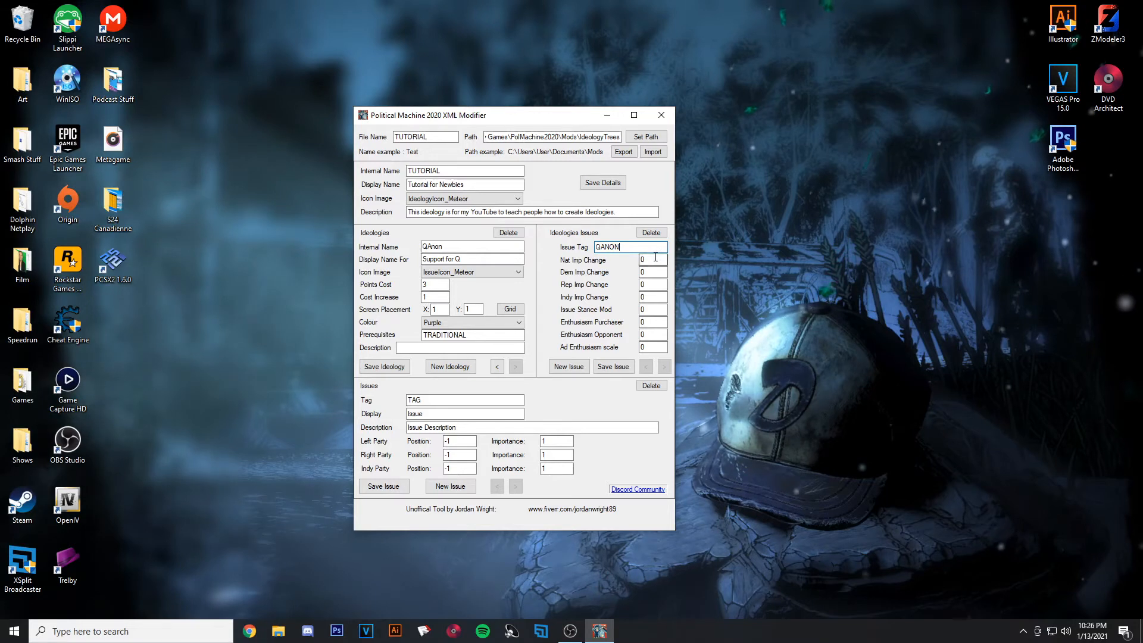
key("Tab")
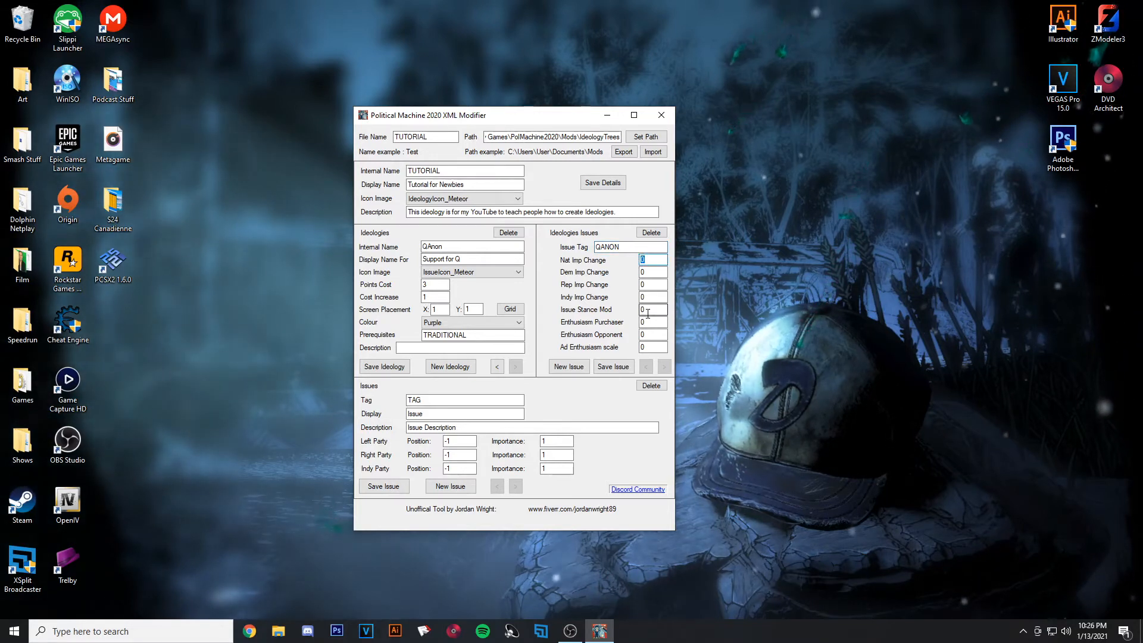
left_click(656, 262)
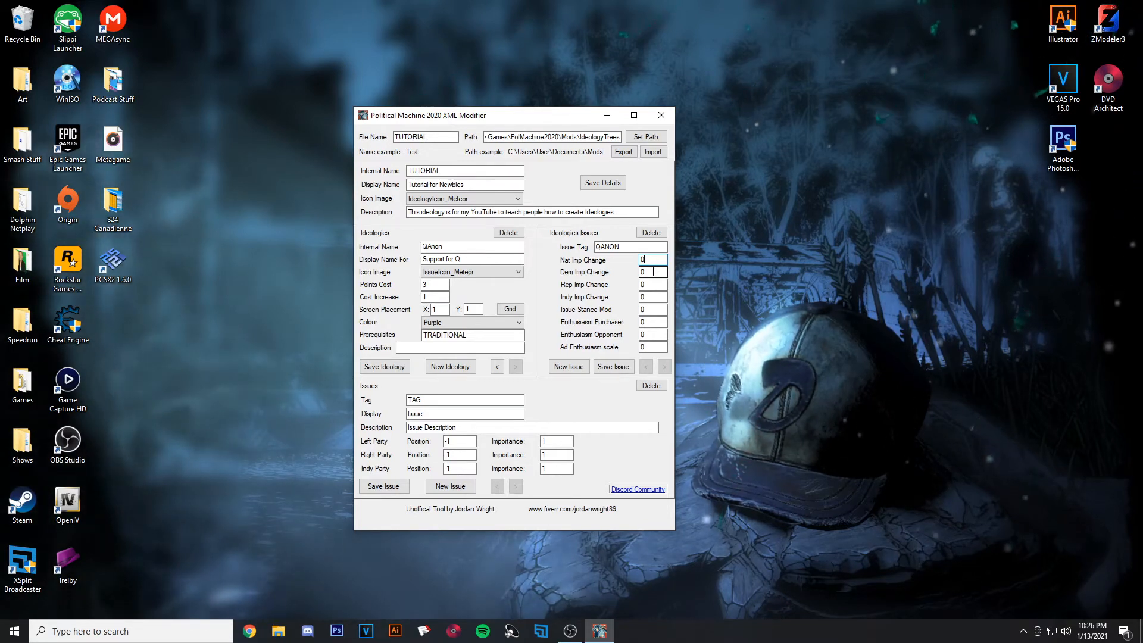
double_click(652, 257)
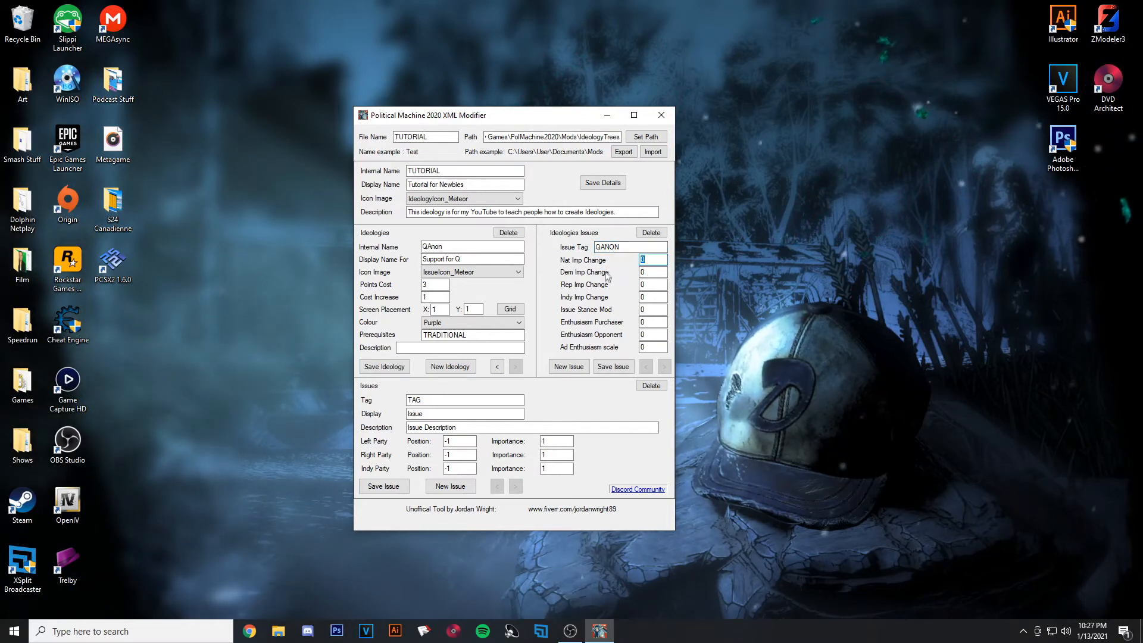
type("1")
double_click(648, 272)
type("11")
key("Tab")
type("1")
key("Tab")
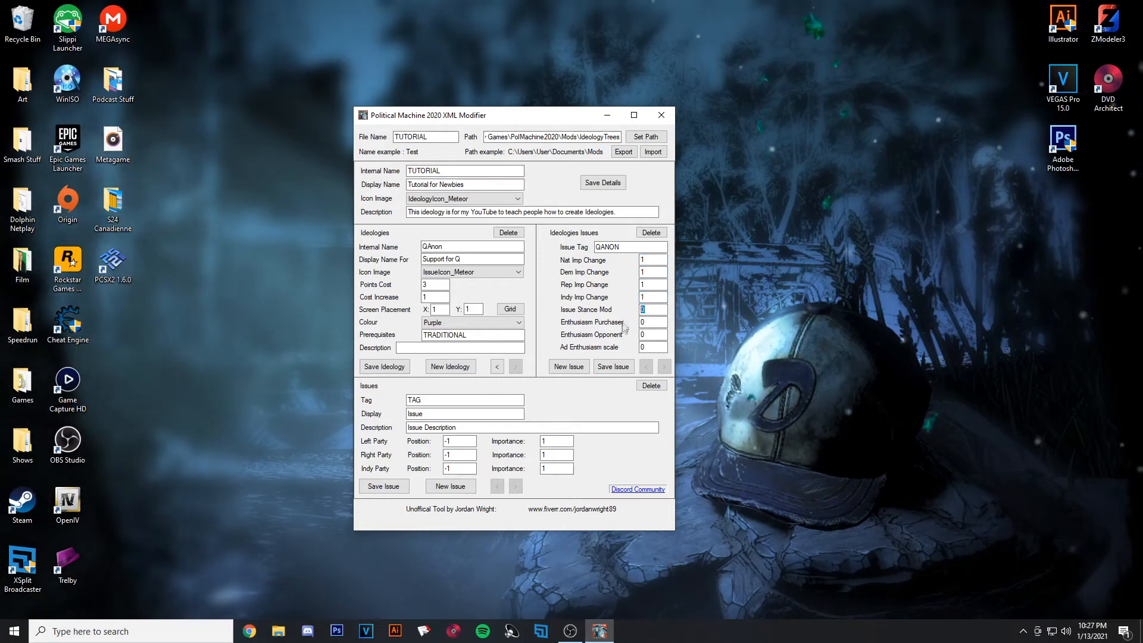
- Set Issue Stance Mod to 100, Enthusiasm Purchaser and Enthusiasm Opponent to 5, and save both the ideology issue and the ideology
type("100")
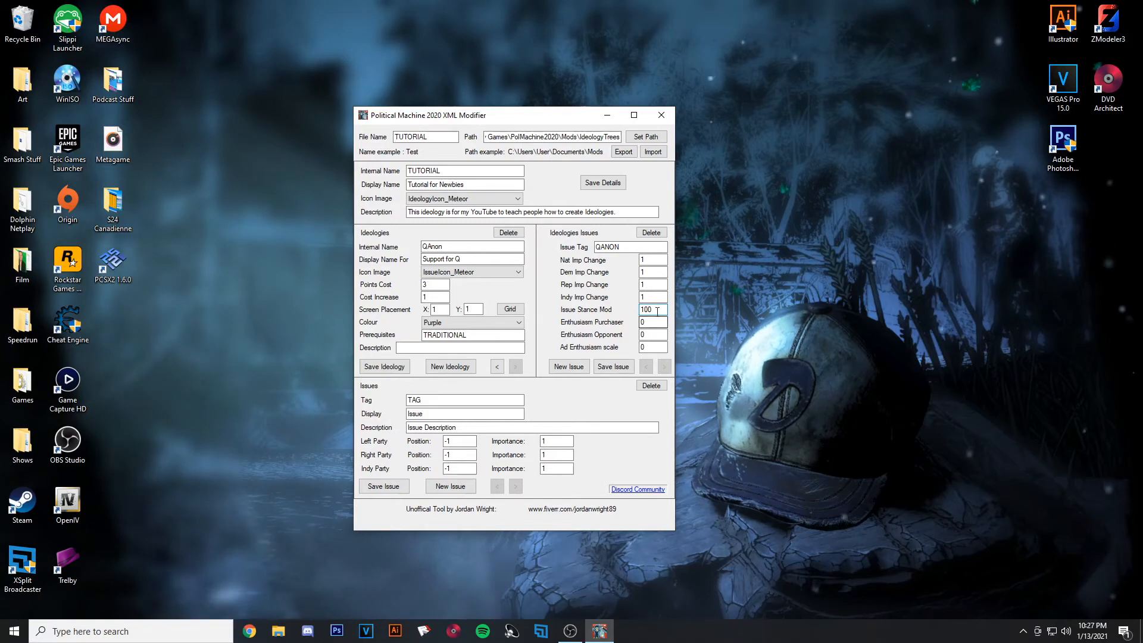
double_click(648, 310)
left_click(654, 309)
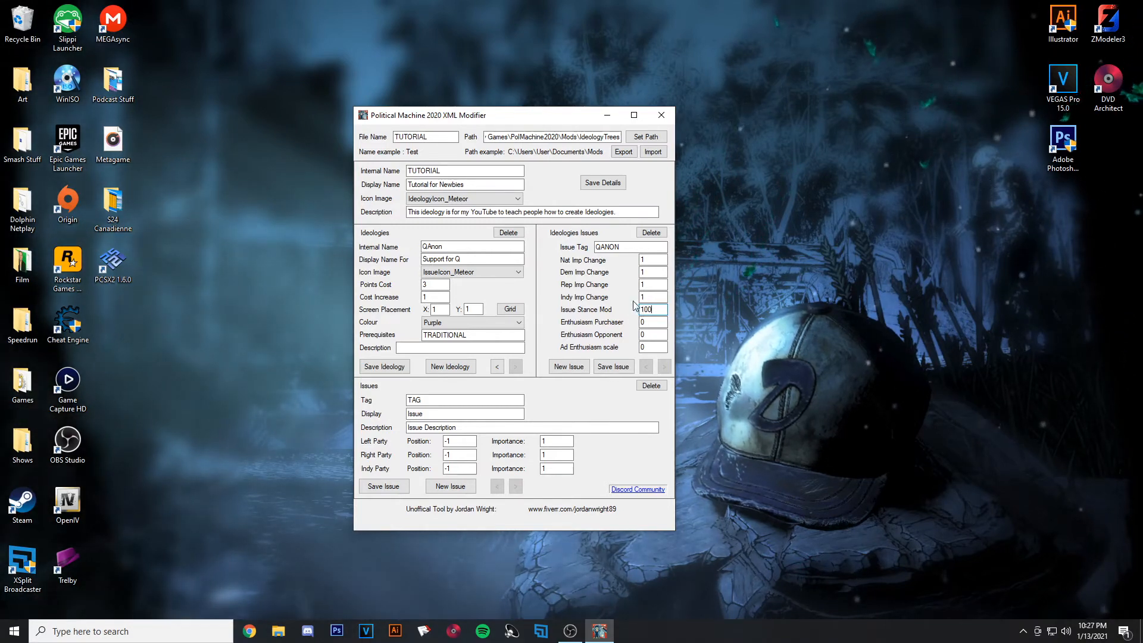
key("Tab")
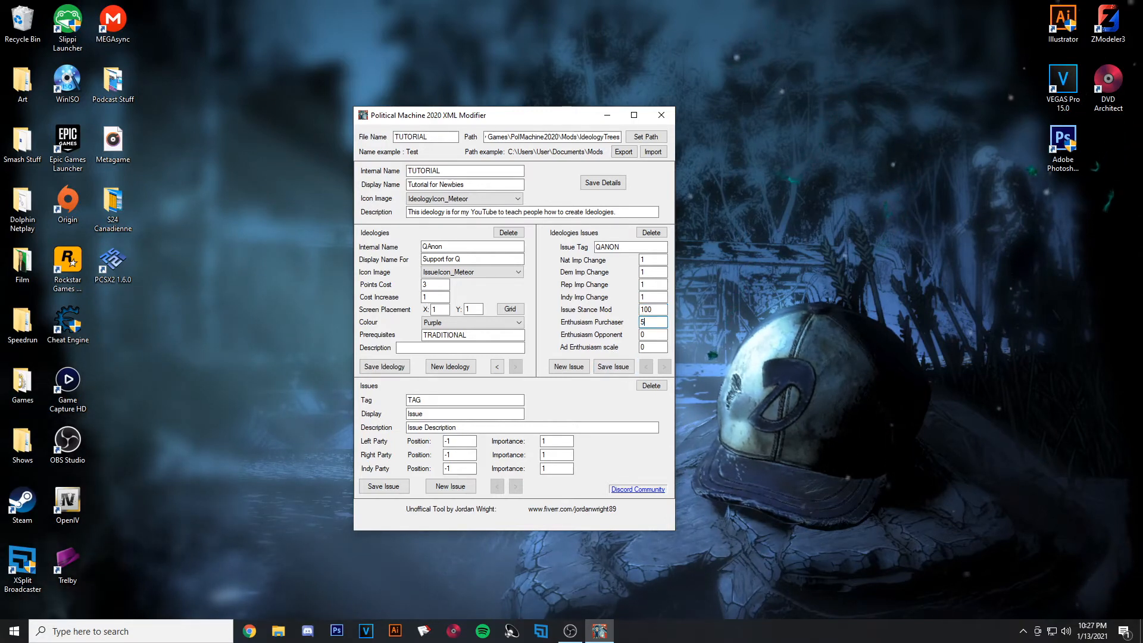
left_click(655, 334)
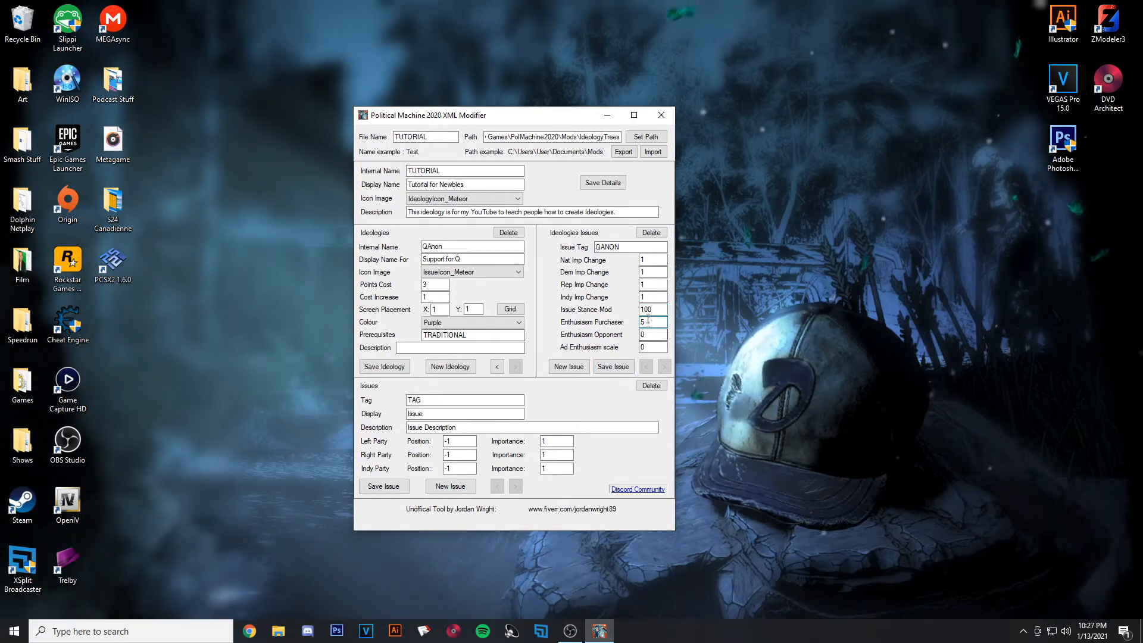
key("BackSpace")
type("5")
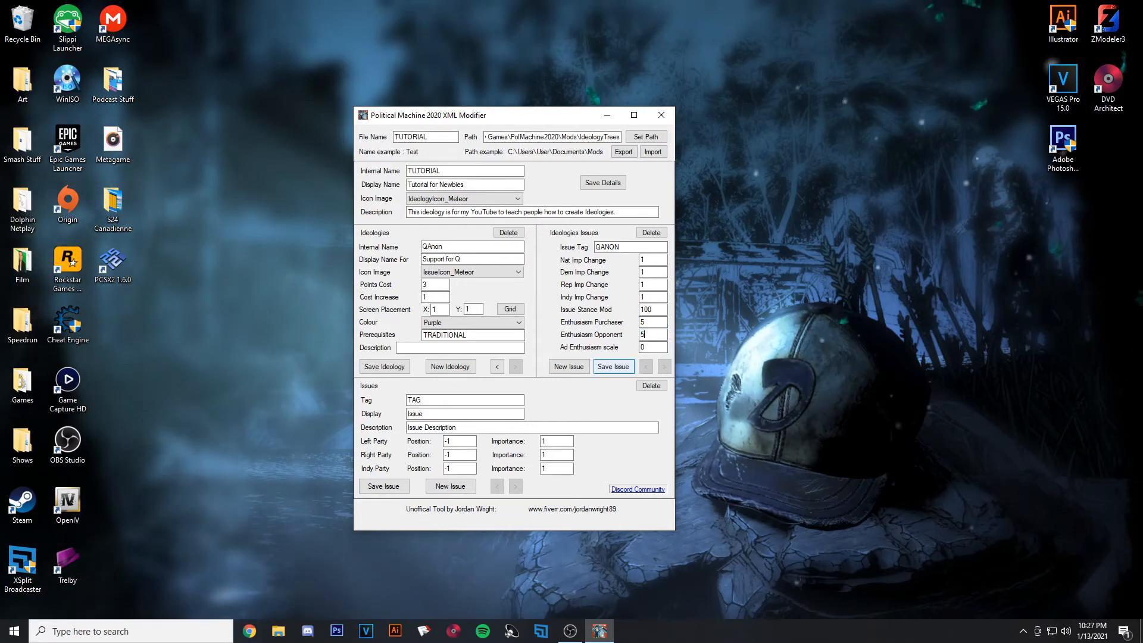
left_click(617, 369)
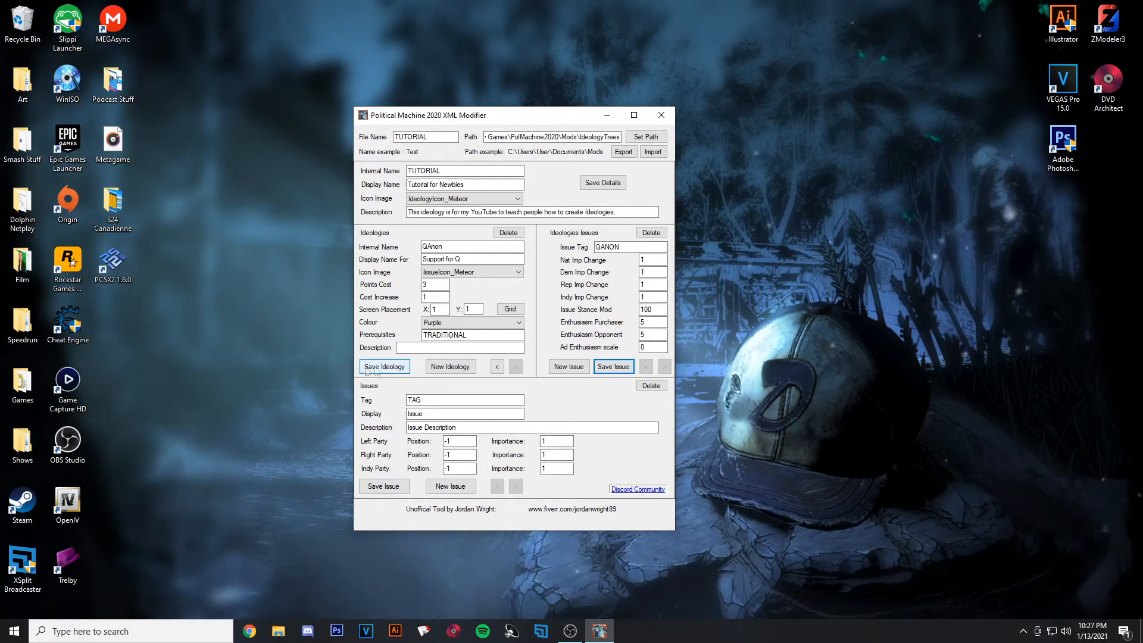
left_click(392, 367)
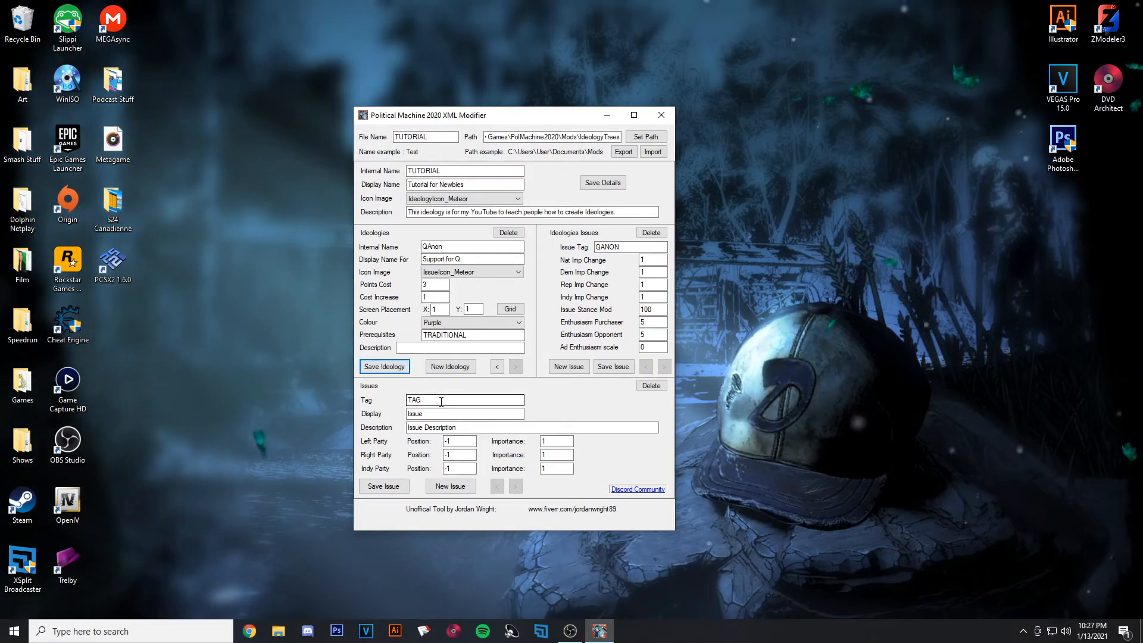
- Set the custom issue's tag to QANON, matching the ideology's issue tag, and its display name to QAnon
left_click_drag(441, 402, 395, 404)
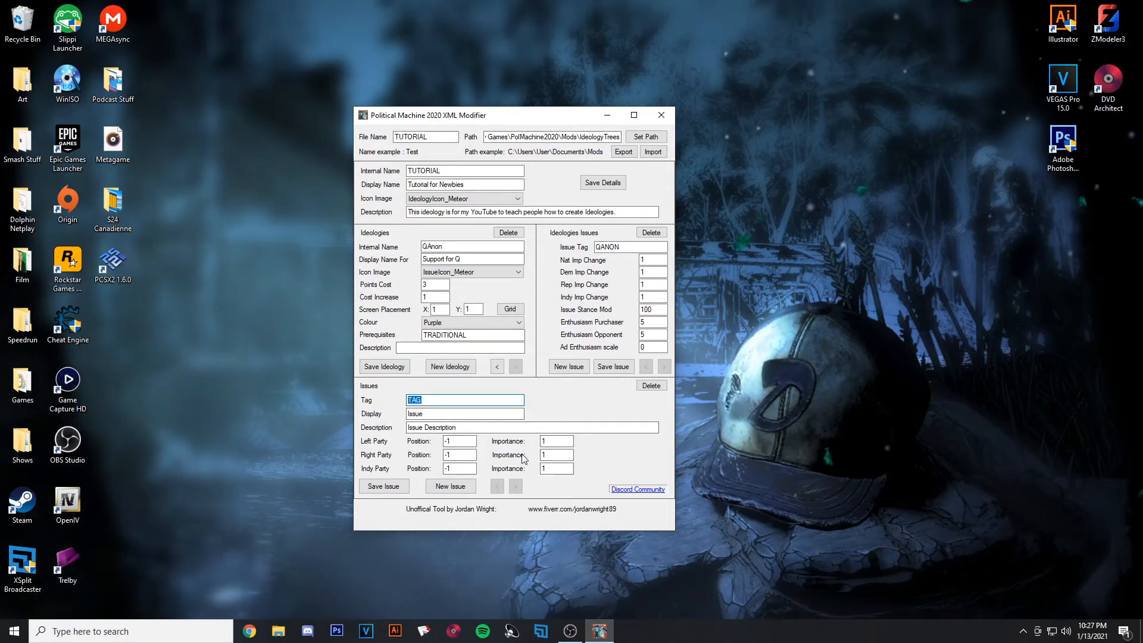
left_click(430, 401)
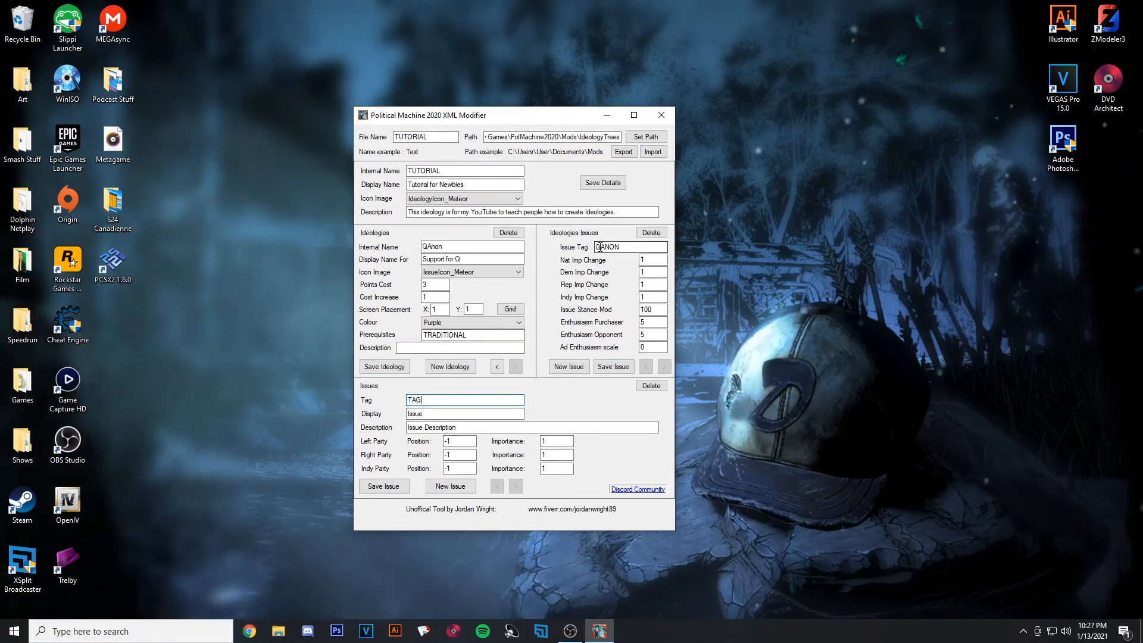
left_click_drag(458, 401, 334, 398)
type("QANON")
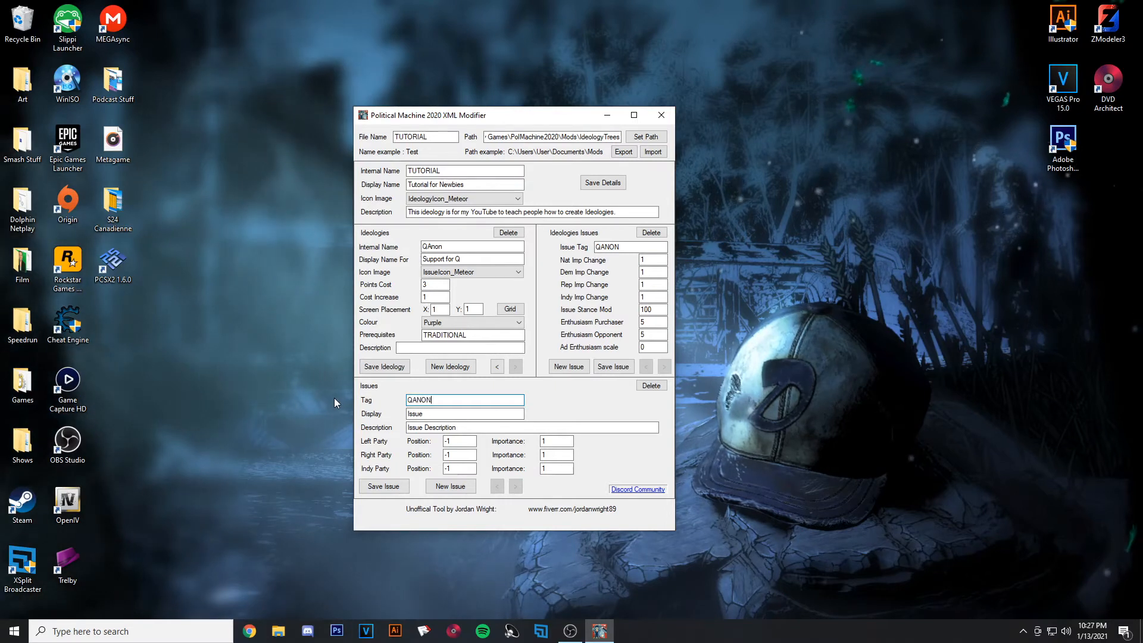
double_click(437, 400)
double_click(638, 247)
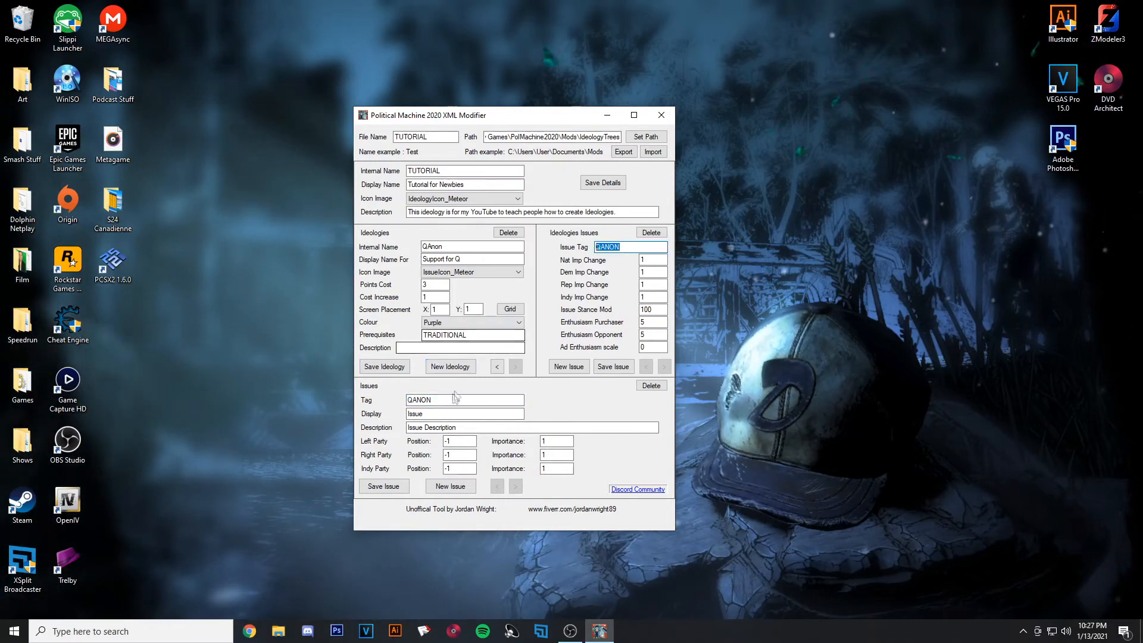
double_click(430, 414)
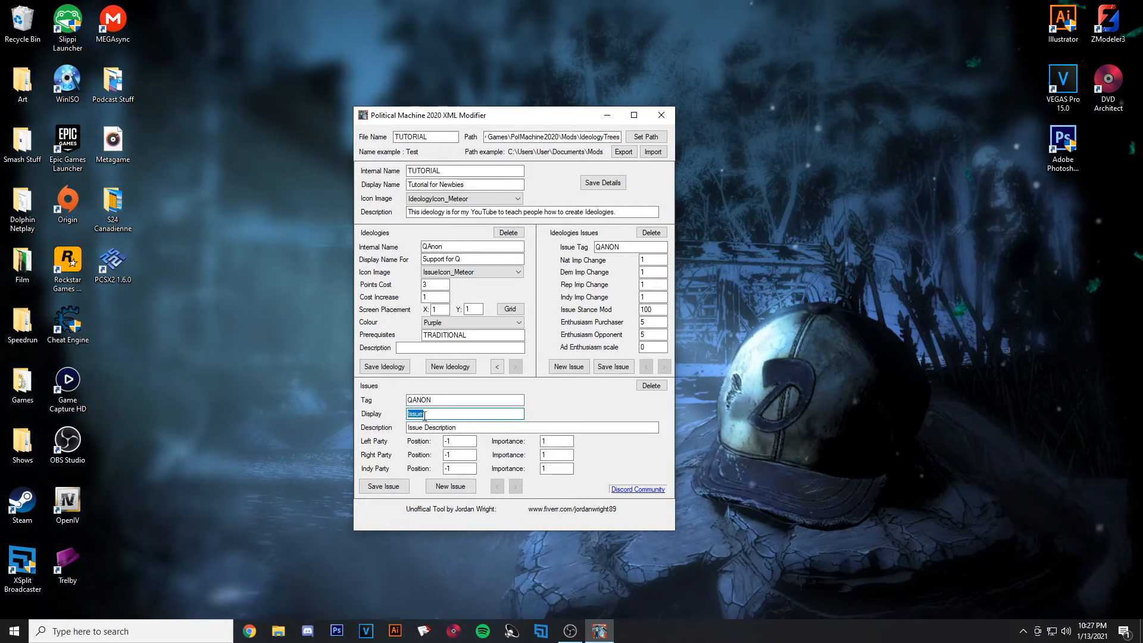
type("Qa")
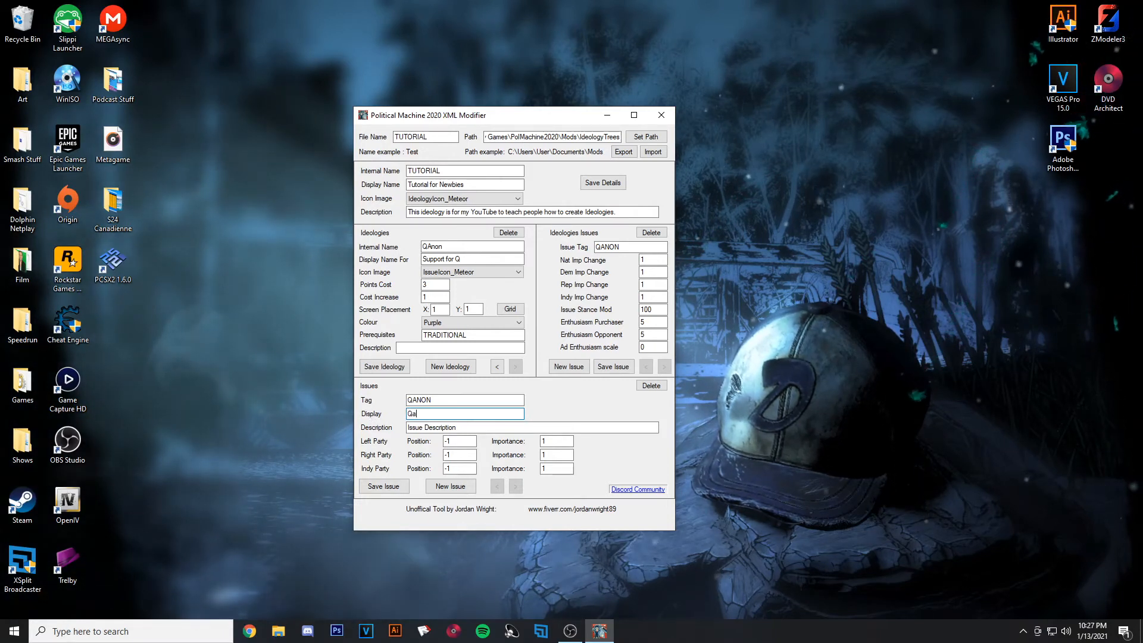
key("BackSpace")
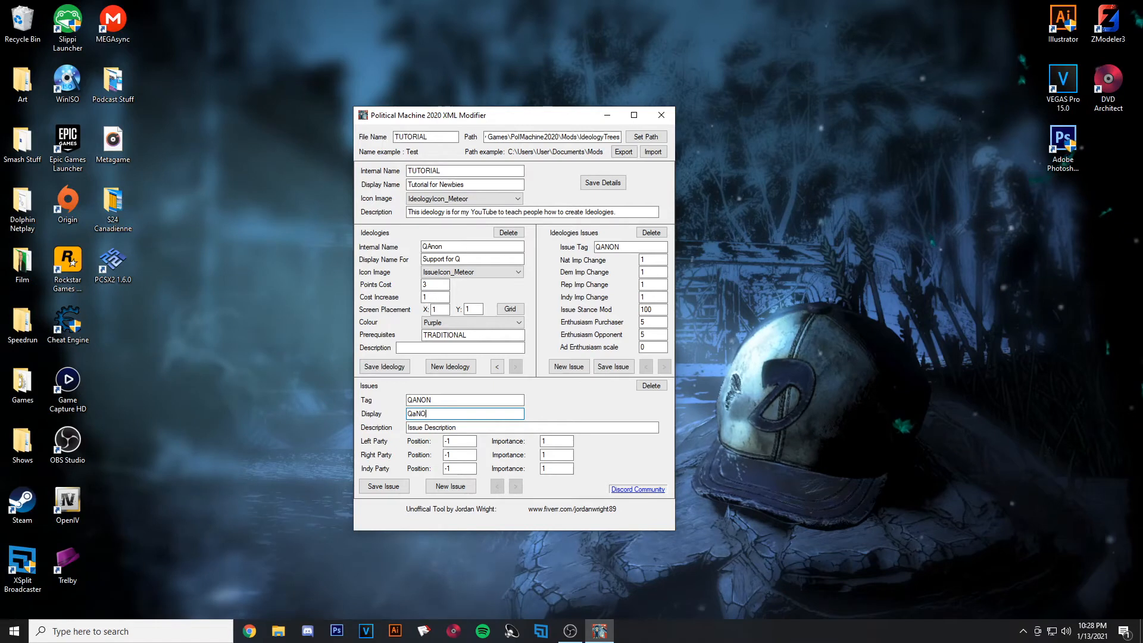
type("Anon")
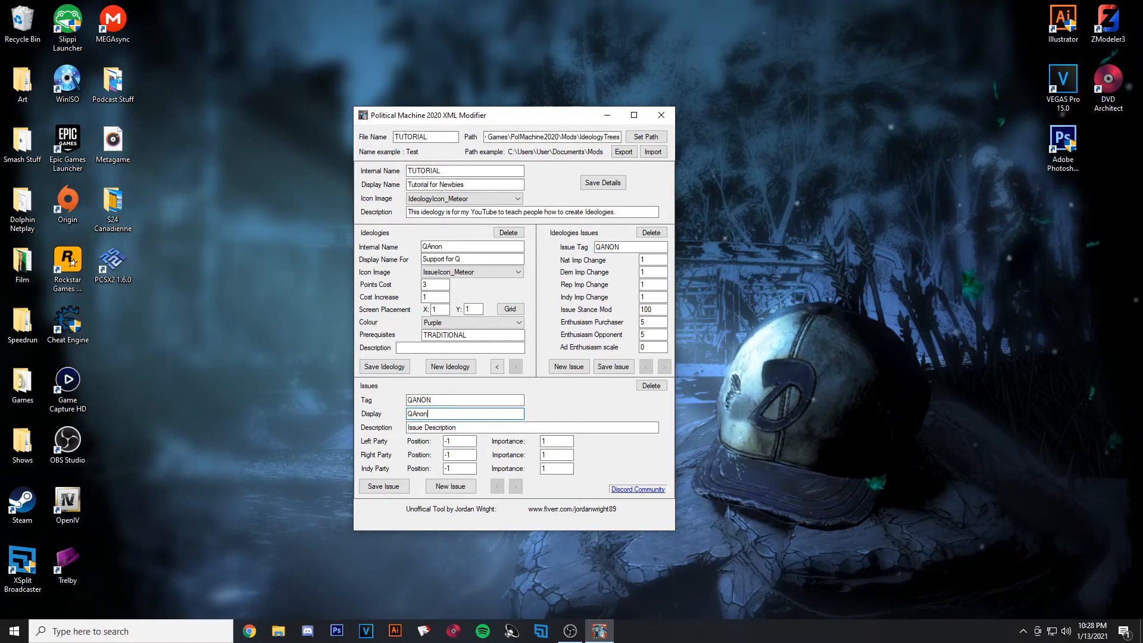
- Enter "QAnon is a far-right conspiracy theory that is kinda crazy bro." as the QANON issue's description
key("Tab")
type("Q")
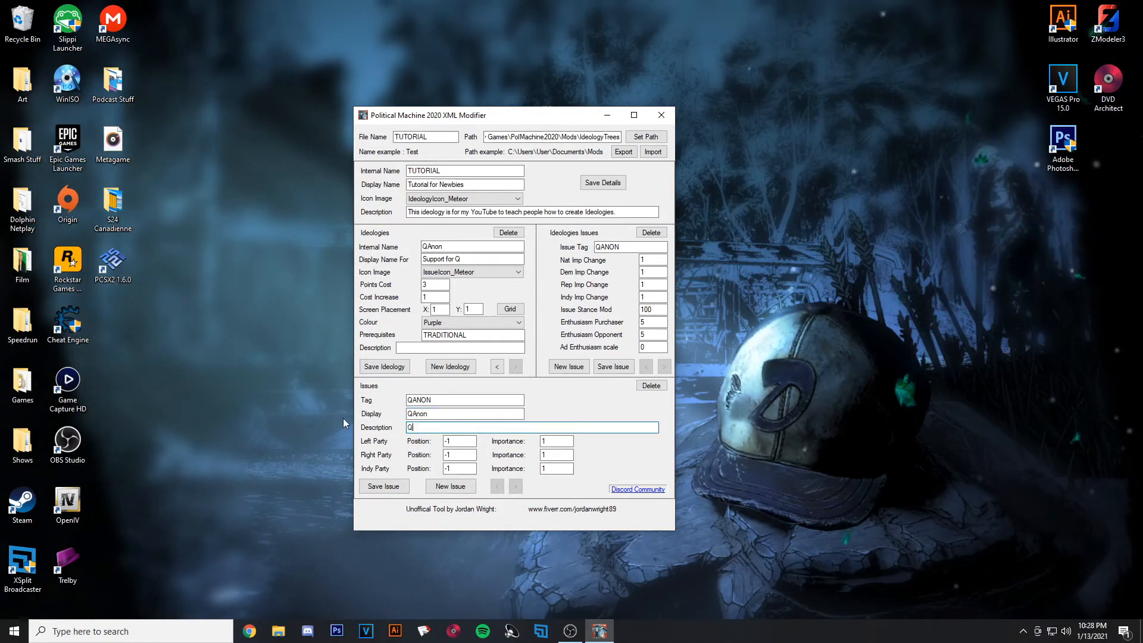
type("Anon is a ")
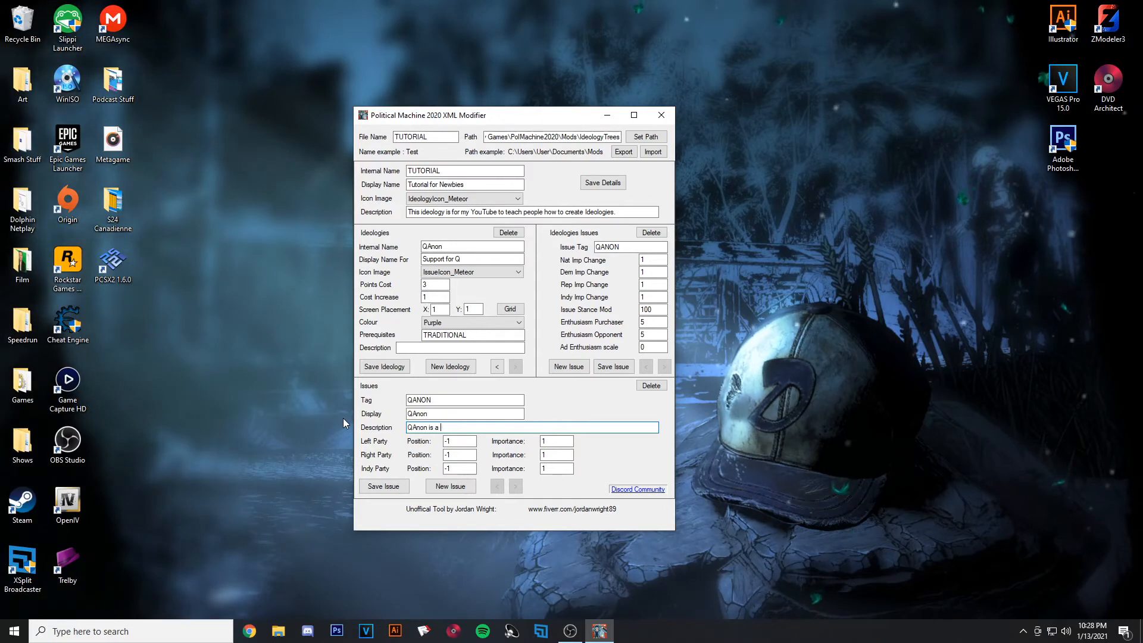
type("far-right conspiracy")
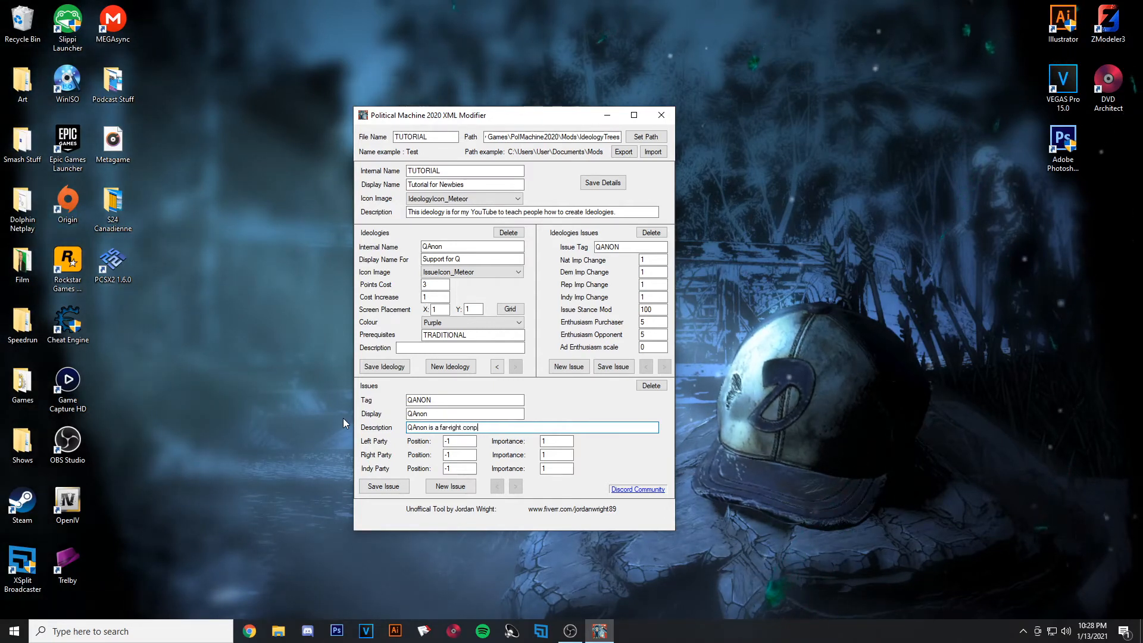
type(" theory ")
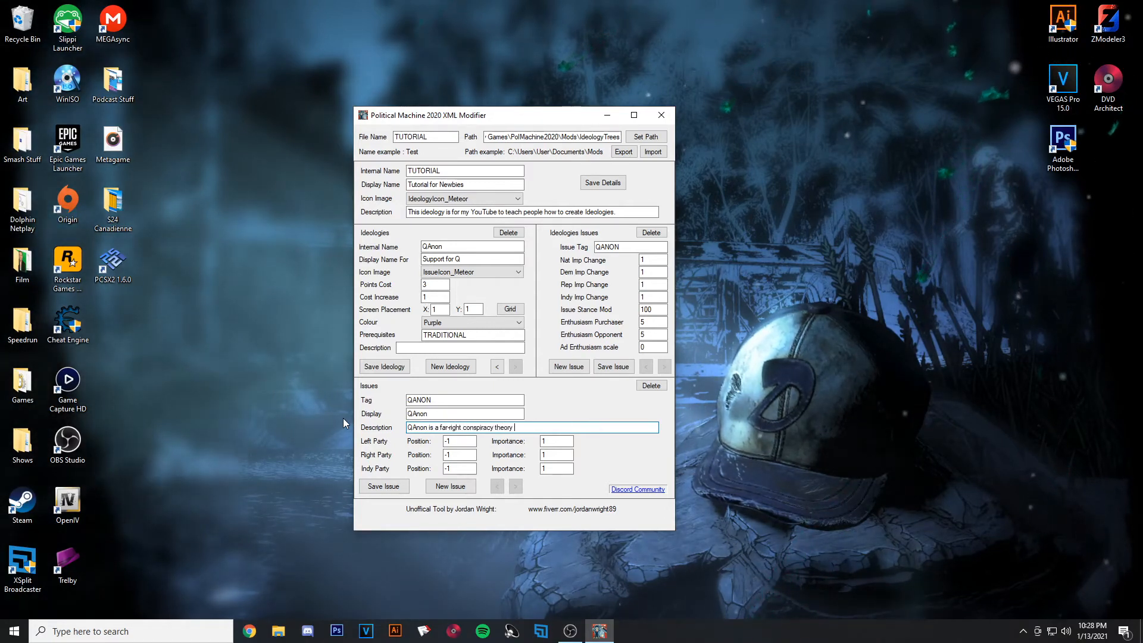
type("that is kinda crazy bre")
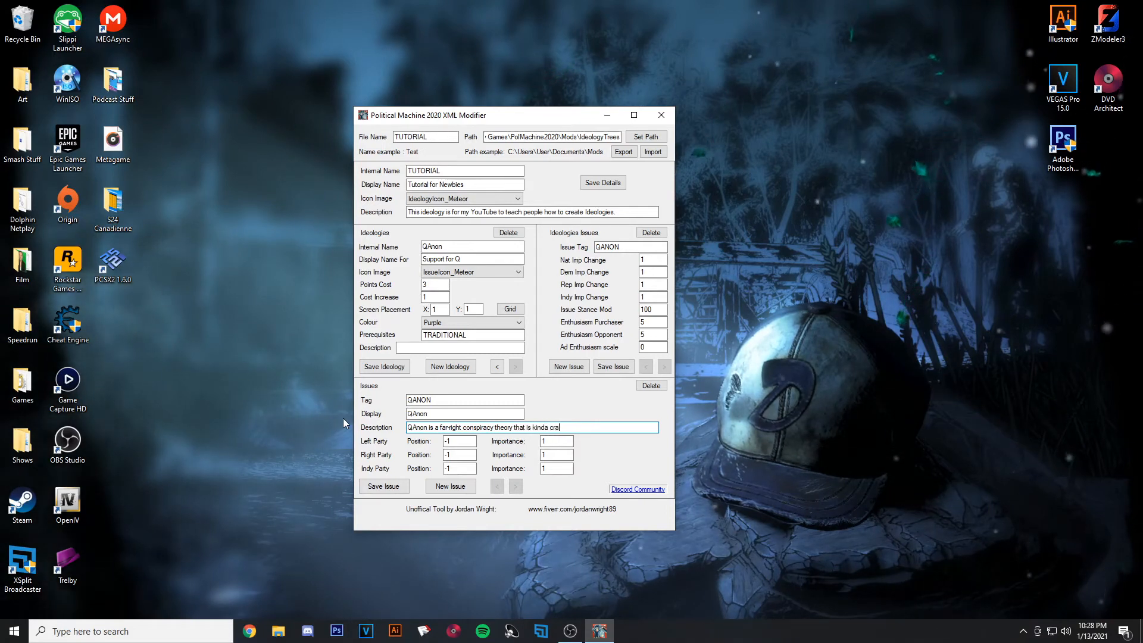
key("BackSpace")
type("o.")
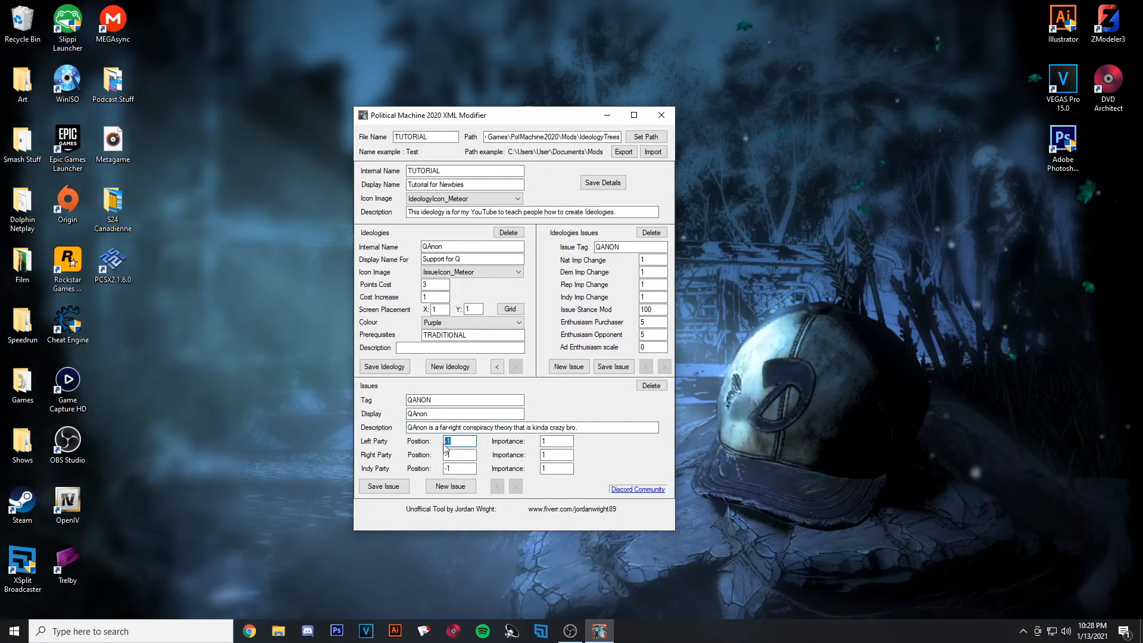
- Set the QANON issue's positions to -5 for the Left Party, 0 for the Right Party and -2 for the Indy Party
double_click(447, 441)
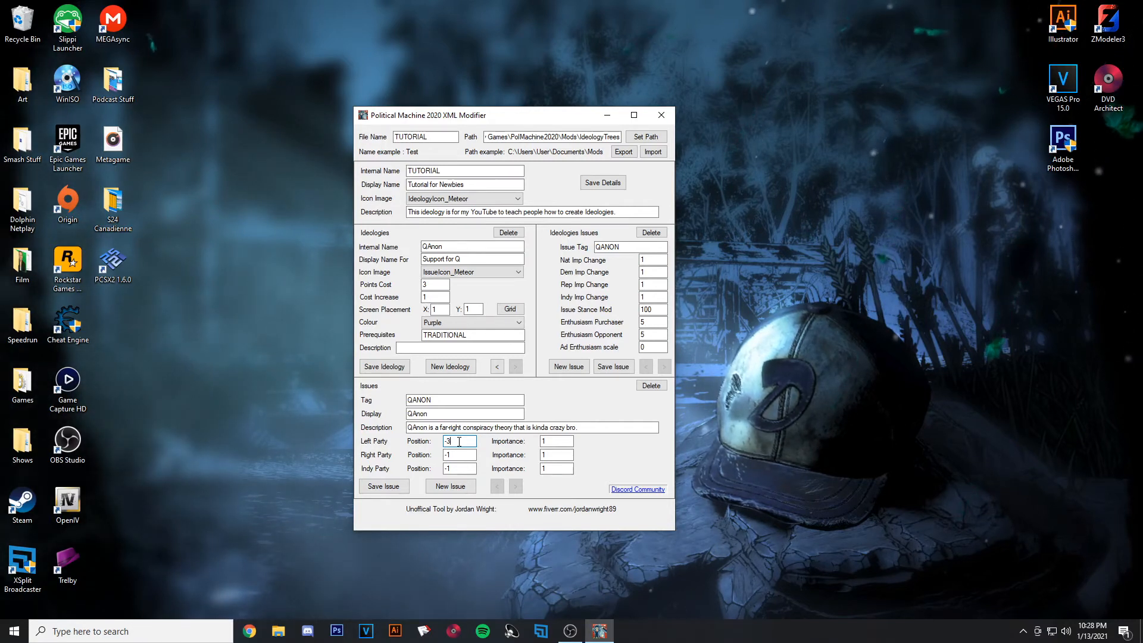
left_click_drag(459, 442, 446, 442)
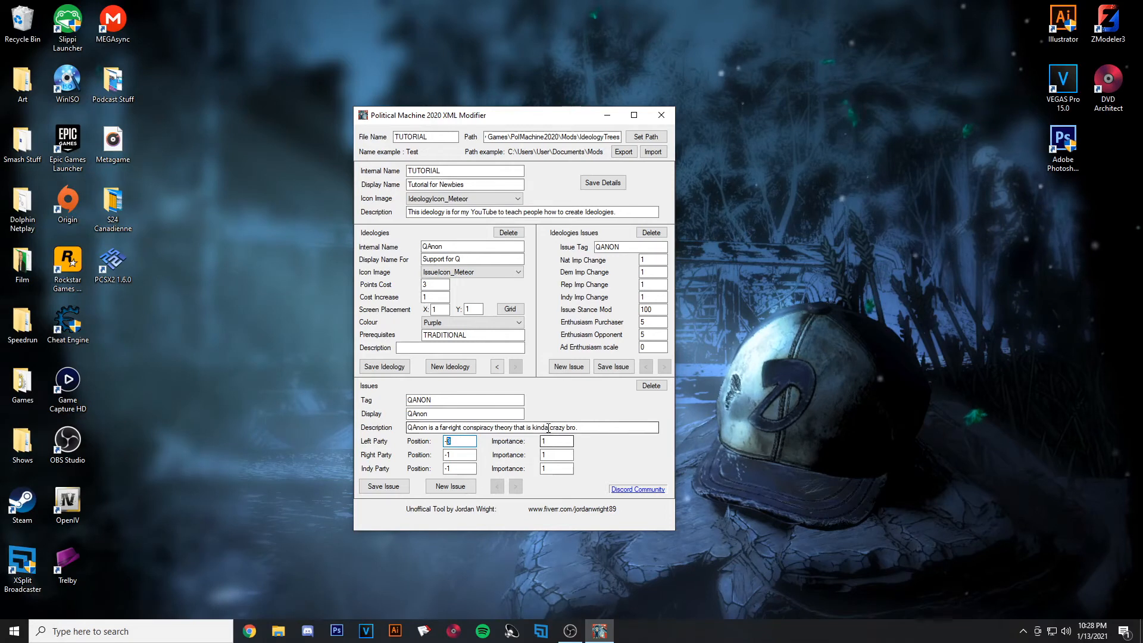
type("5")
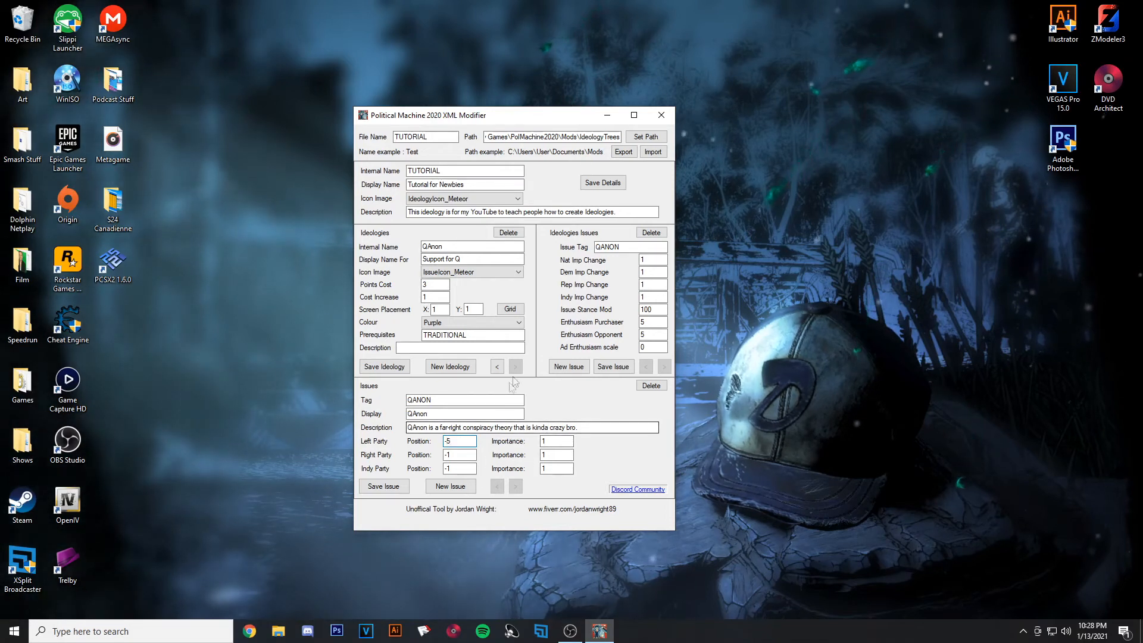
left_click_drag(458, 456, 428, 458)
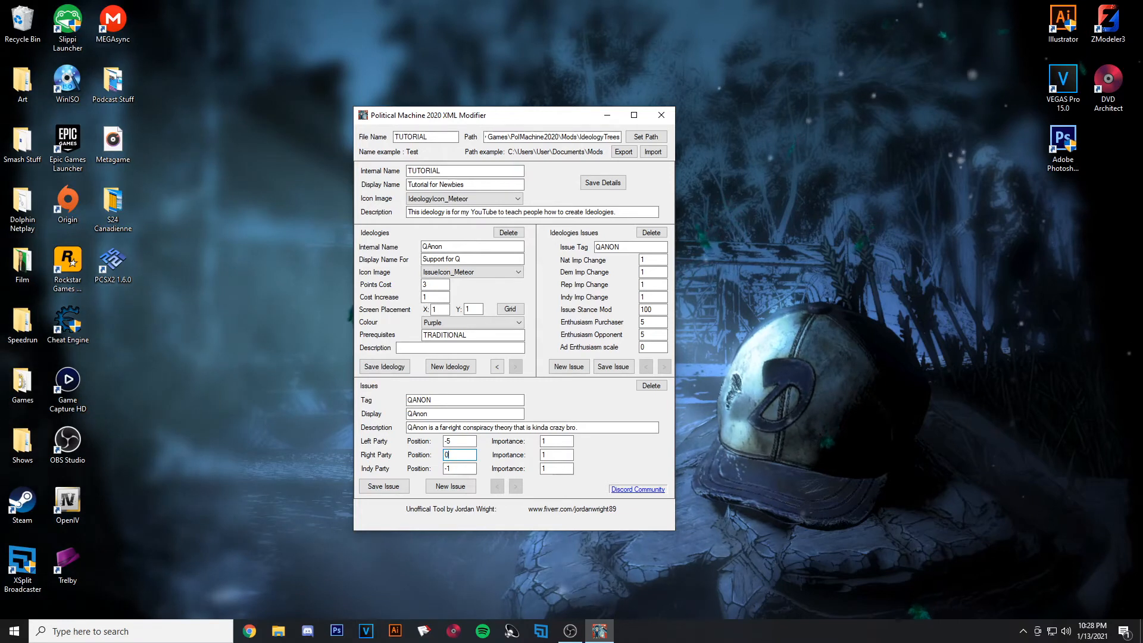
type("0")
left_click_drag(460, 468, 428, 472)
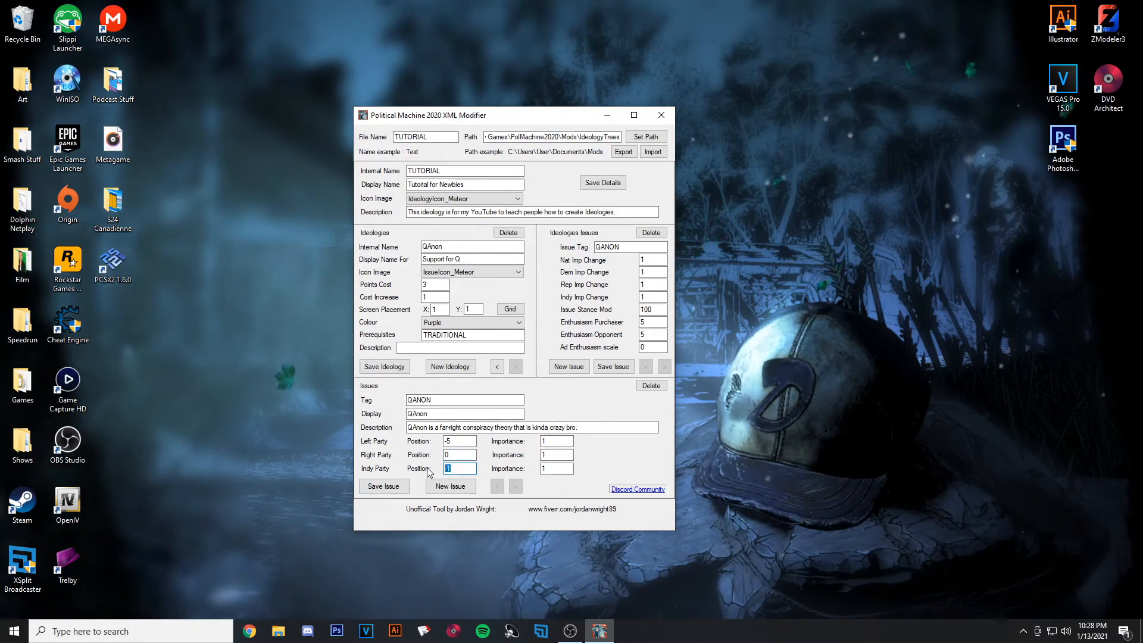
type("-2")
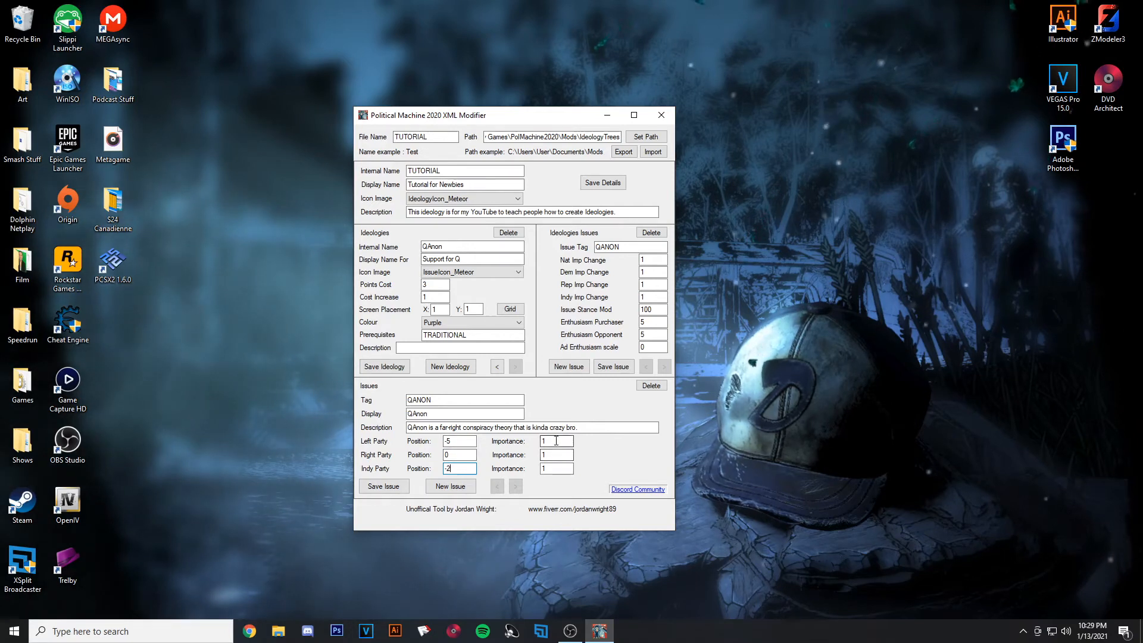
key("Tab")
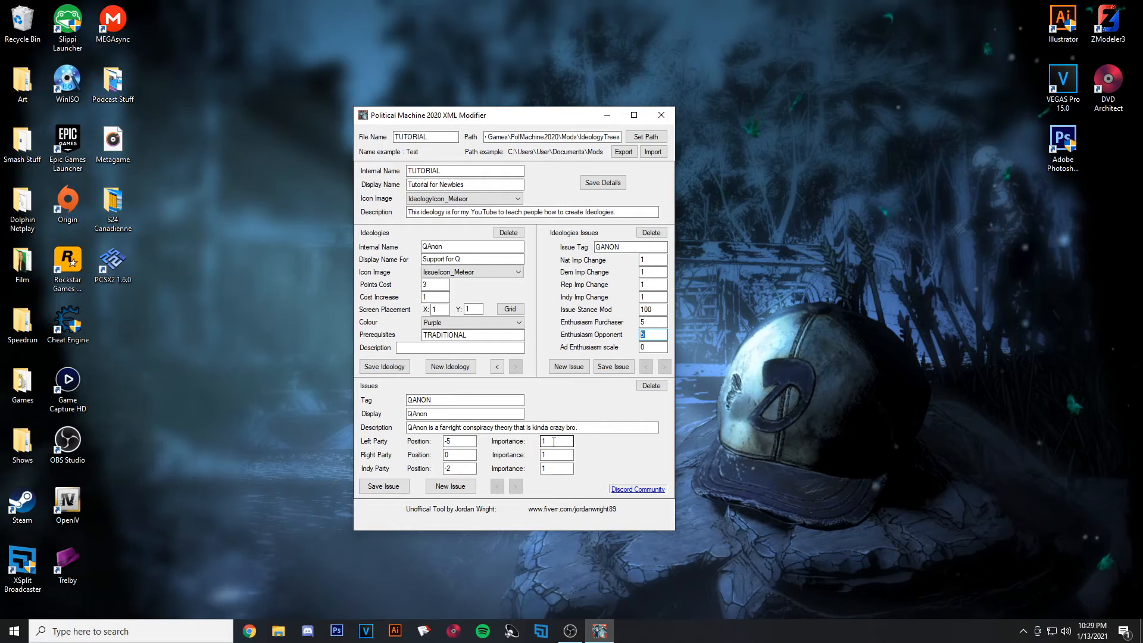
- Save the custom QANON issue, the ideology issue and the QAnon ideology
left_click(374, 487)
left_click(602, 368)
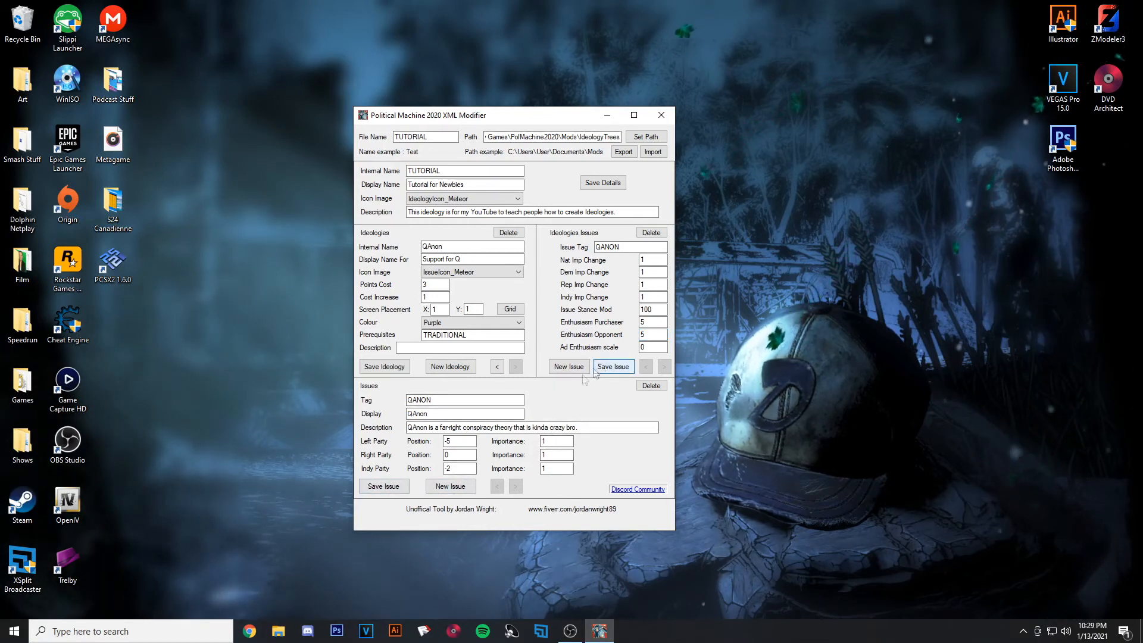
left_click(388, 369)
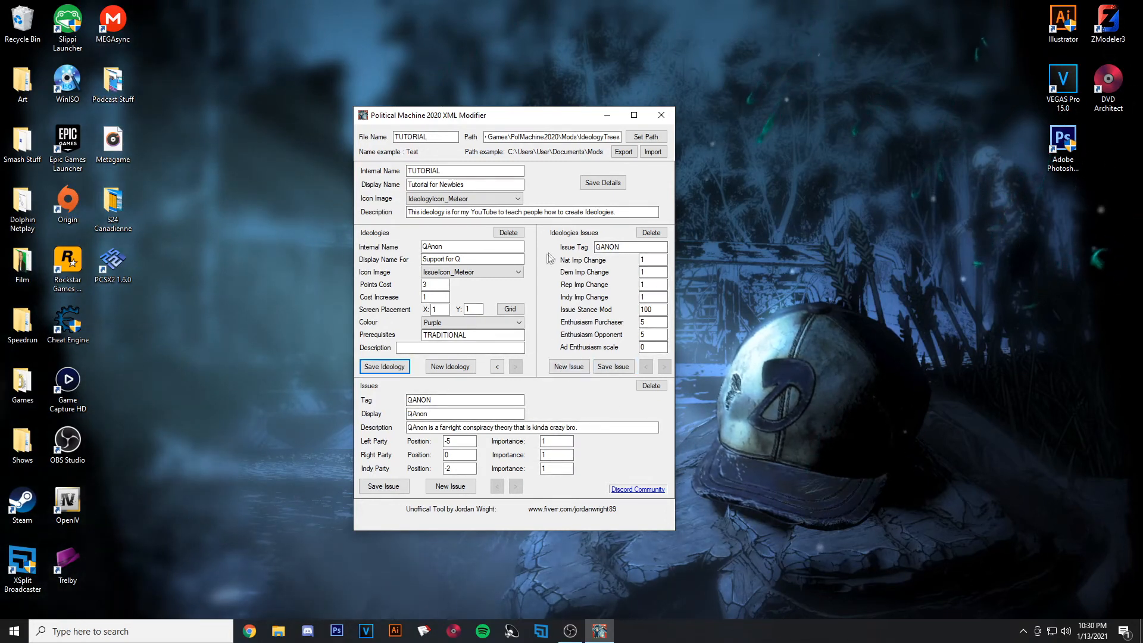
- Add a second ideology issue tagged LGBTQRIGHTS with sample Imp Change values of 2 for Nat, 43 for Dem and 545 for Rep
left_click(569, 366)
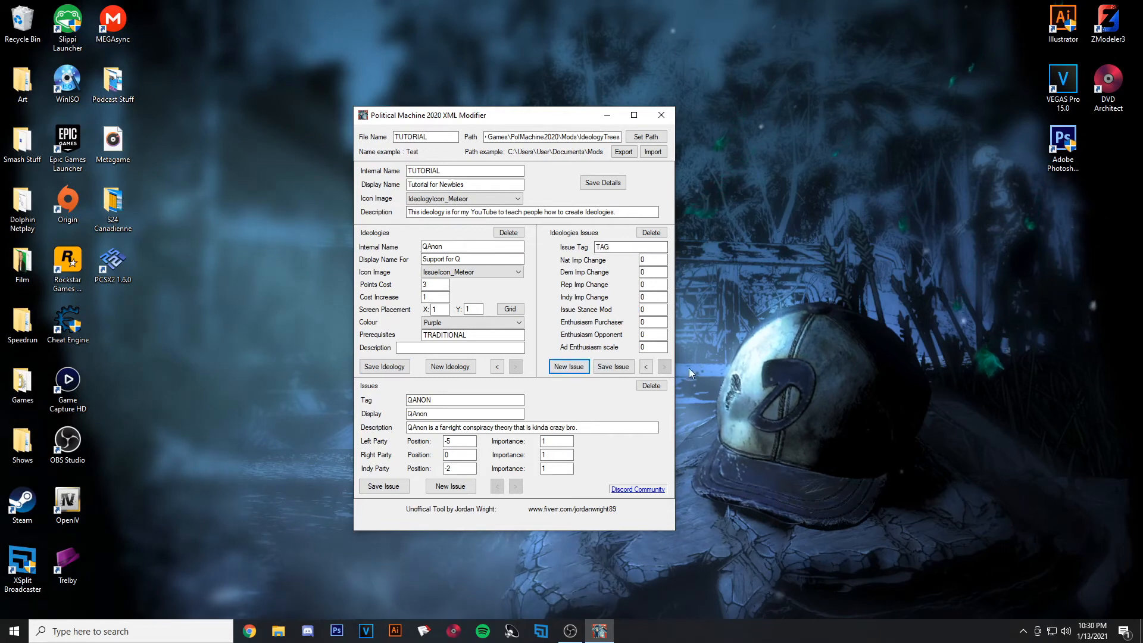
double_click(618, 247)
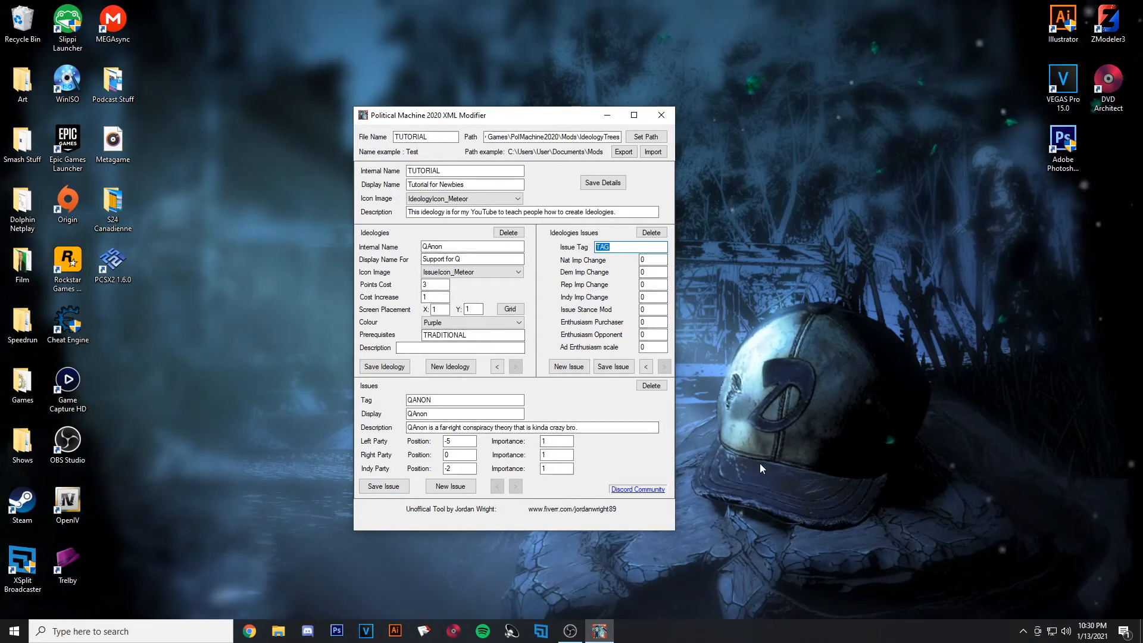
type("LGBT")
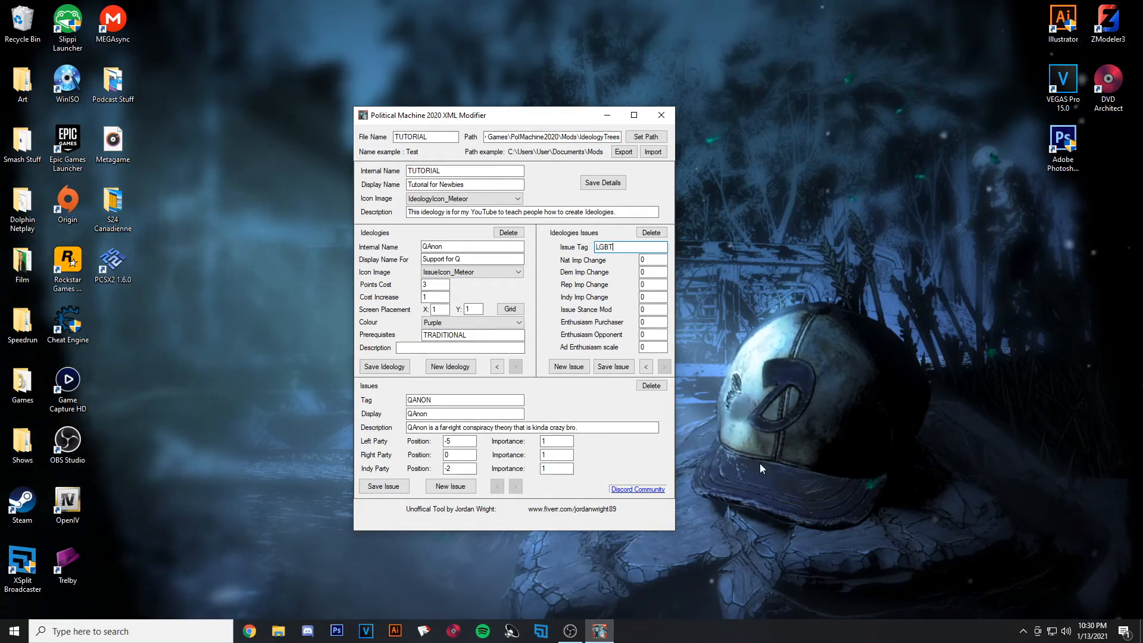
type("Q")
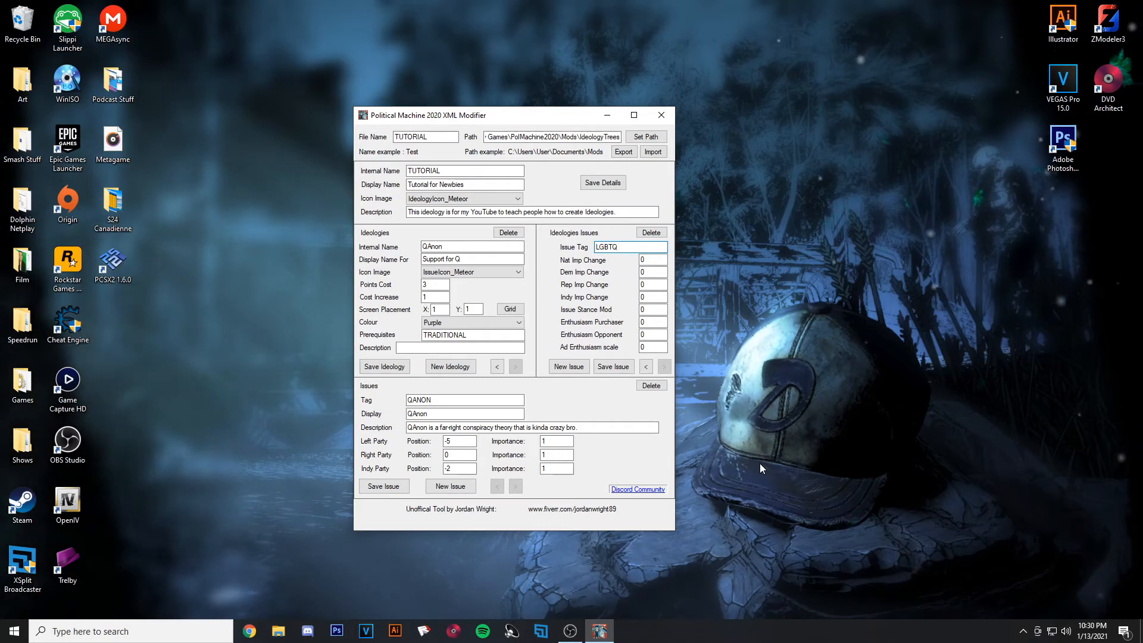
type("RIGHTS")
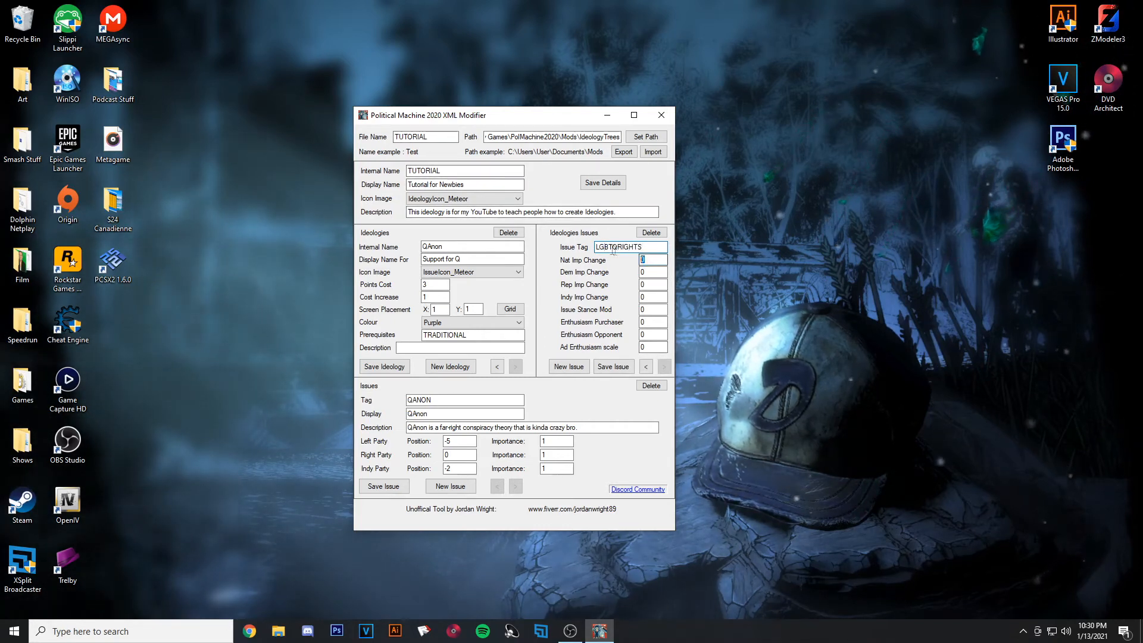
key("Tab")
type("545")
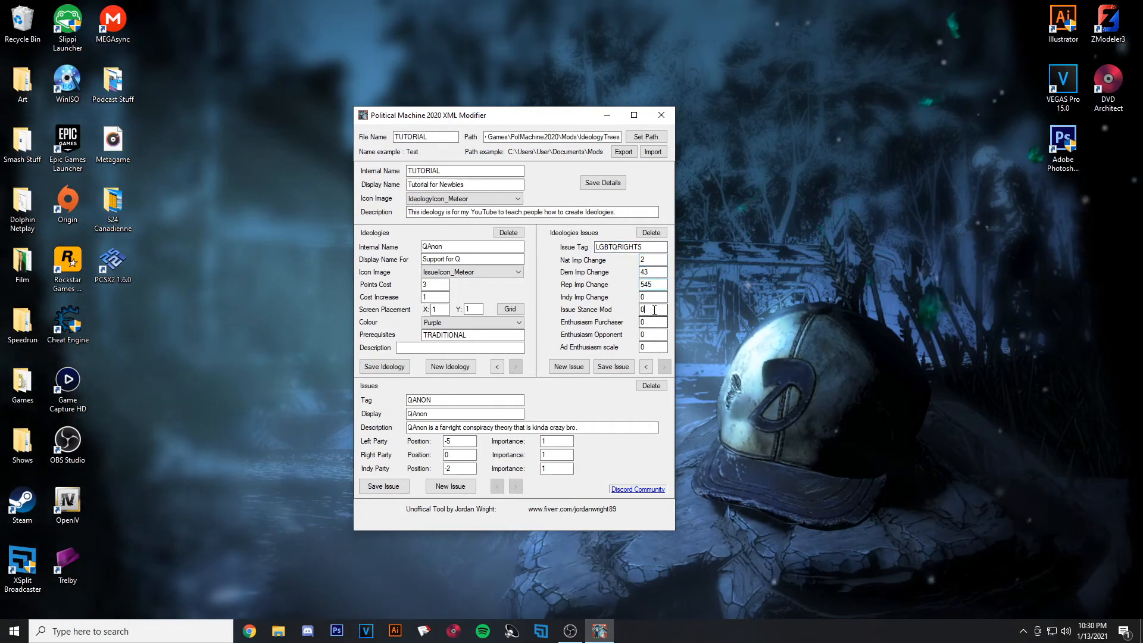
type("34534")
key("Tab")
type("4353")
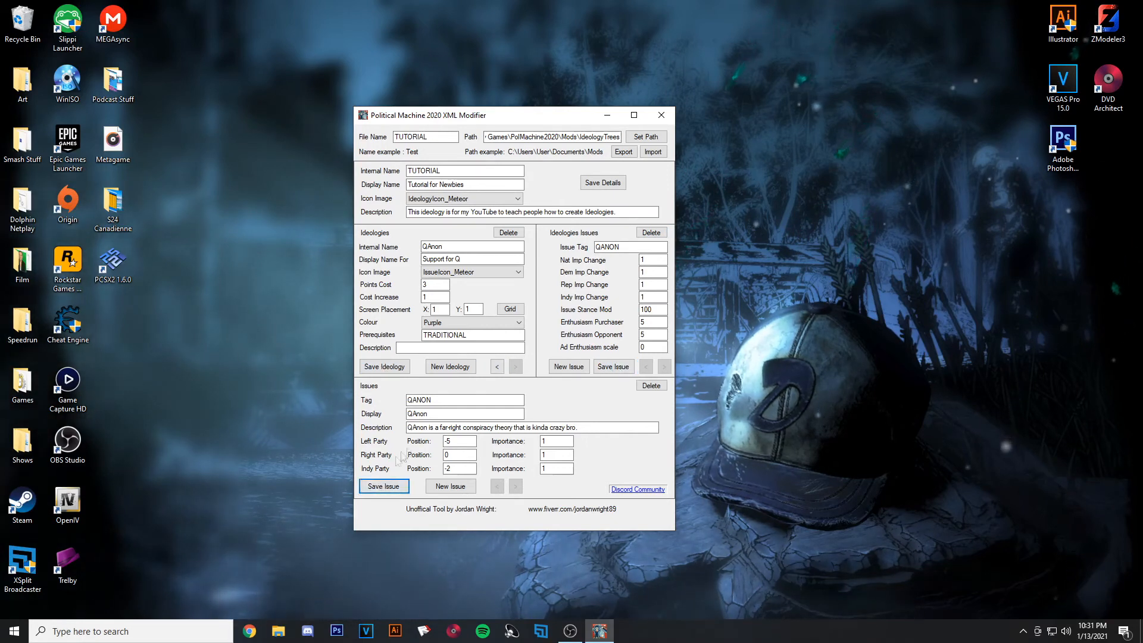
- Save the details of the TUTORIAL ideology tree
left_click(603, 183)
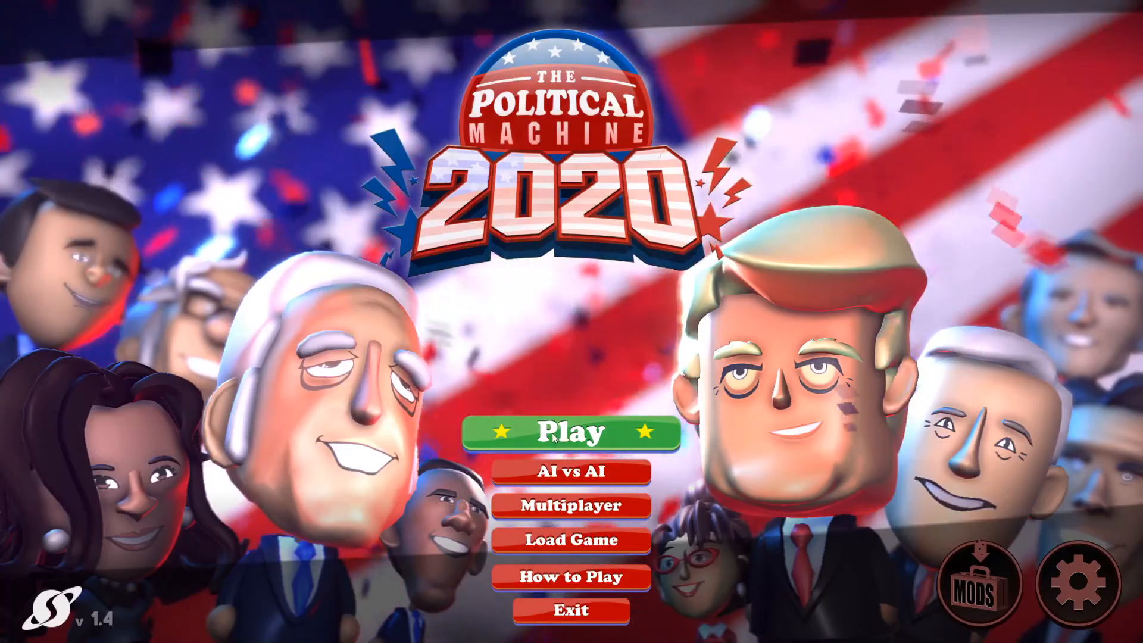
- In The Political Machine 2020, set up a new game as Republican at Normal difficulty and start creating a custom candidate
left_click(555, 438)
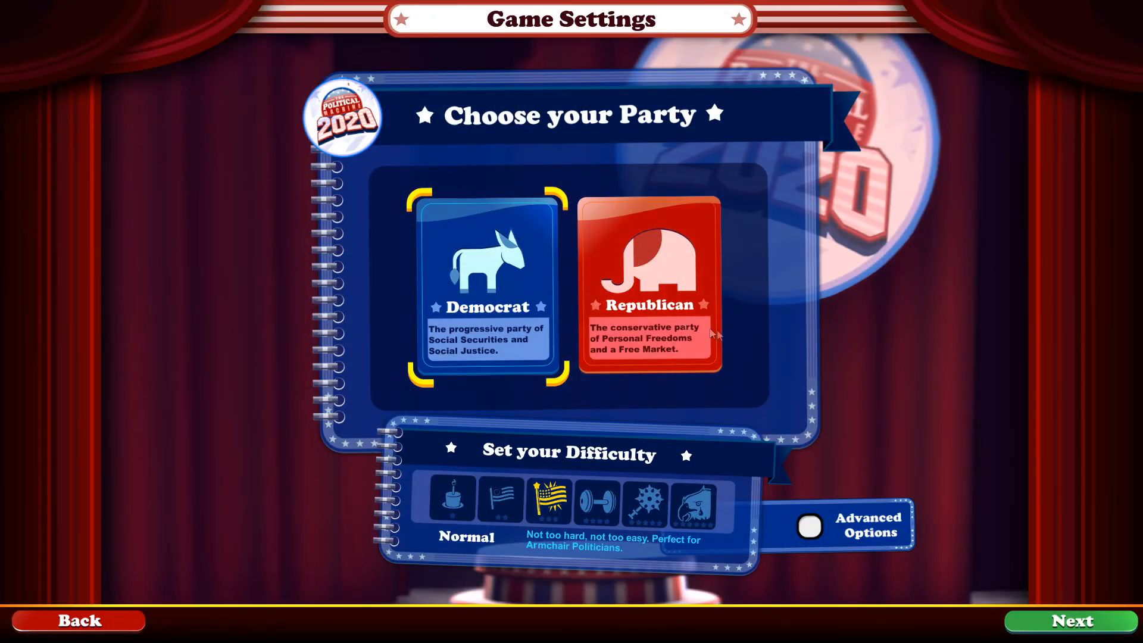
left_click(637, 337)
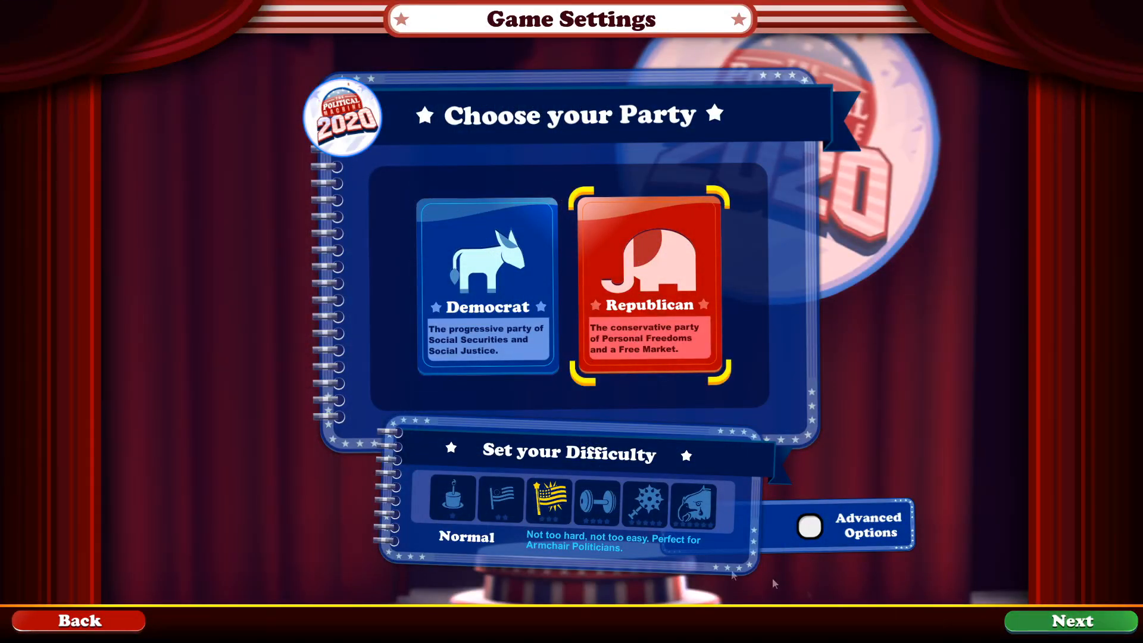
left_click(1066, 621)
left_click(245, 521)
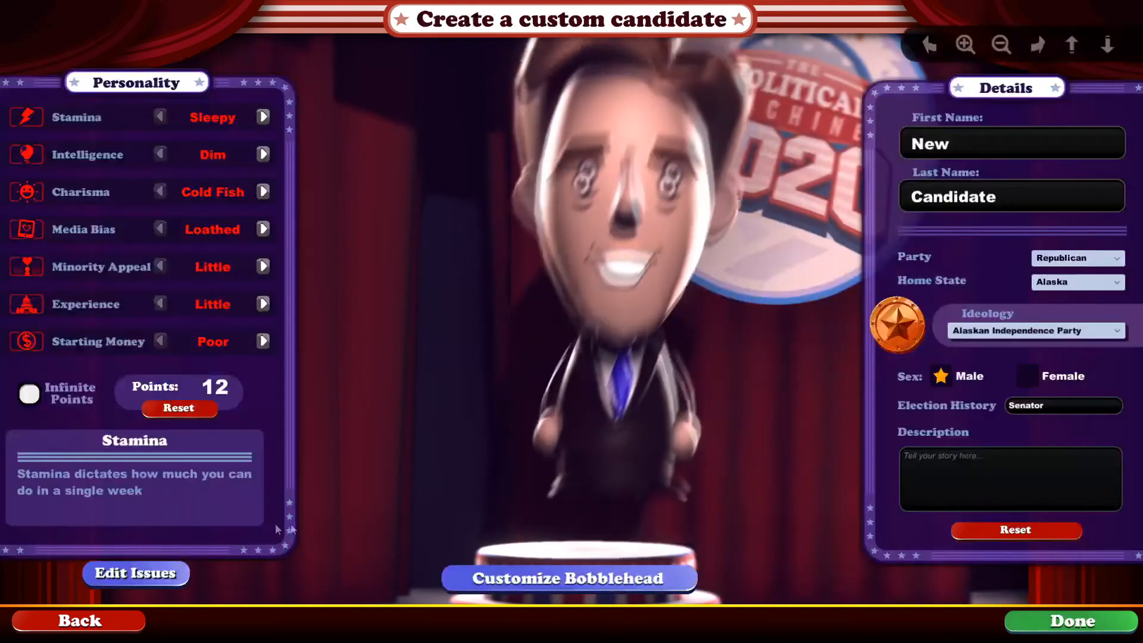
- Set the custom candidate's ideology to Tutorial for Newbies and finish creating the candidate
left_click(1010, 329)
scroll(1005, 375, "down", 3)
scroll(1013, 370, "down", 5)
scroll(1015, 374, "down", 5)
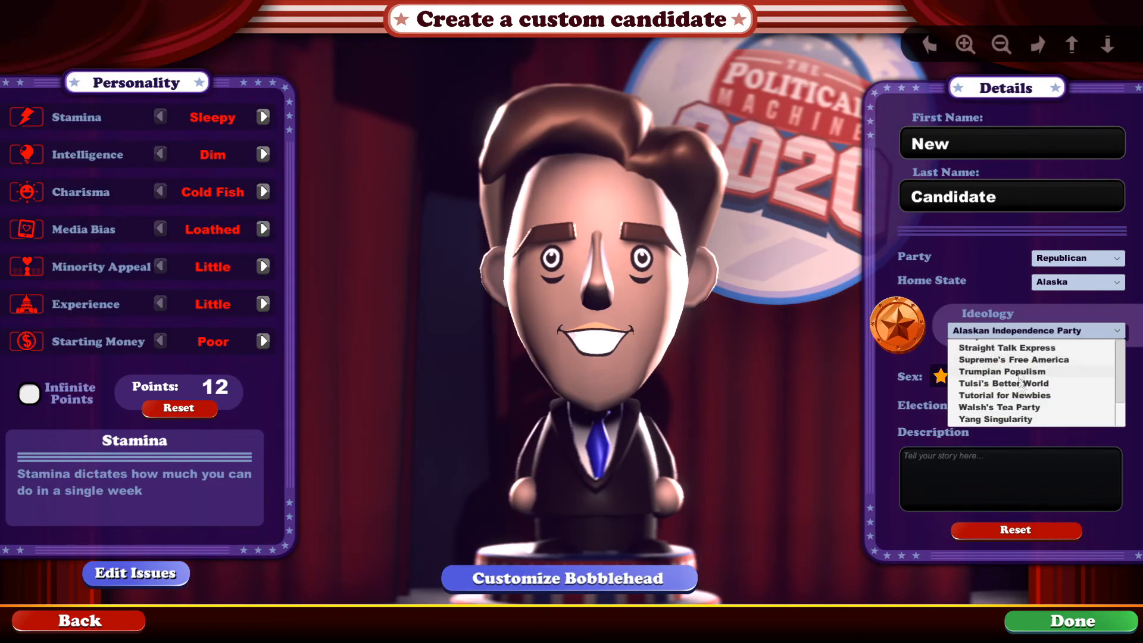
left_click(1014, 397)
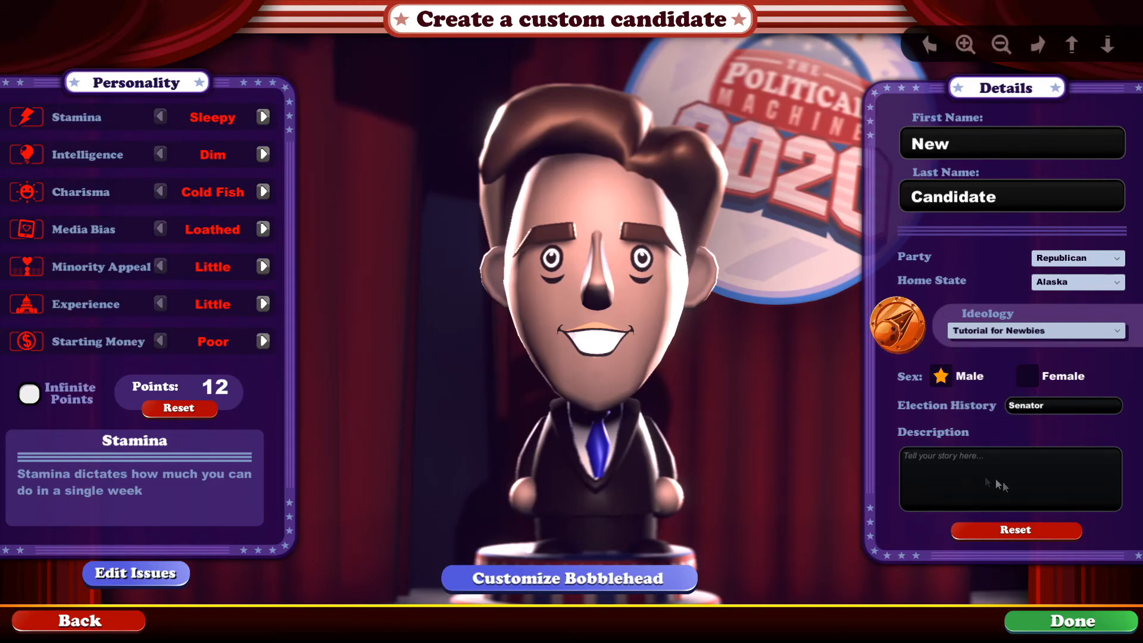
left_click(1035, 629)
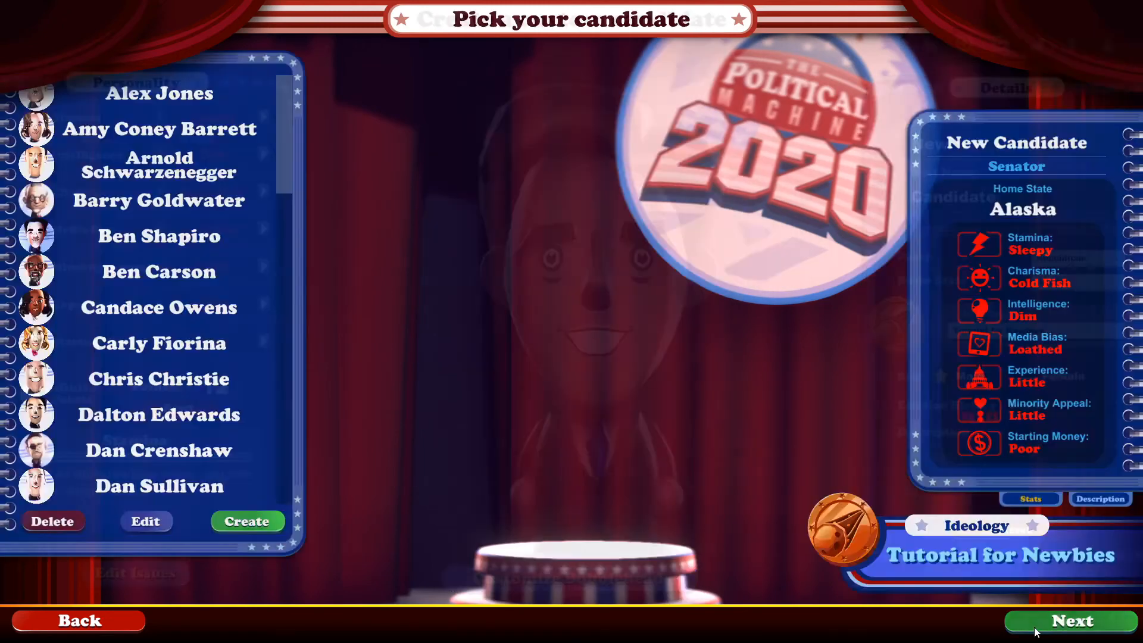
- Start the campaign with the new candidate, past the introductory messages, and inspect the Tutorial for Newbies ideology tree
left_click(1063, 622)
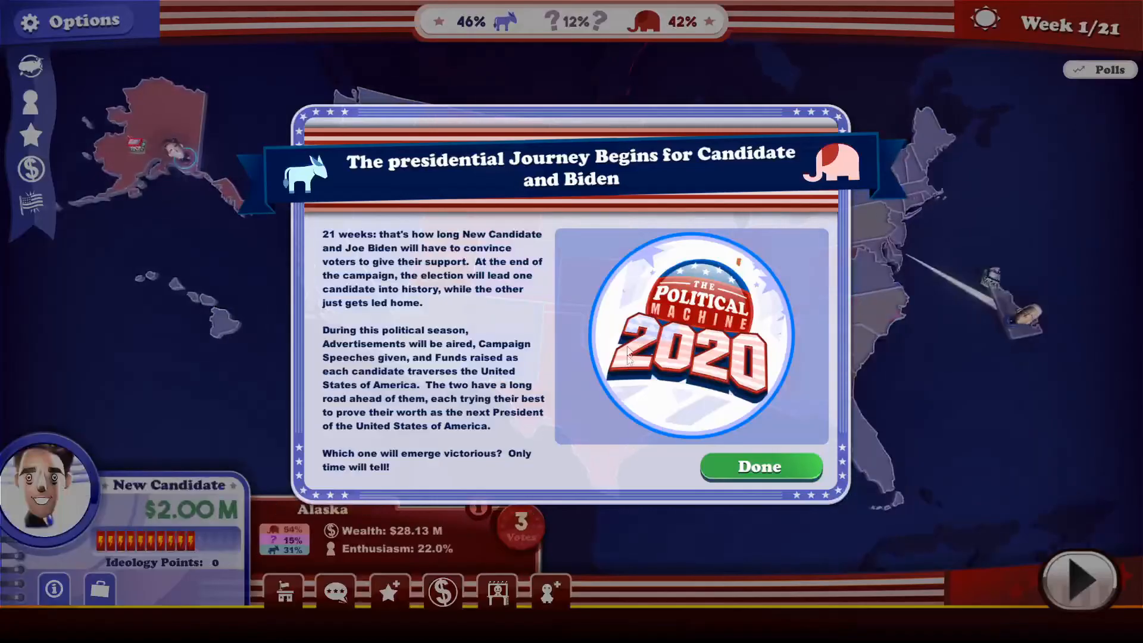
left_click(754, 469)
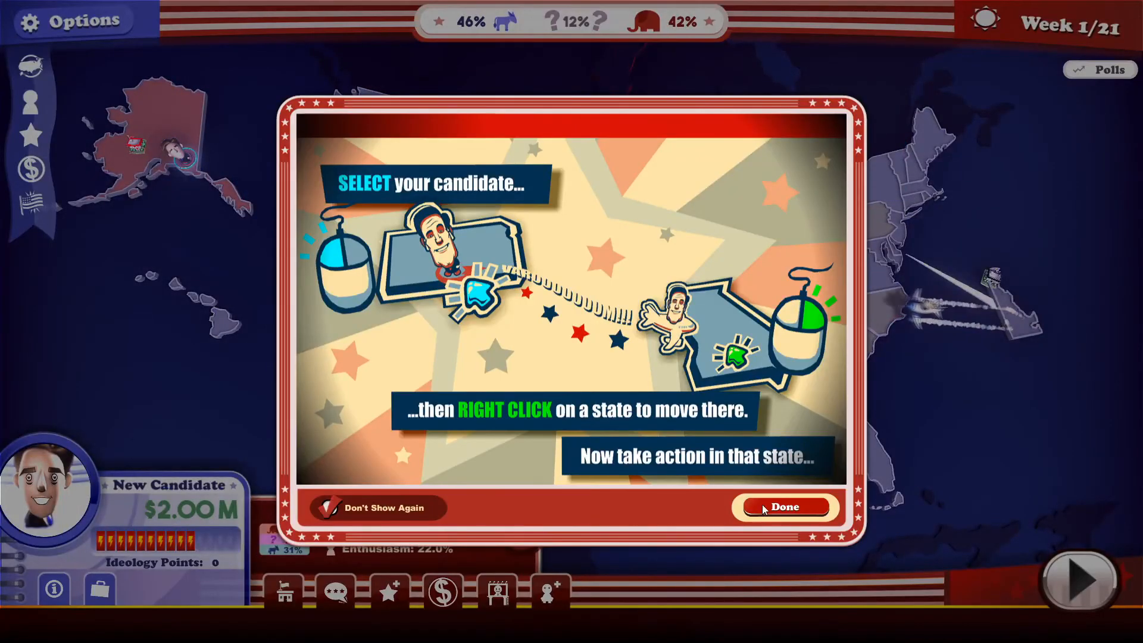
left_click(764, 508)
left_click(393, 591)
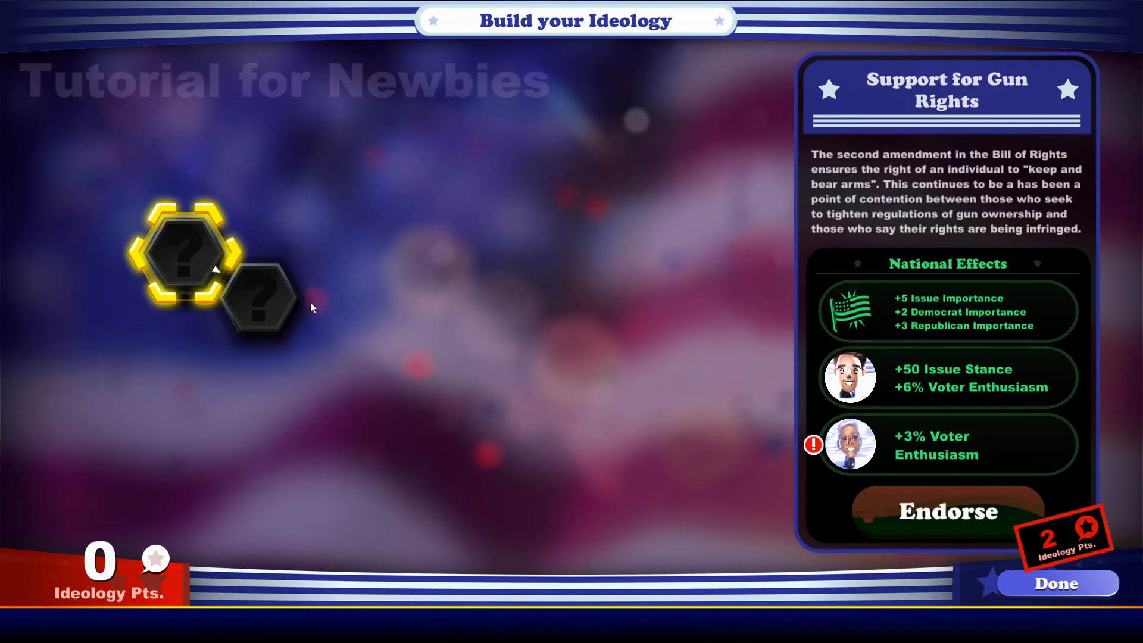
left_click_drag(186, 280, 329, 377)
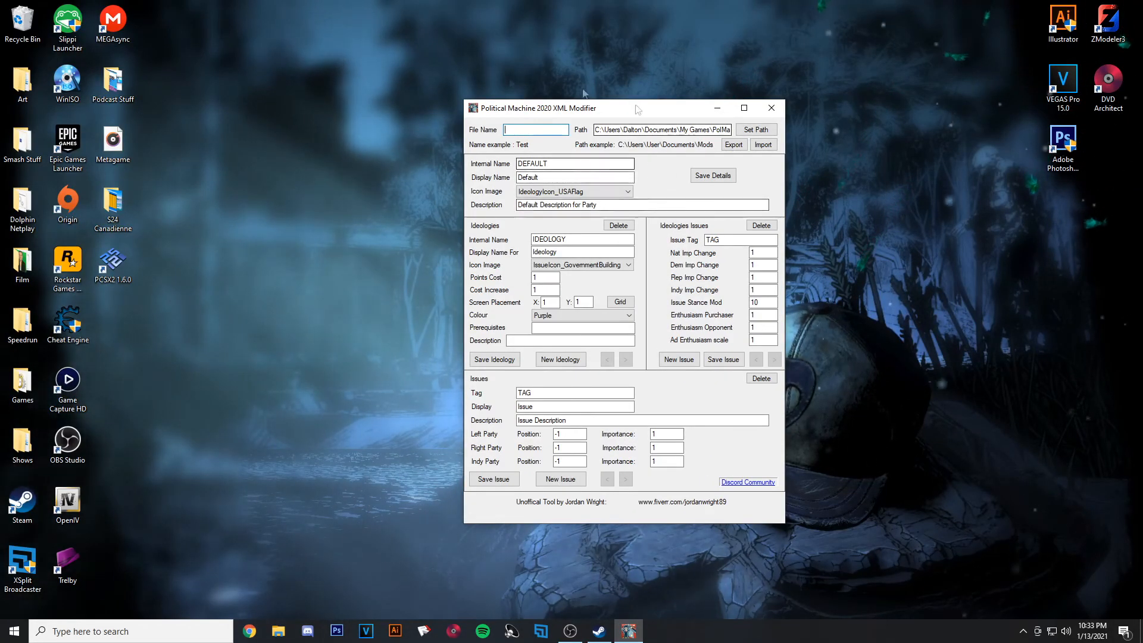
- In the Political Machine 2020 XML Modifier, import the mod file named TUTORIAL
type("TUTORI")
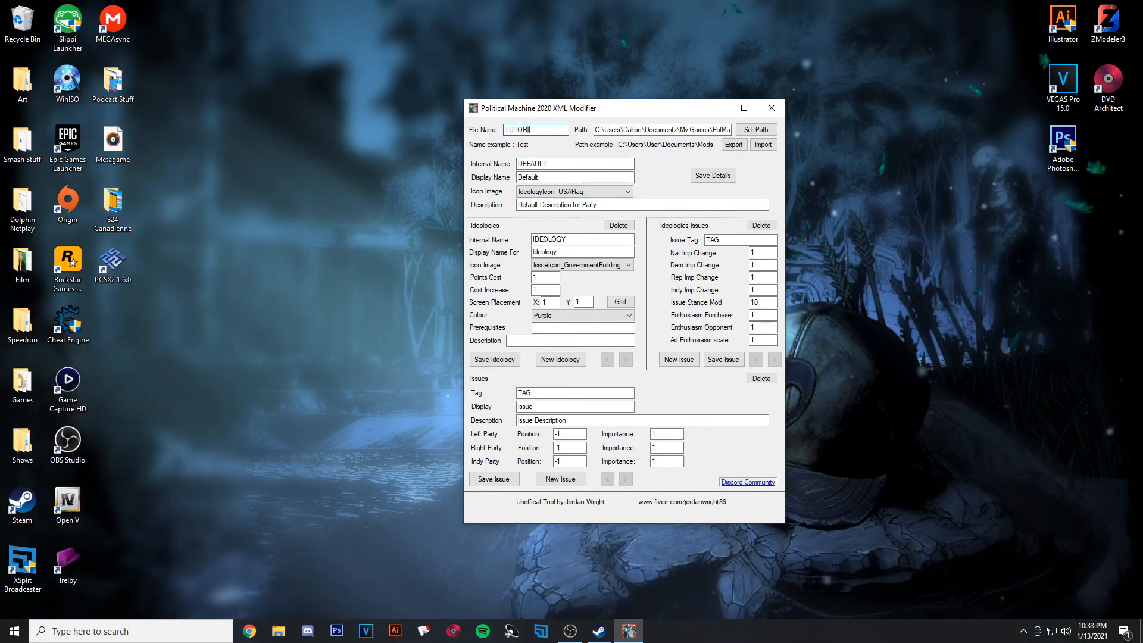
type("AL")
left_click(763, 145)
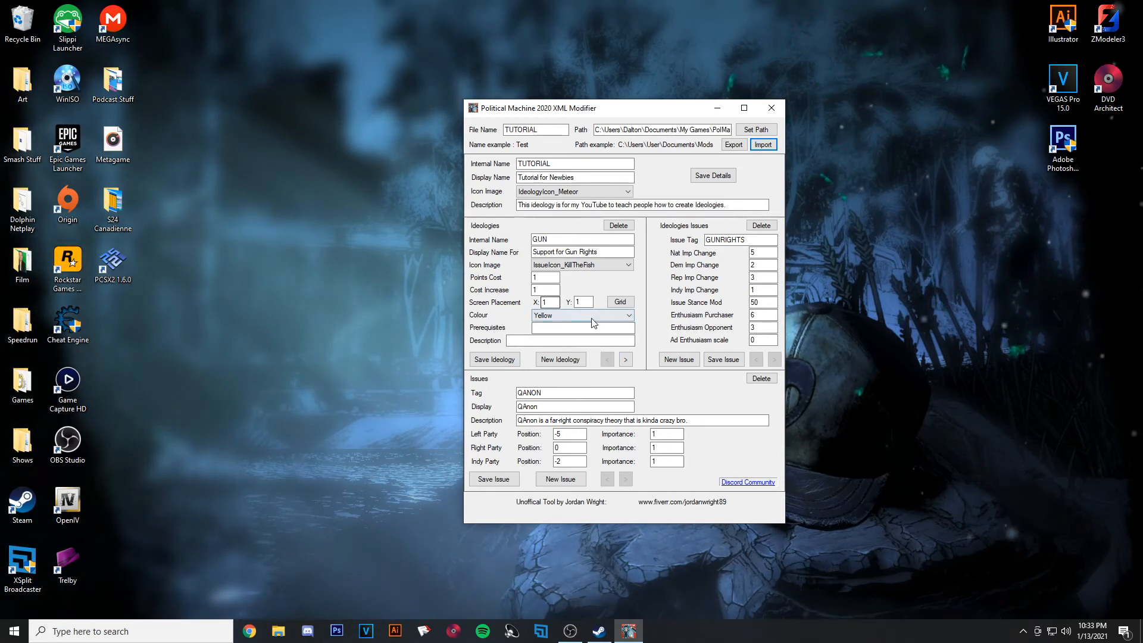
- In the ideology placement grid, replace QAnon with GUN in the hexagon that has the Meteor icon and Purple colour
left_click(619, 302)
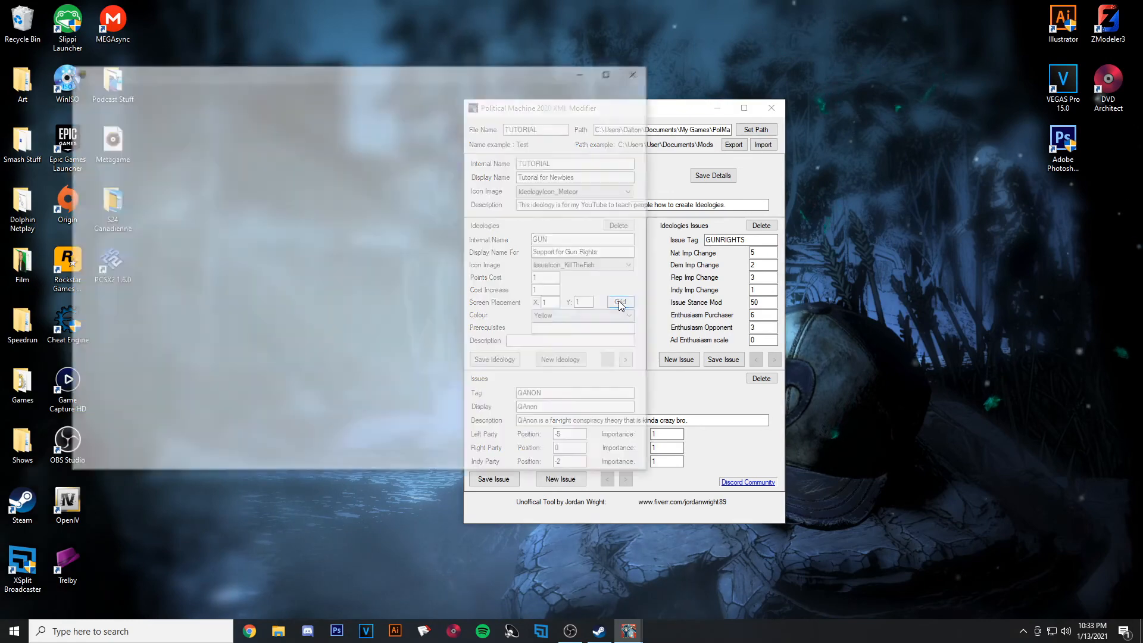
left_click_drag(117, 82, 335, 131)
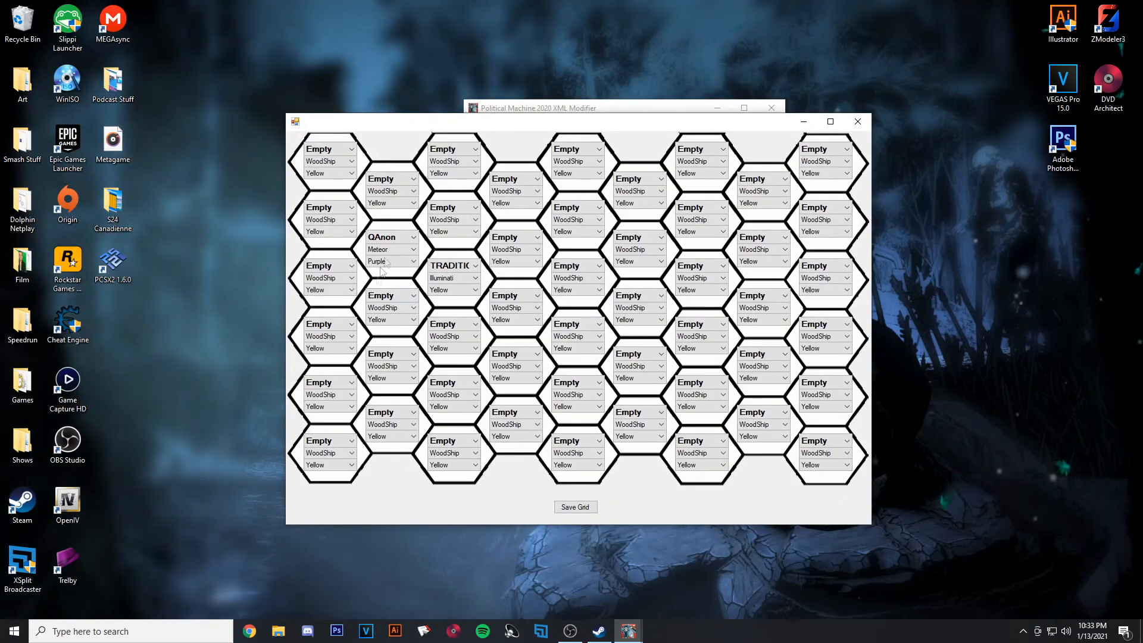
left_click(393, 237)
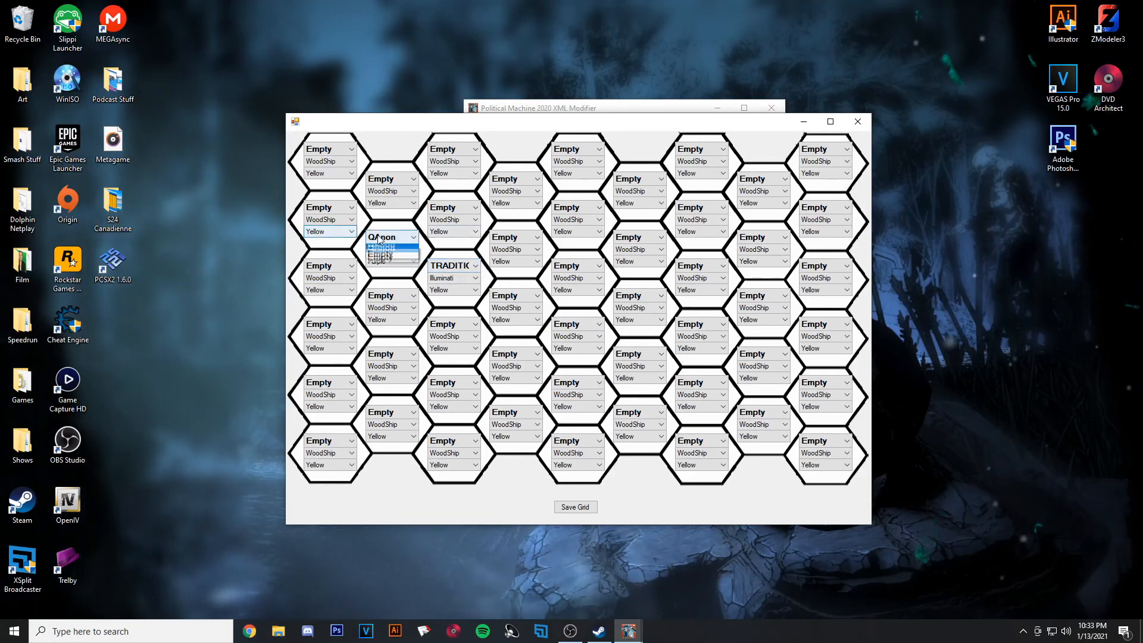
left_click(387, 249)
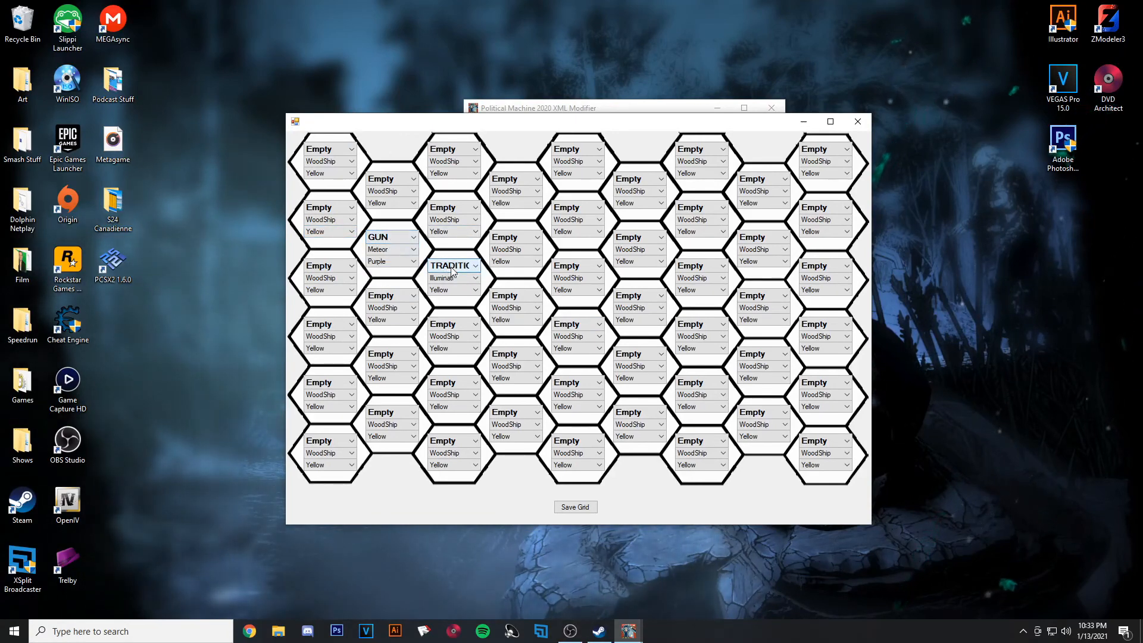
- Place QAnon with the Virus icon in the hexagon diagonally below the traditional values ideology, and save the grid
left_click(505, 296)
left_click(516, 327)
left_click(508, 308)
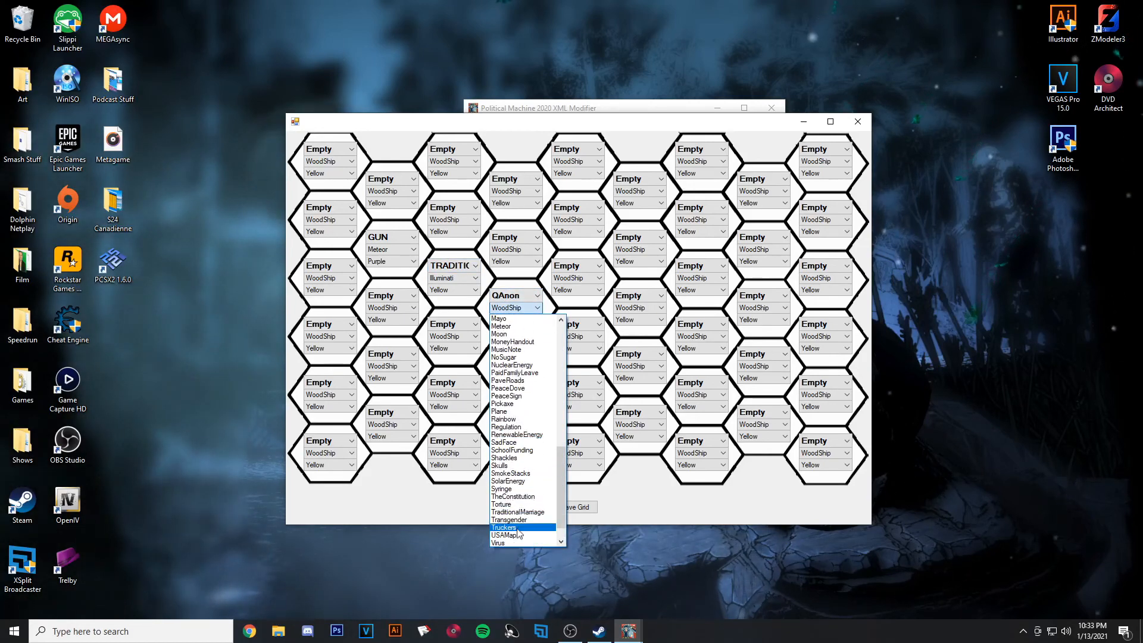
left_click(501, 520)
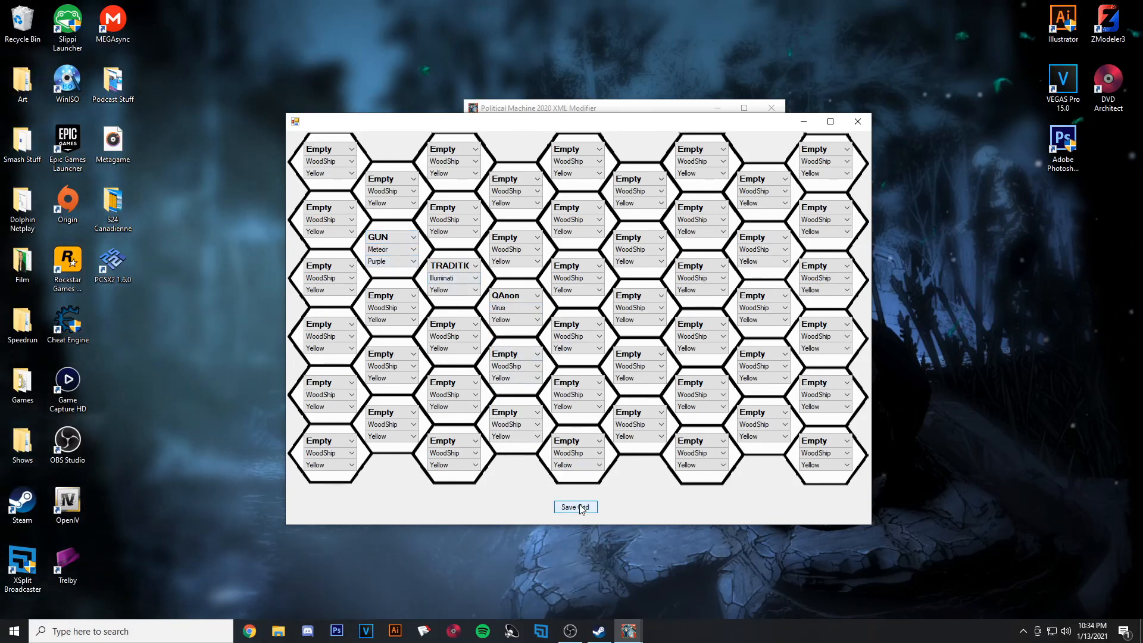
left_click(858, 122)
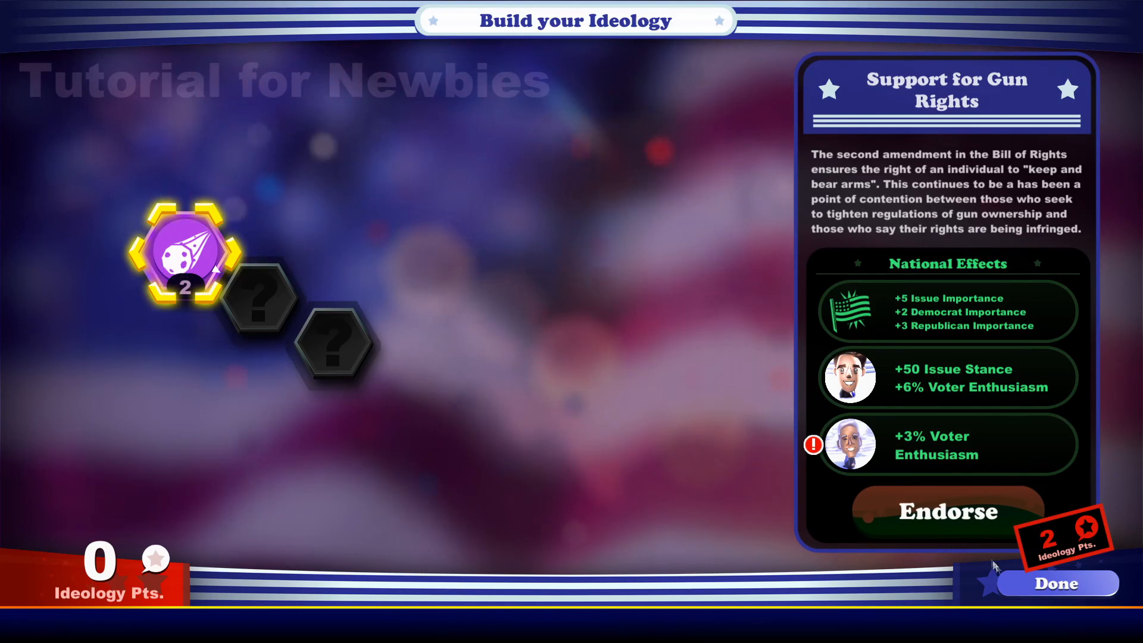
- Back in The Political Machine 2020, endorse Support for Gun Rights and Traditional Values in the ideology tree
left_click(1037, 594)
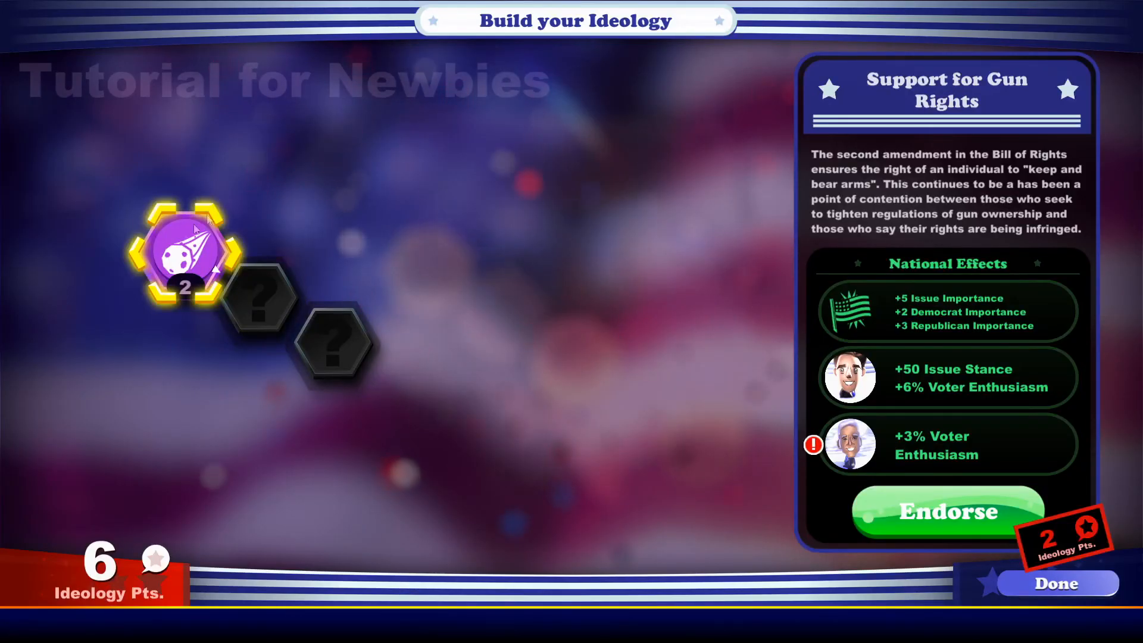
left_click(934, 511)
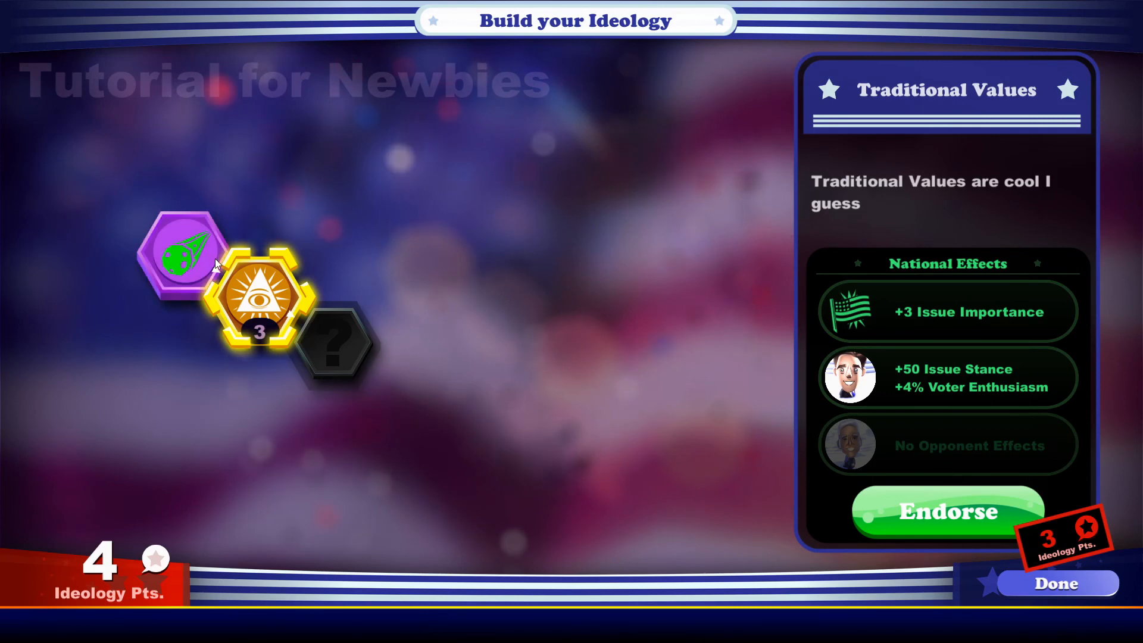
left_click(202, 256)
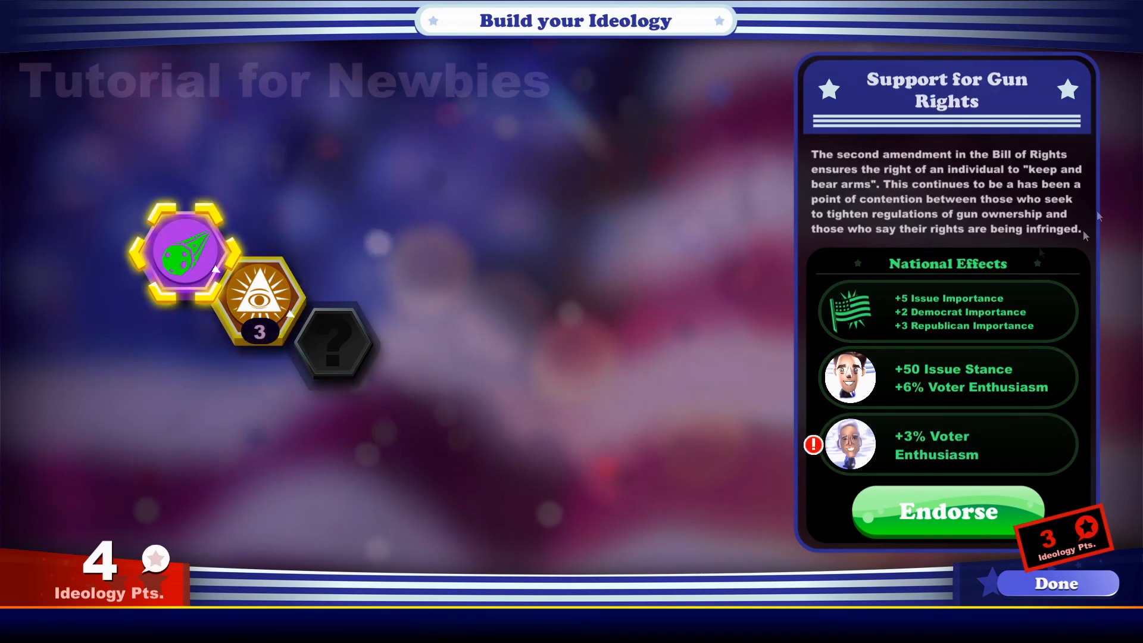
left_click(240, 293)
left_click(943, 516)
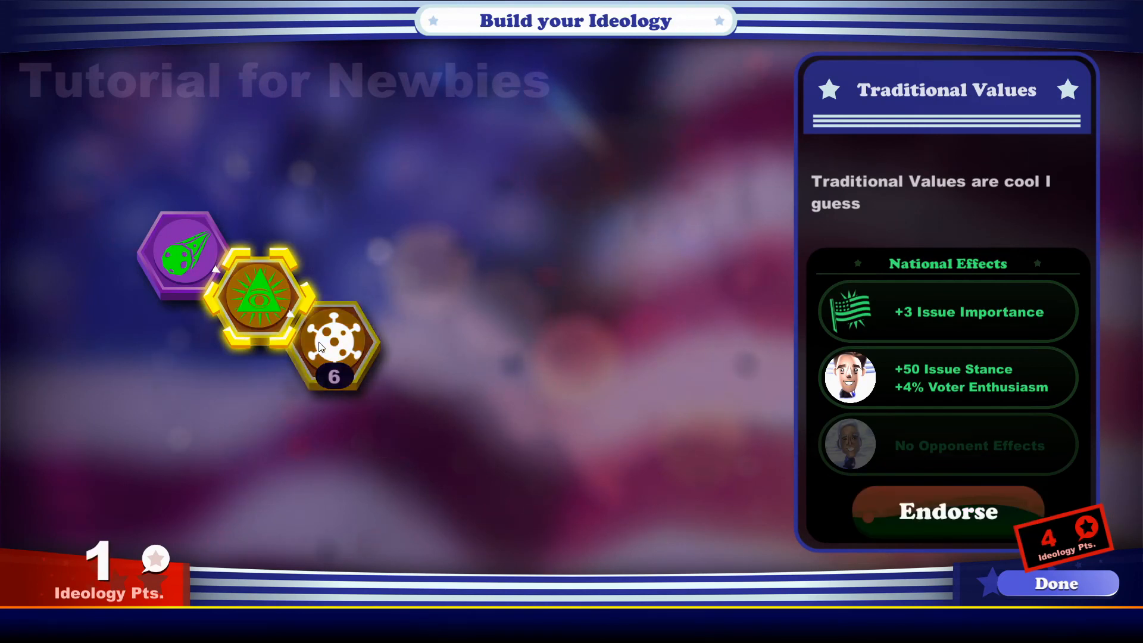
- Examine the effects of the Support for Q ideology, return to the campaign map and reopen the ideology tree
left_click(334, 342)
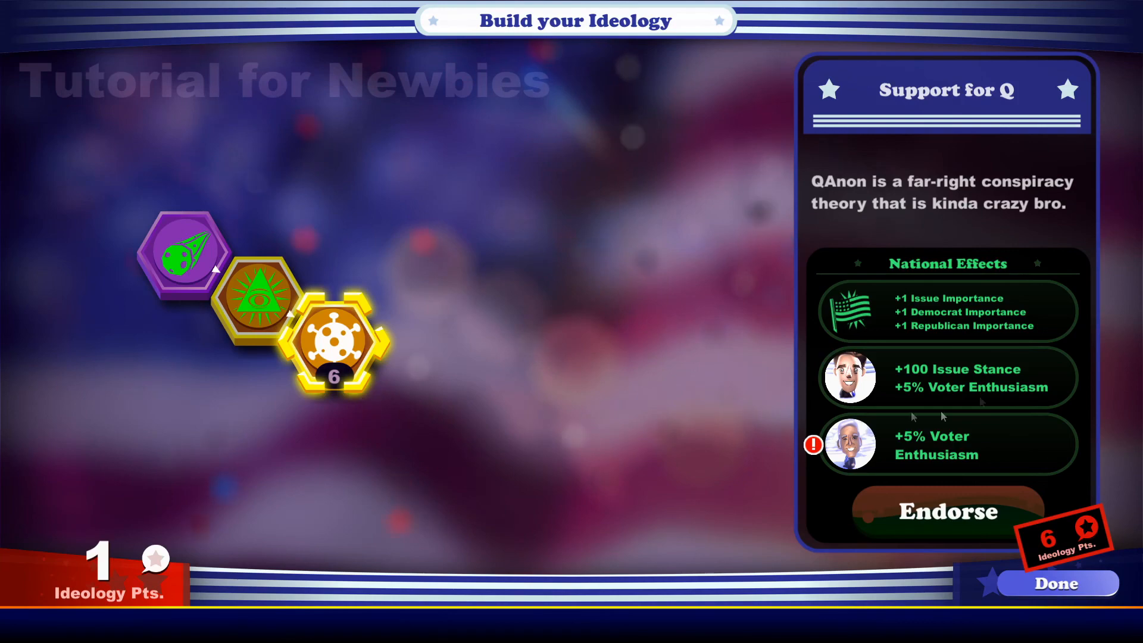
left_click(1039, 586)
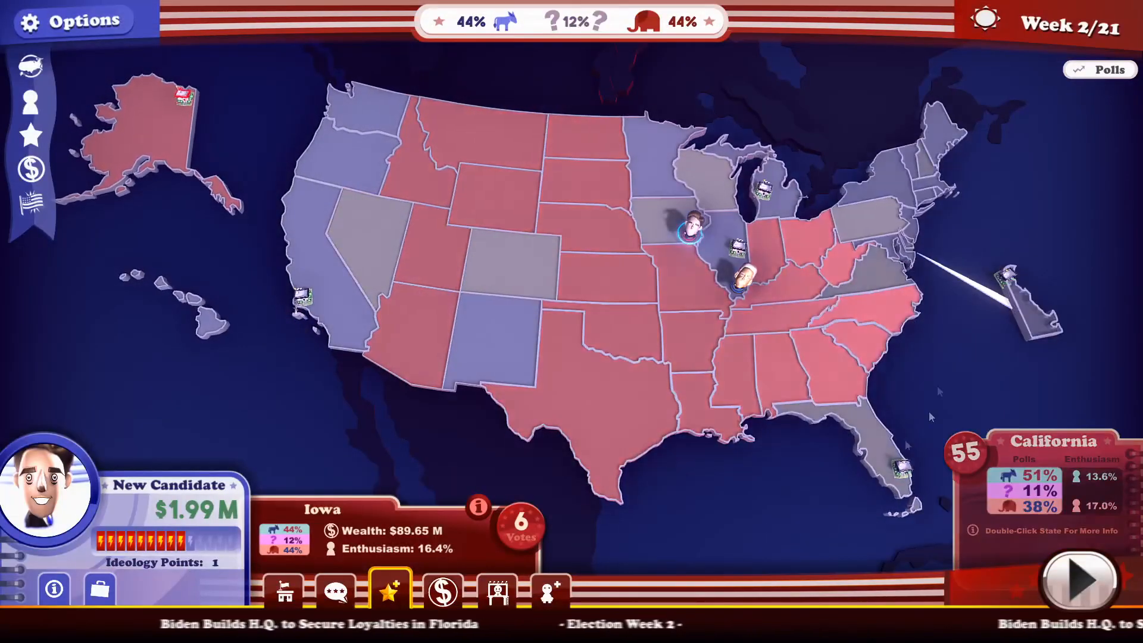
left_click(373, 593)
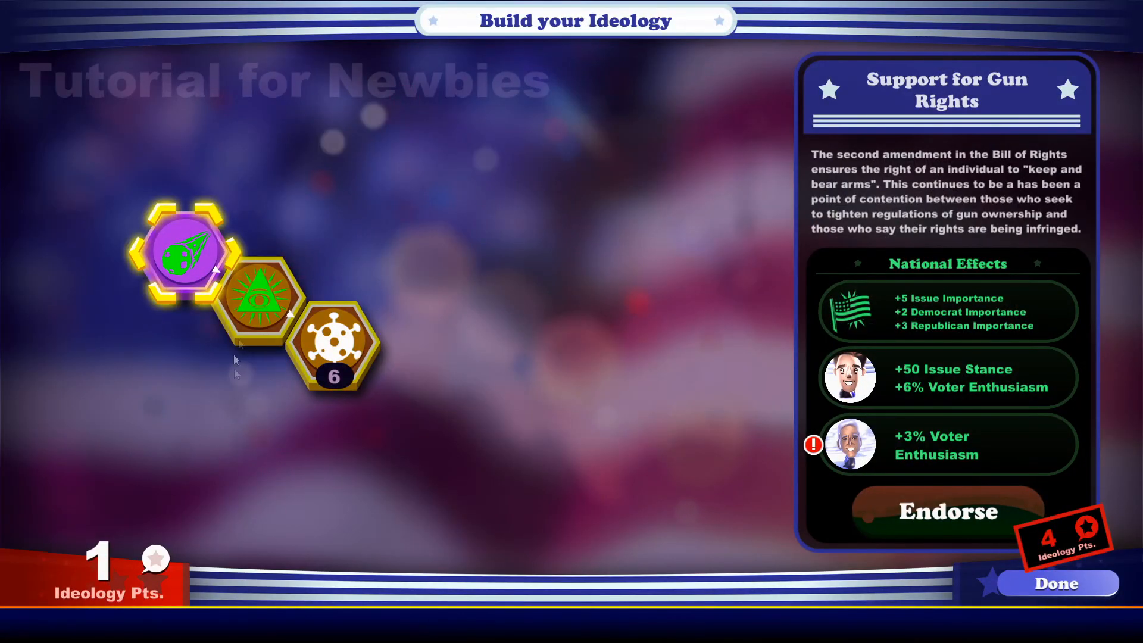